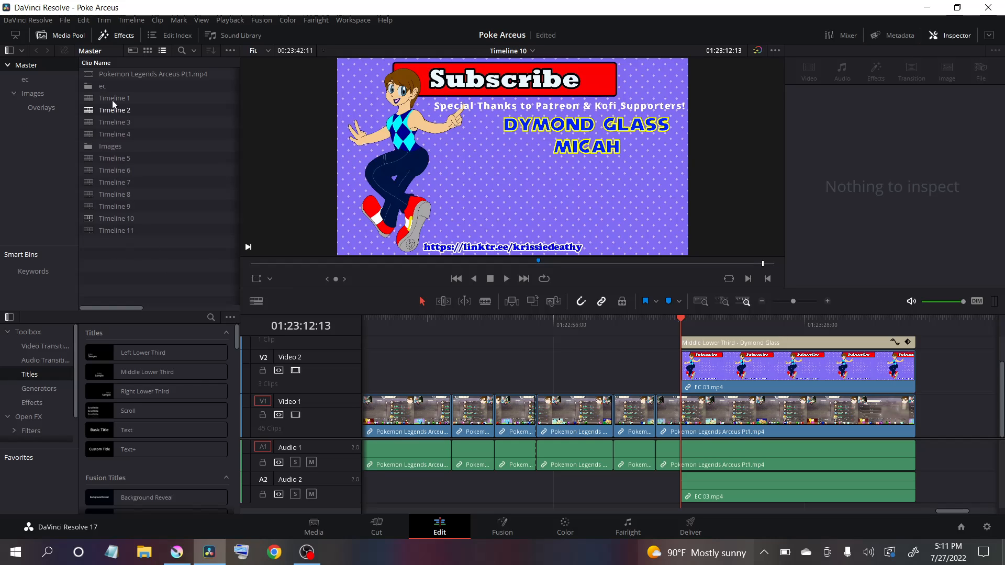
Look through the contents of the ec, Images and Overlays bins.
left_click(35, 79)
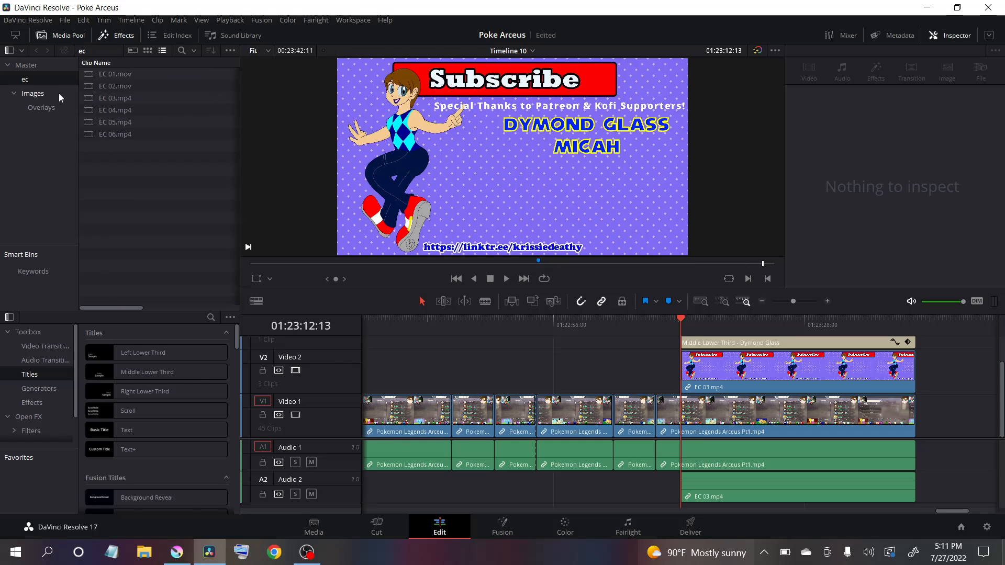
left_click(50, 95)
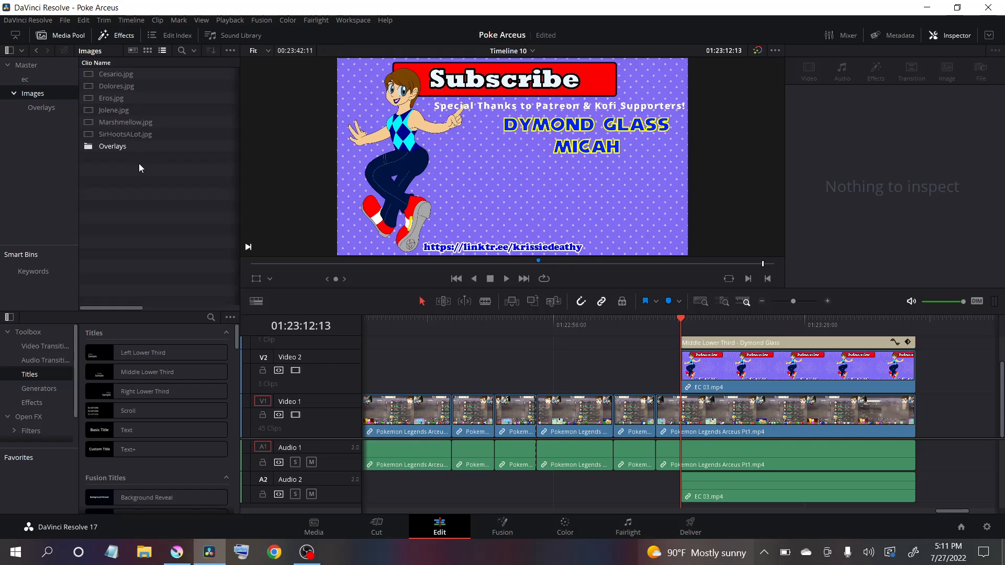
left_click(27, 105)
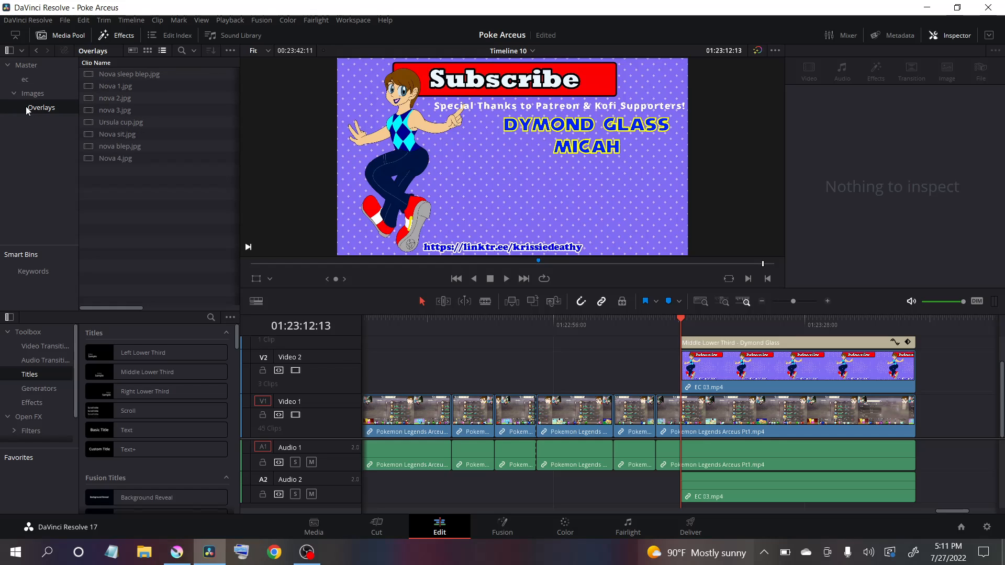
Import emote face.jpg from Saved Pictures into the Master bin and move it into the Overlays bin.
left_click(31, 70)
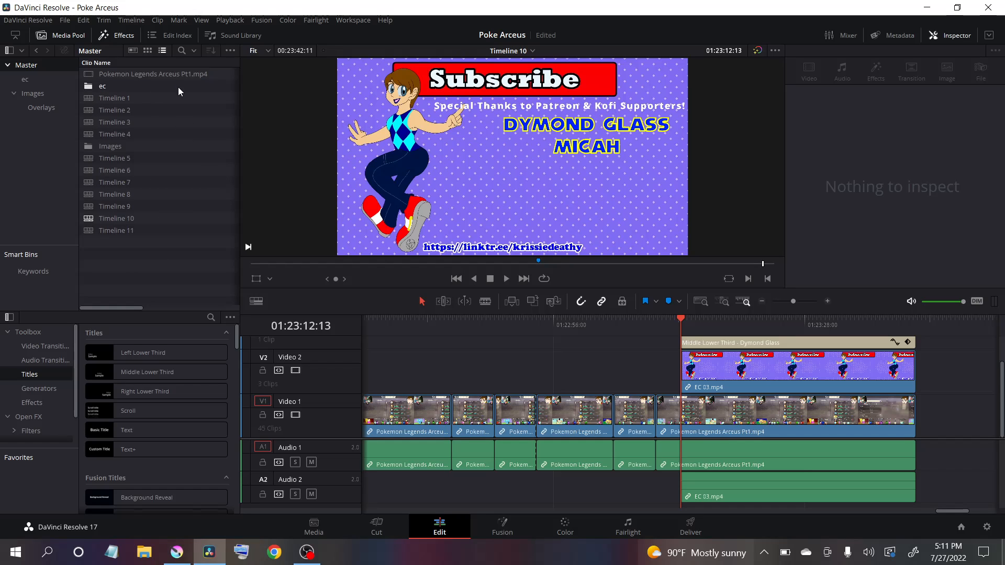
right_click(122, 253)
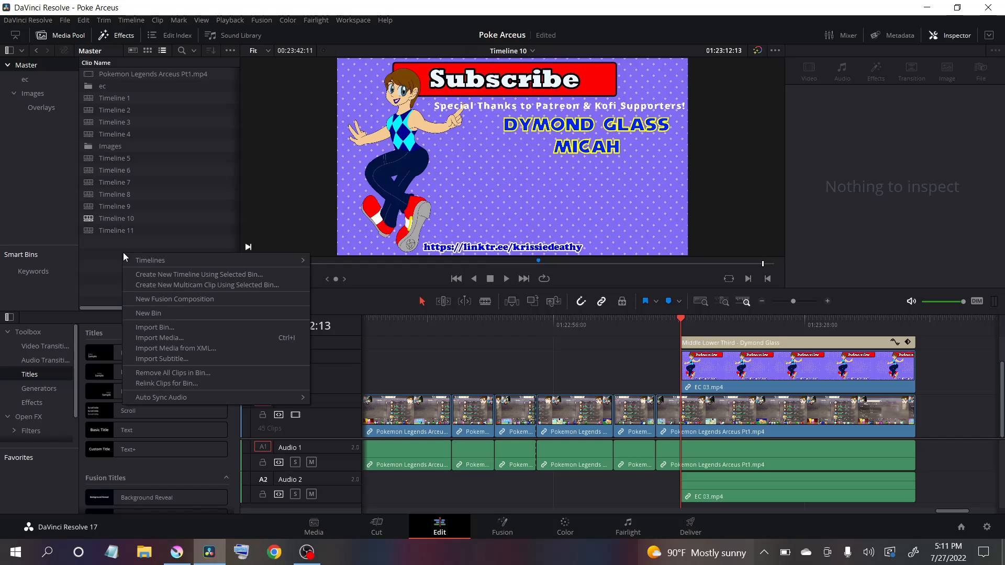
left_click(176, 341)
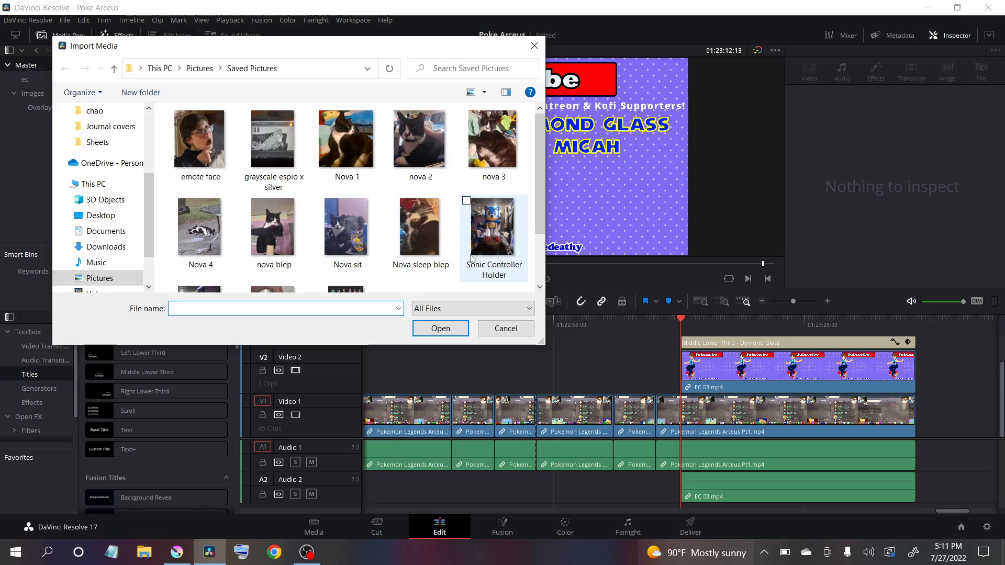
double_click(208, 152)
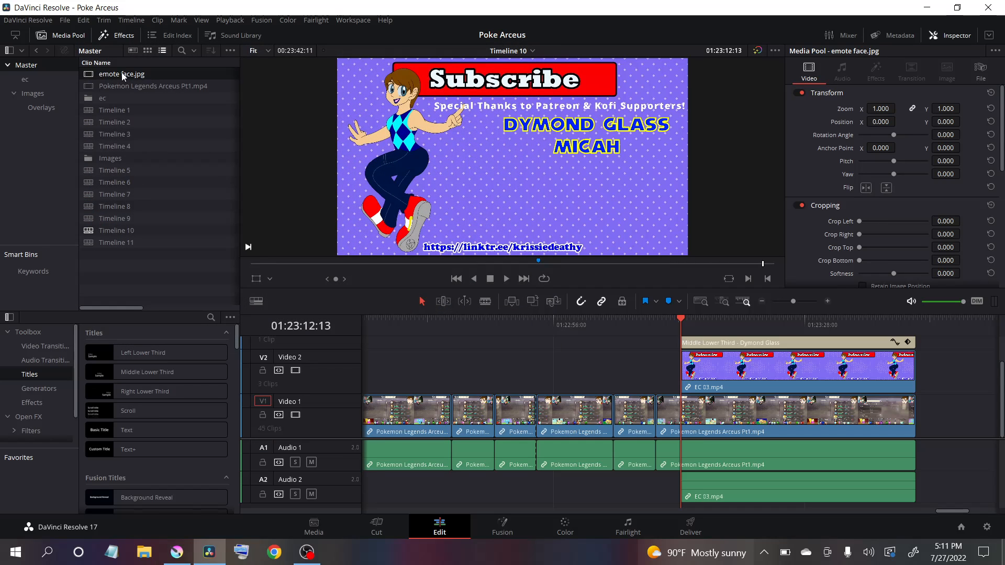
left_click_drag(122, 76, 37, 109)
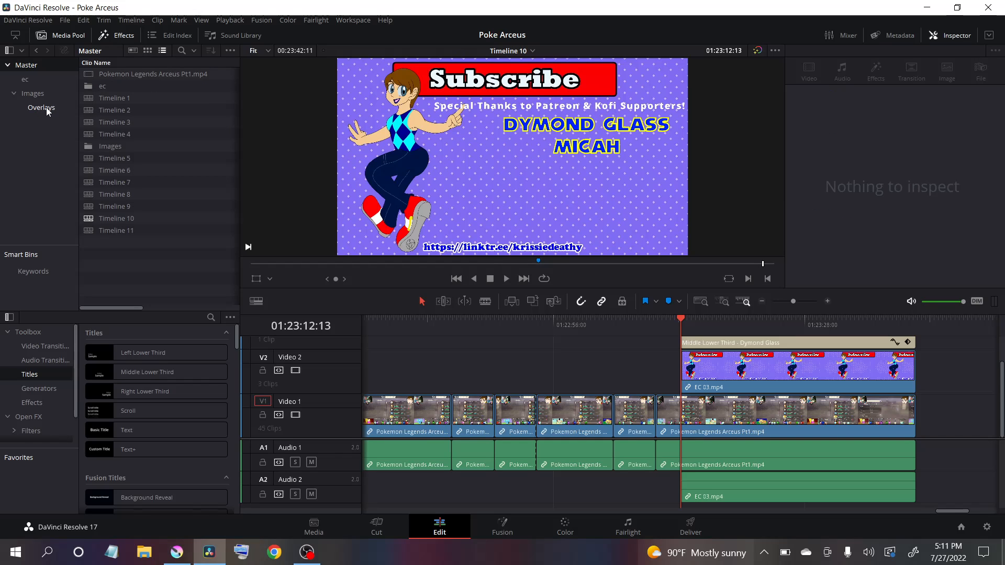
left_click(46, 109)
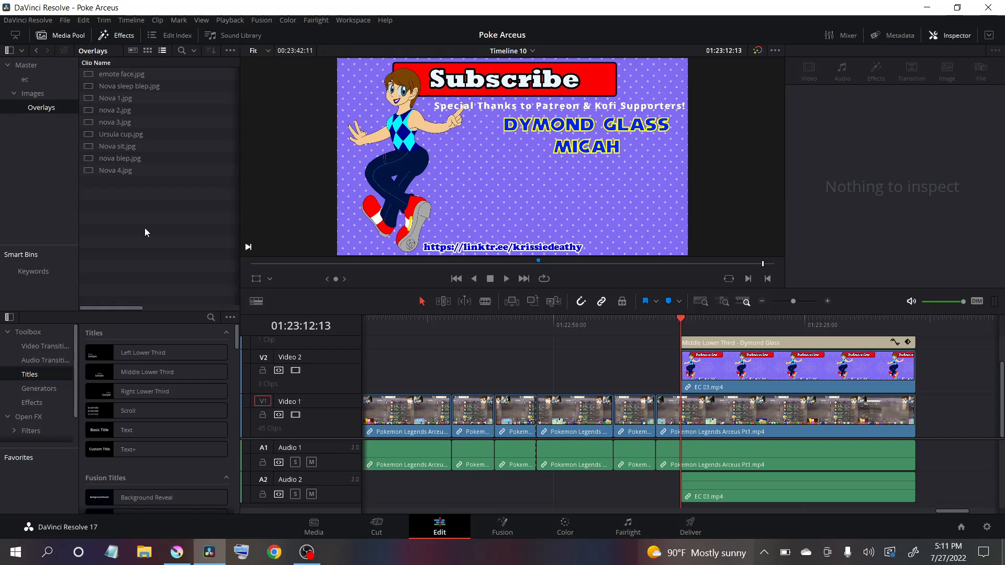
Open Timeline 11 from the Master bin.
left_click(46, 64)
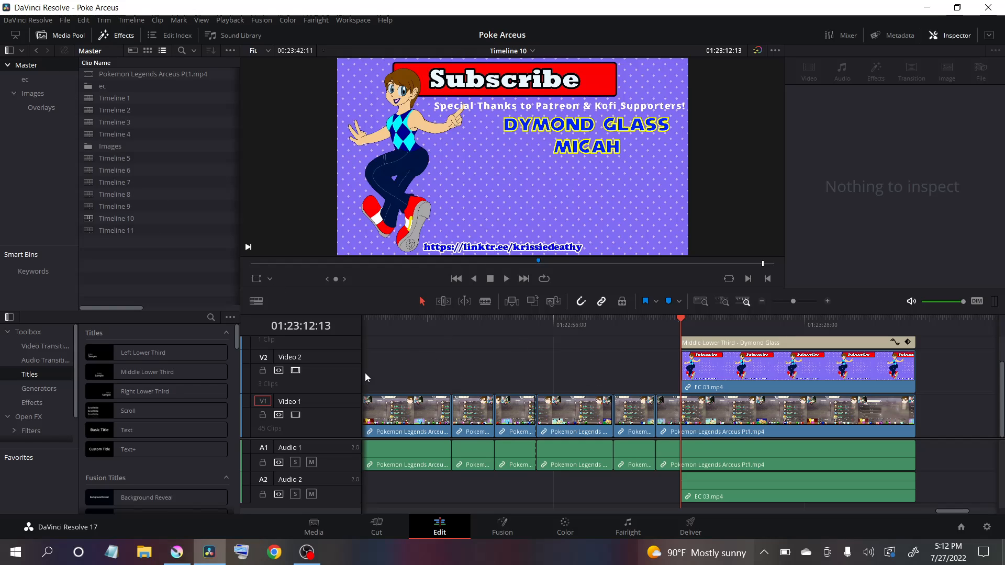
left_click(136, 229)
double_click(136, 228)
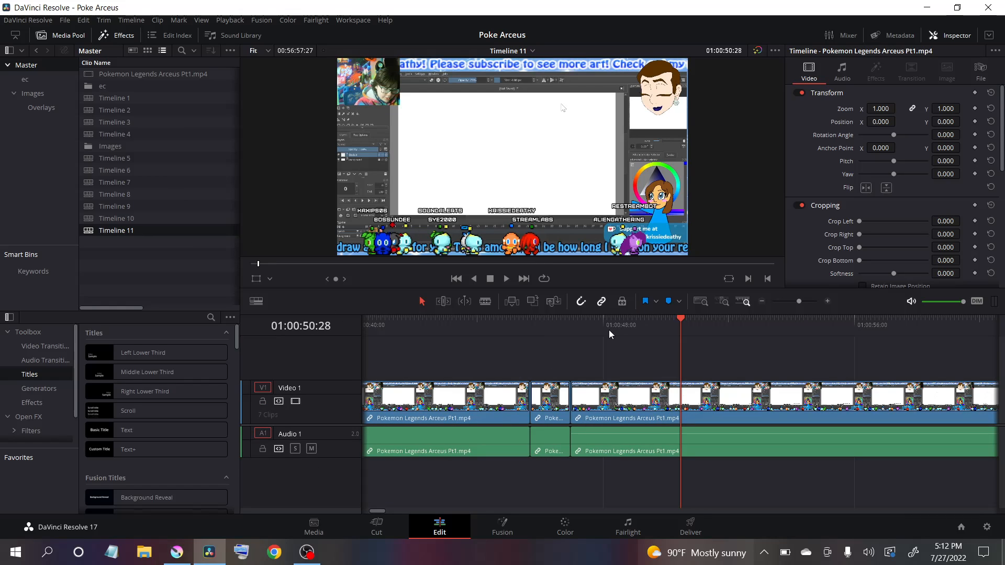
Step the playhead between the cuts around the short clip and play back the footage that follows.
left_click(608, 329)
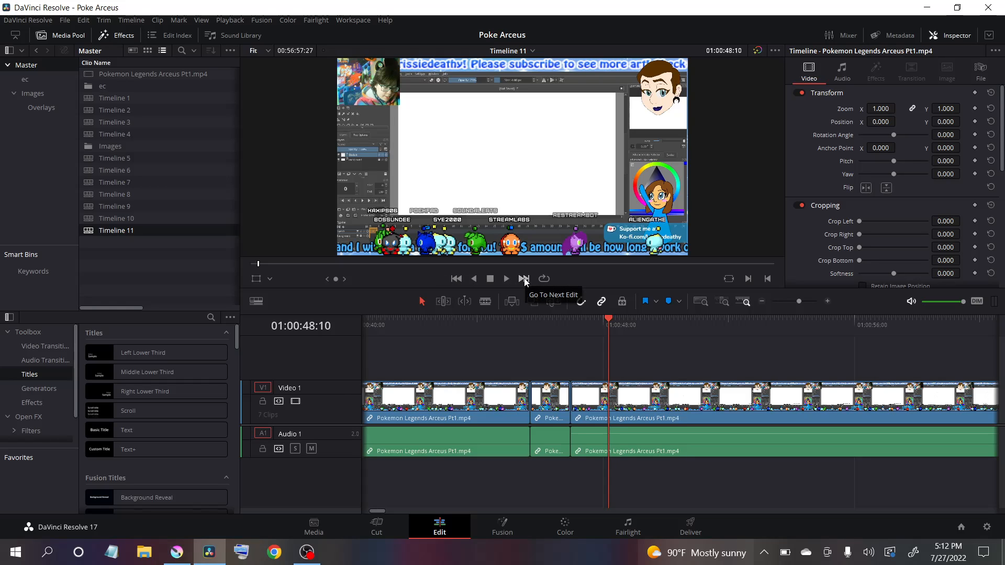
left_click(456, 278)
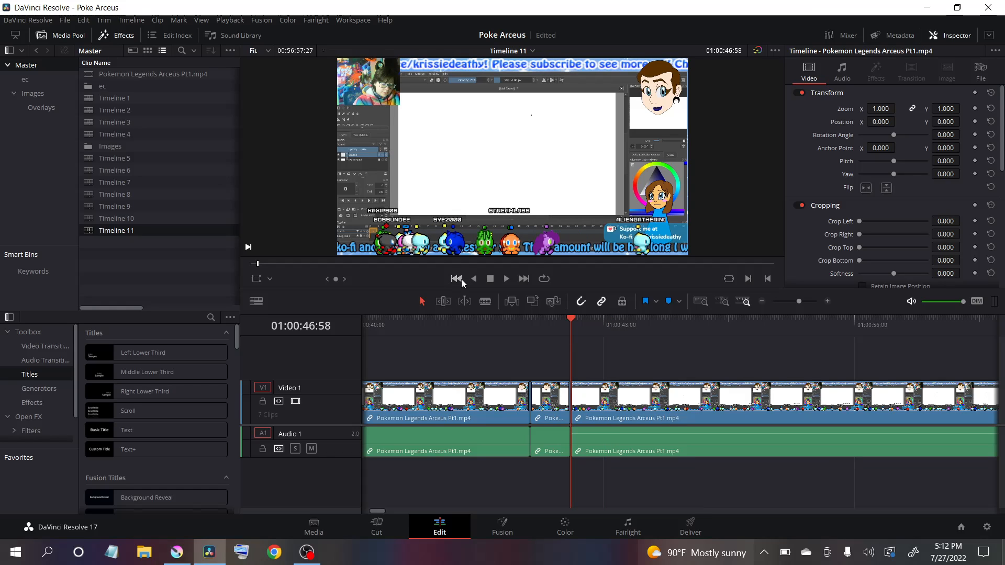
left_click(460, 279)
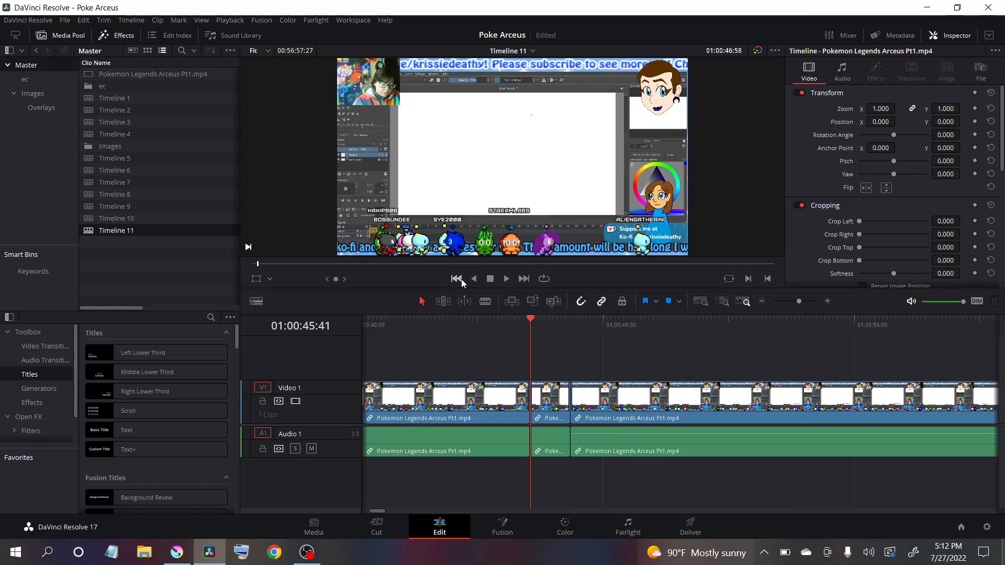
left_click(524, 279)
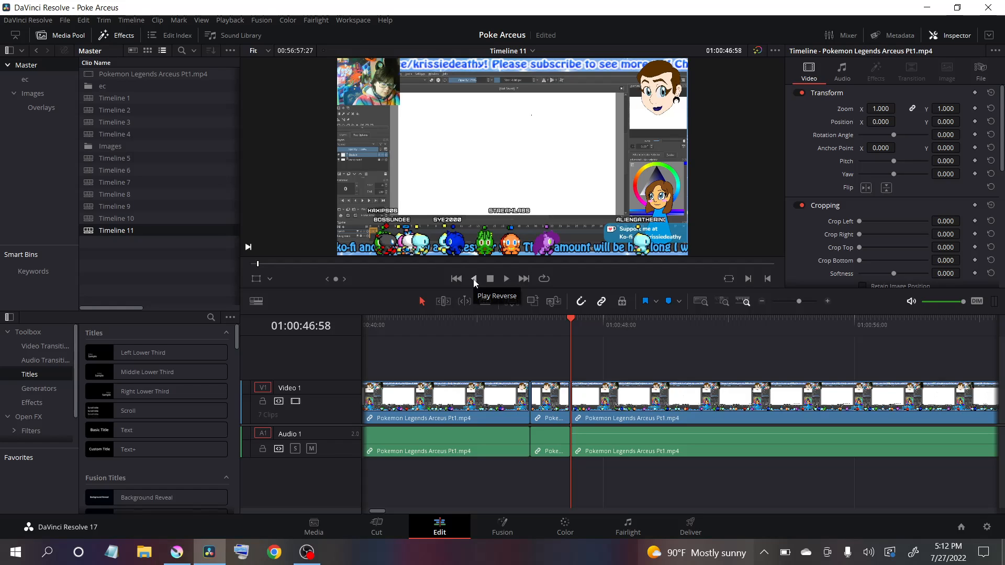
left_click(507, 279)
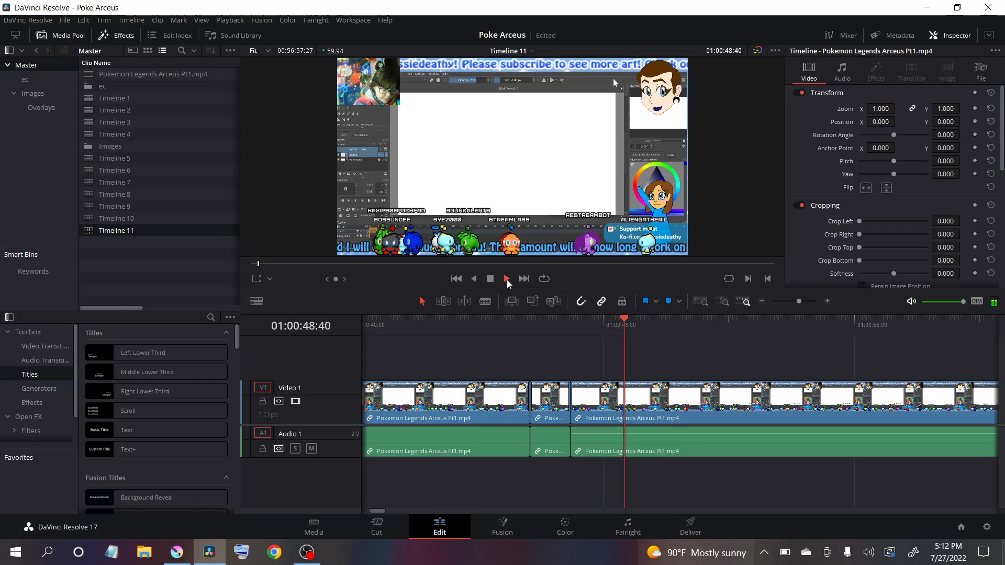
left_click(490, 279)
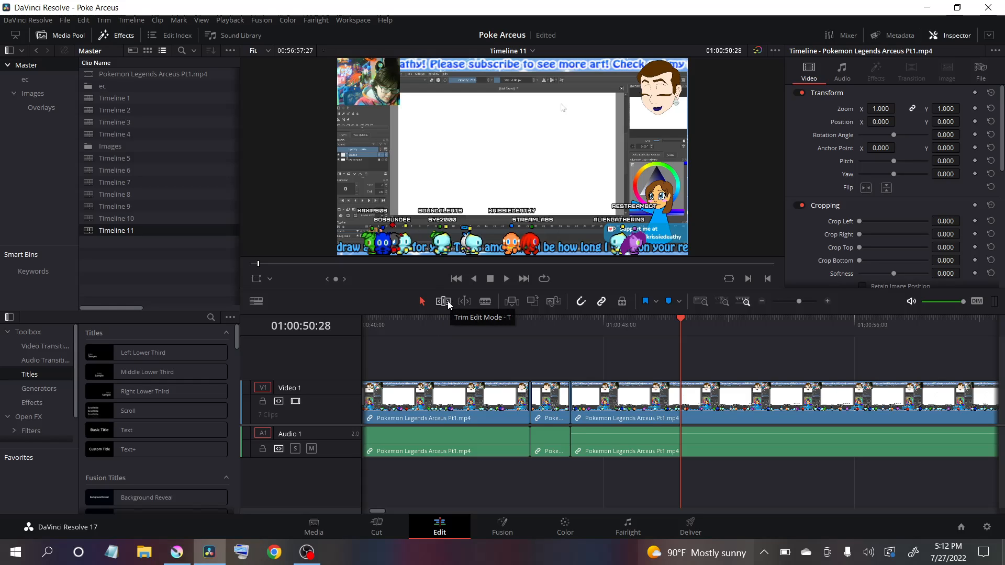
Place emote face.jpg from the Overlays bin on a new video track above the third visible clip and delete it again.
left_click(485, 302)
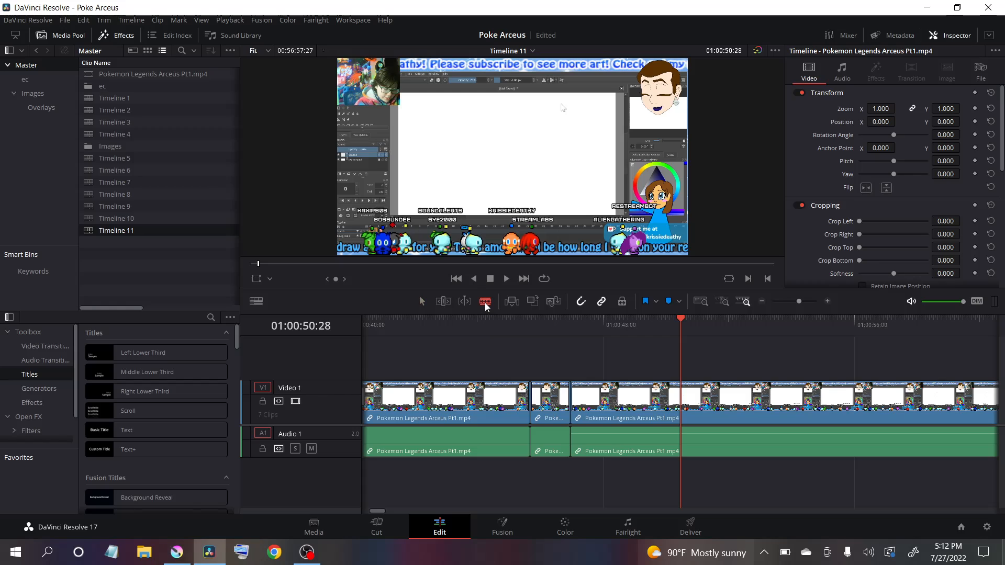
left_click(421, 302)
left_click(40, 107)
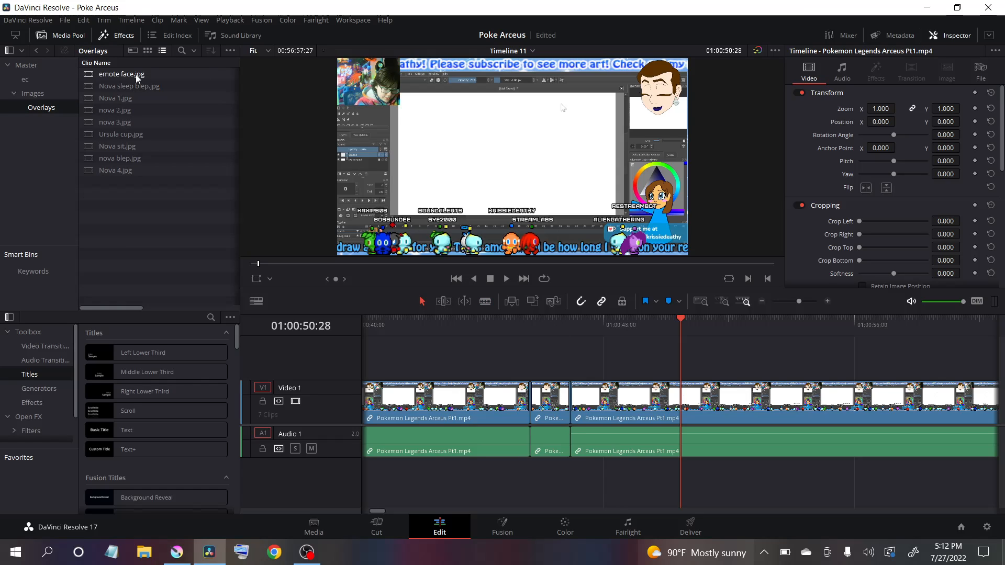
left_click_drag(137, 77, 600, 369)
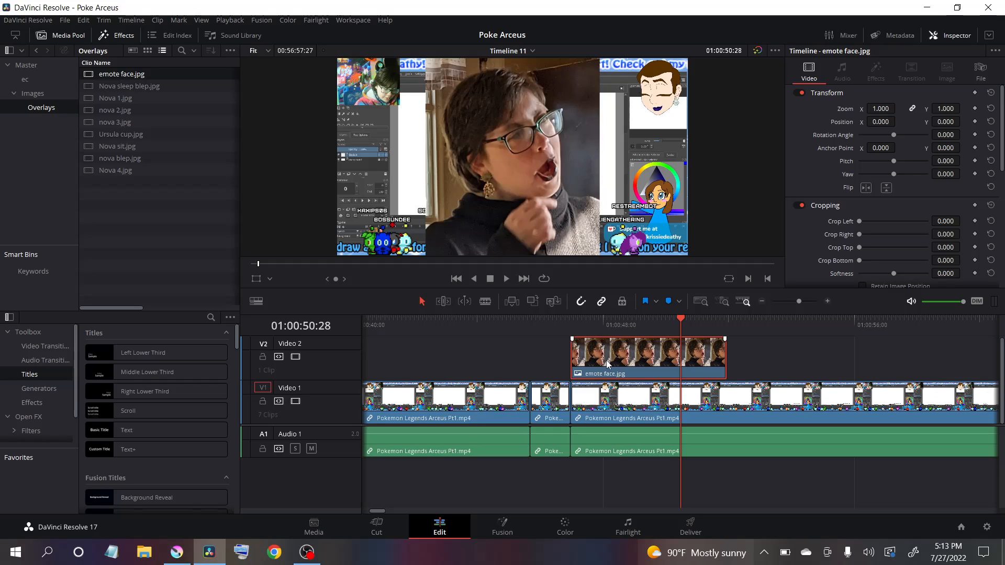
key("Delete")
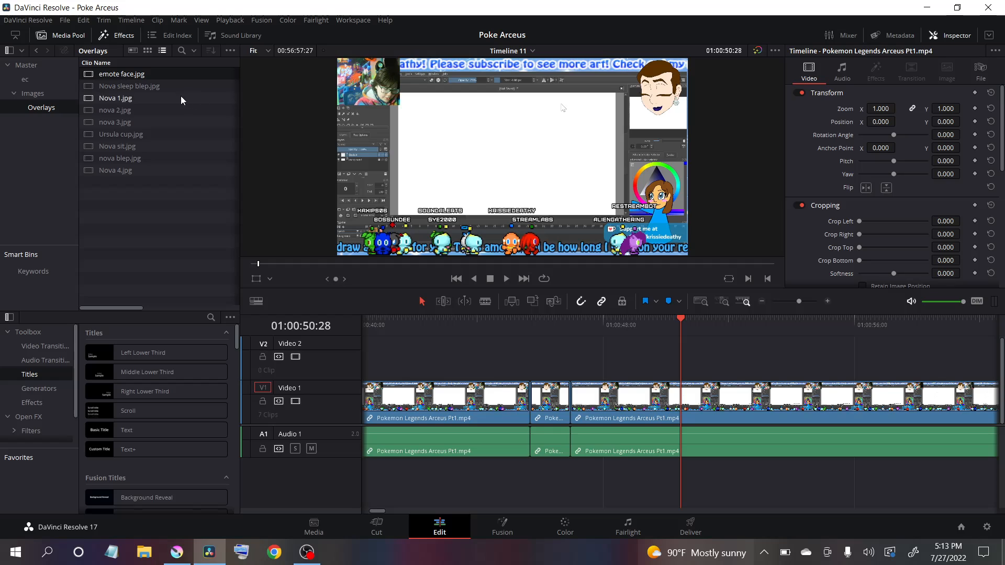
Place nova 2.jpg on Video 2 and try moving it onto Video 1, undoing that move and saving the project.
left_click_drag(127, 112, 576, 357)
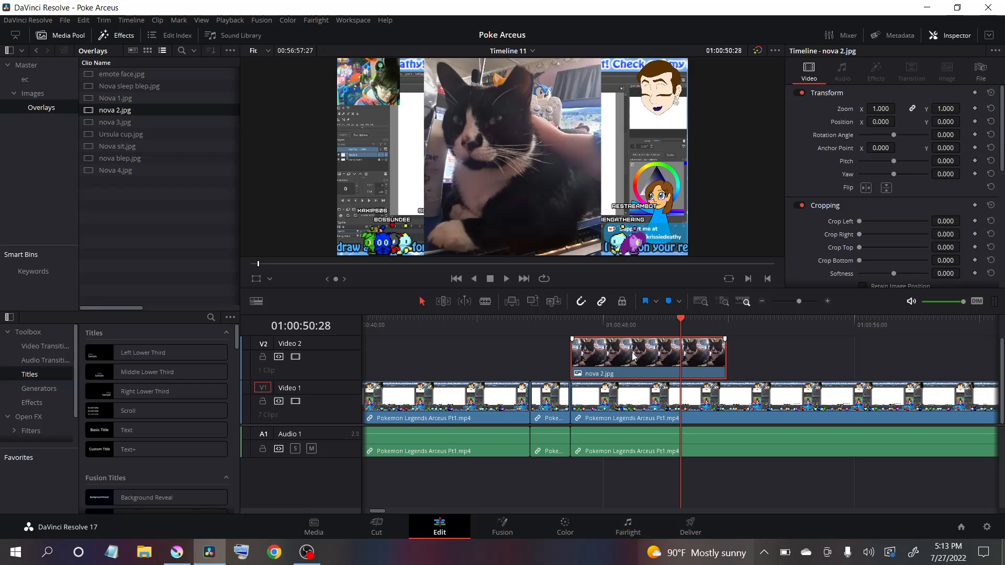
left_click_drag(633, 356, 672, 376)
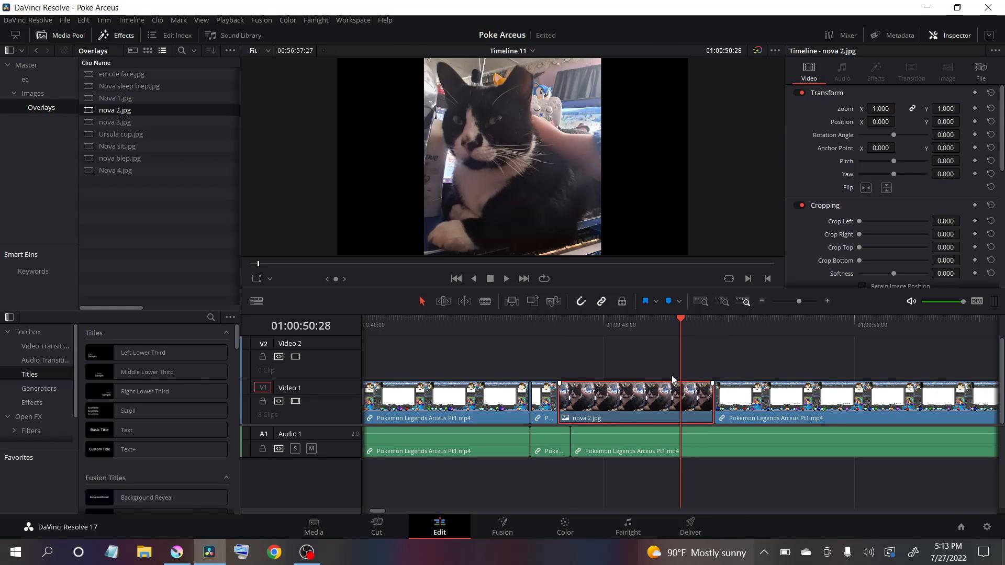
key("ctrl+z")
key("ctrl+s")
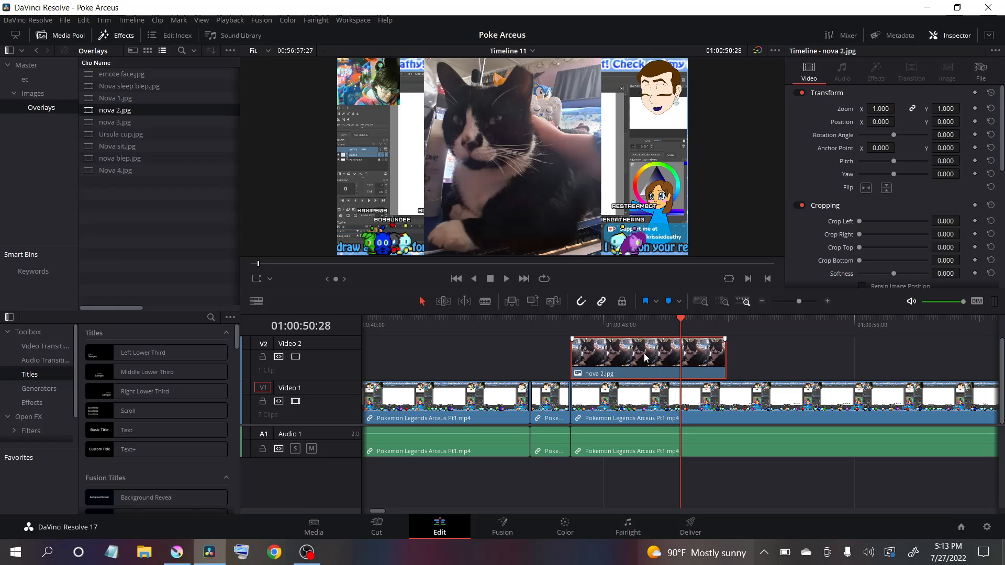
Undo the recent timeline edits and redo them to restore nova 2.jpg on Video 2.
key("ctrl+z")
key("ctrl+z")
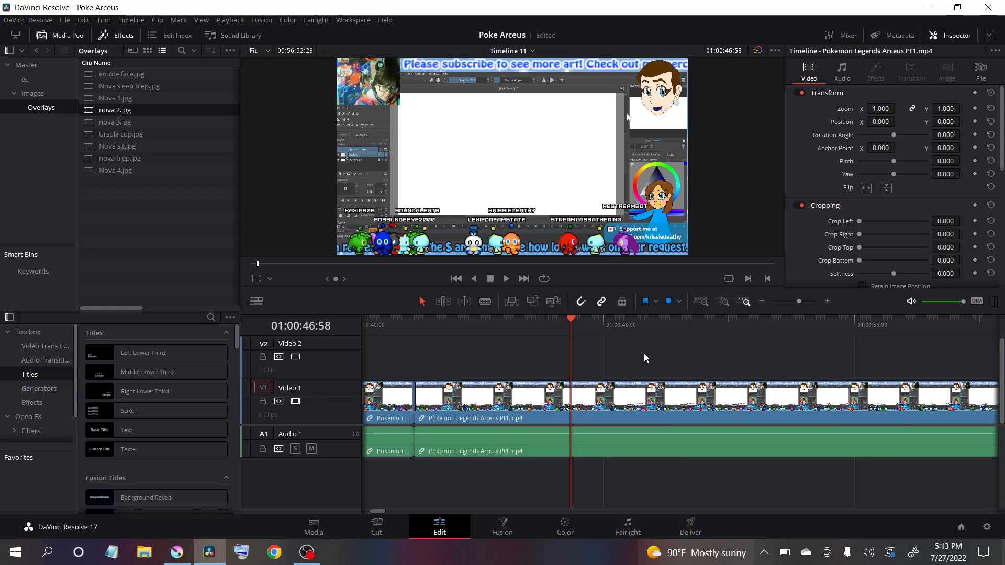
key("ctrl+shift+z")
key("ctrl+shift+z")
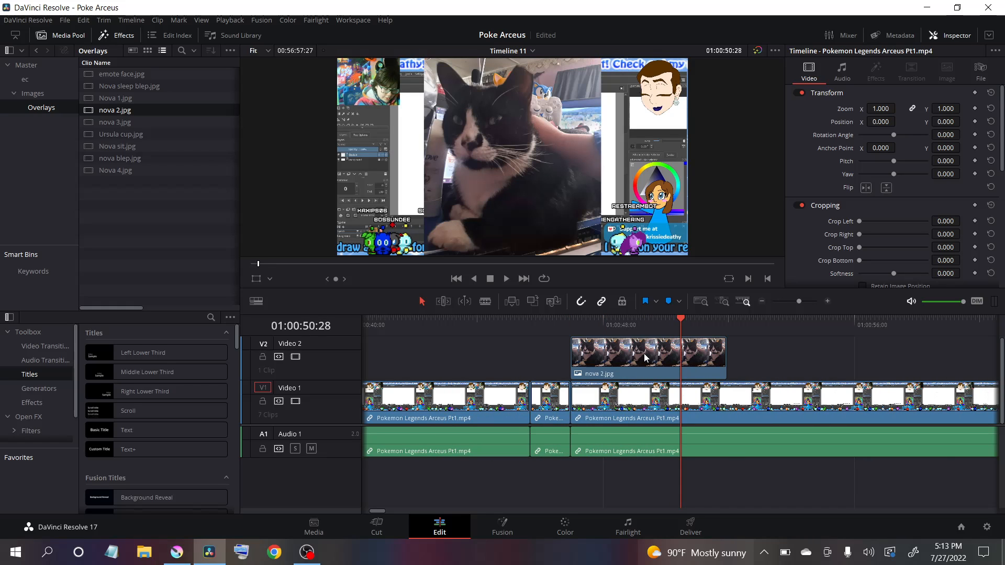
Delete the nova 2.jpg clip from Video 2 and save the project.
left_click(647, 359)
key("ctrl+s")
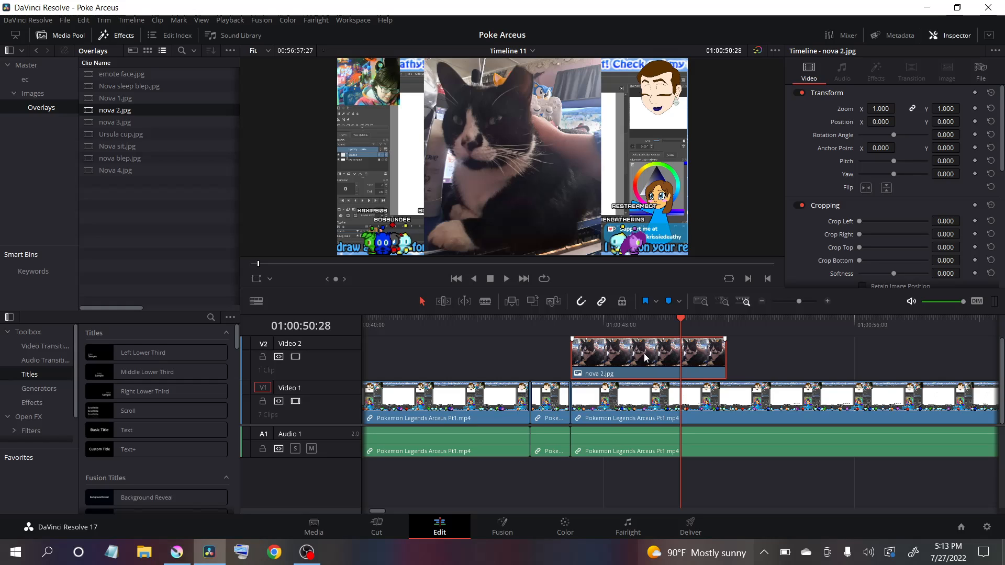
key("Delete")
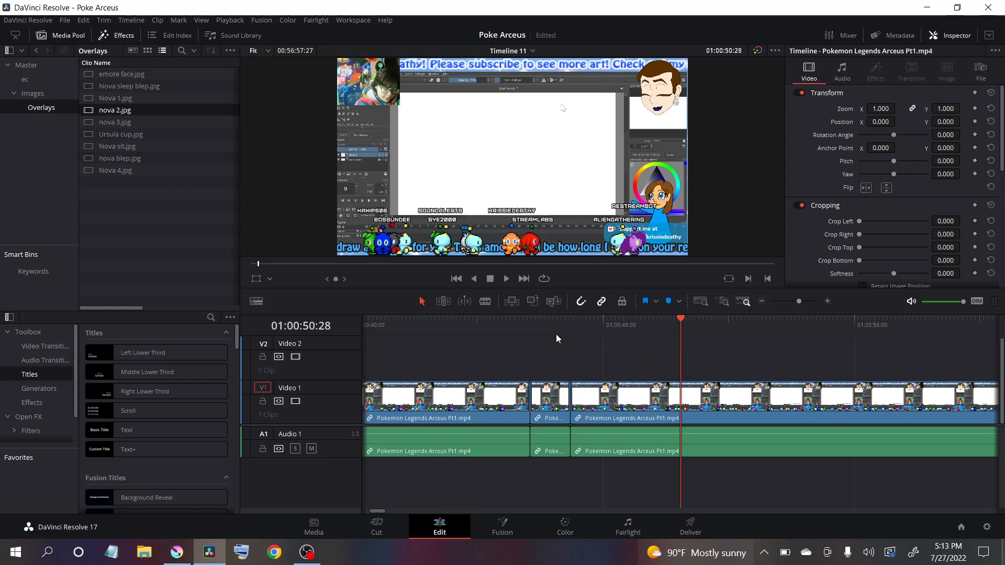
key("ctrl+s")
Add a blue timeline marker at 01:00:50:30, enter nova as its name and remove the marker.
left_click(656, 304)
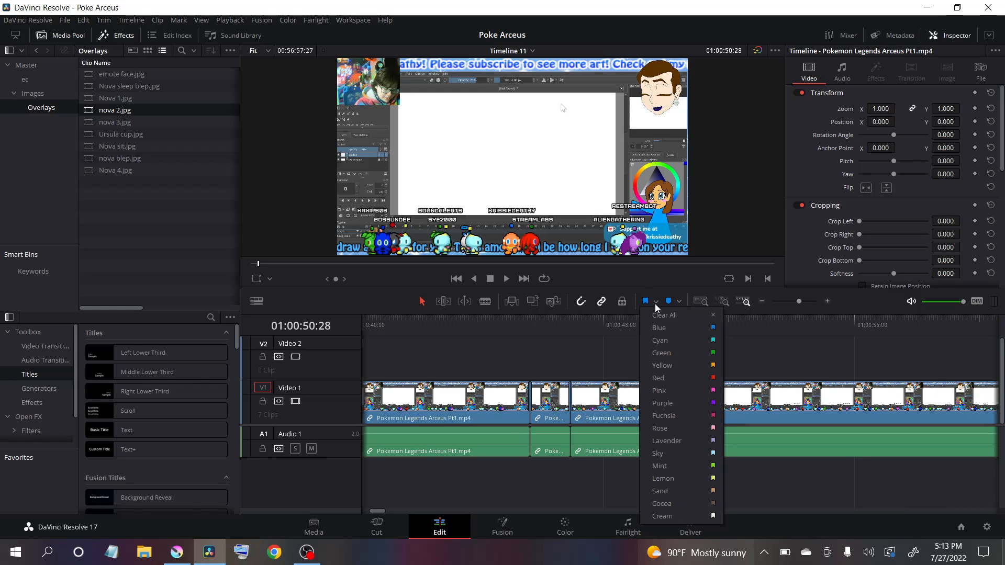
left_click(650, 307)
left_click(681, 321)
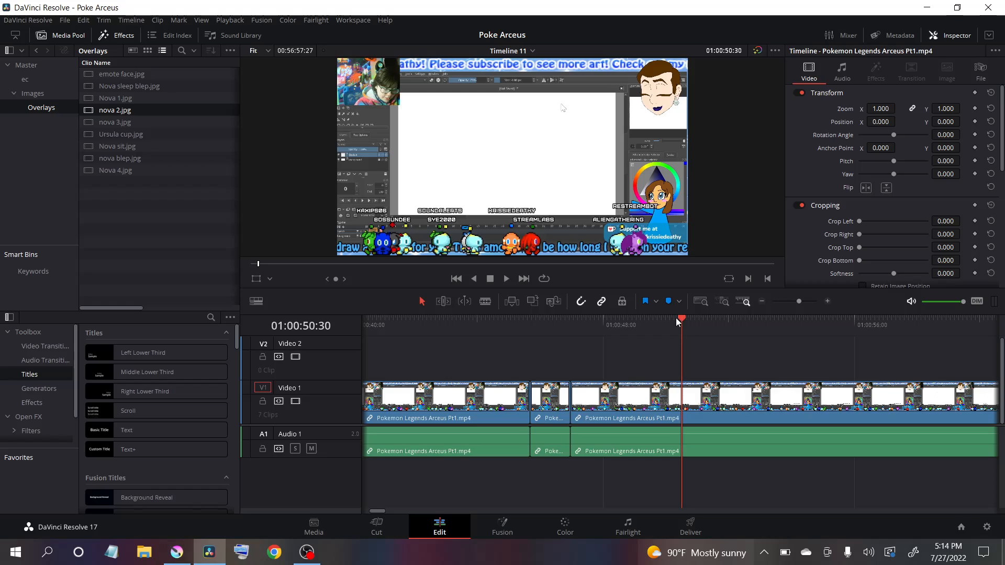
left_click(671, 302)
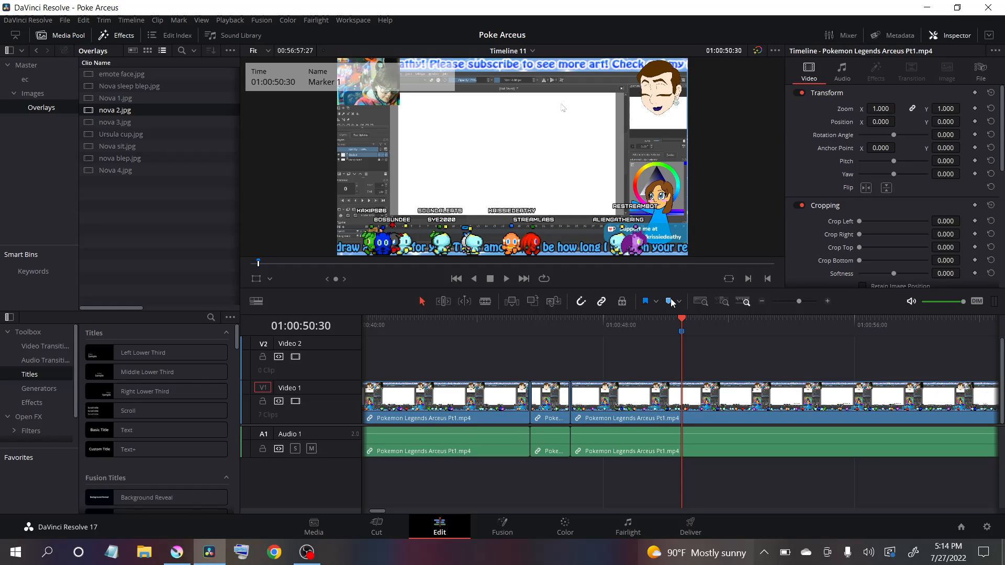
double_click(682, 333)
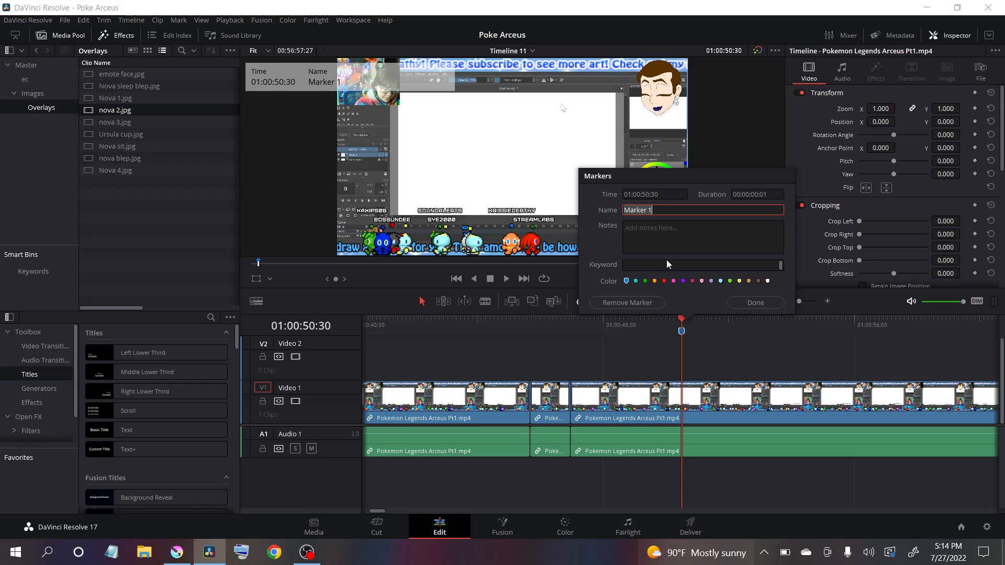
type("nova")
left_click(640, 304)
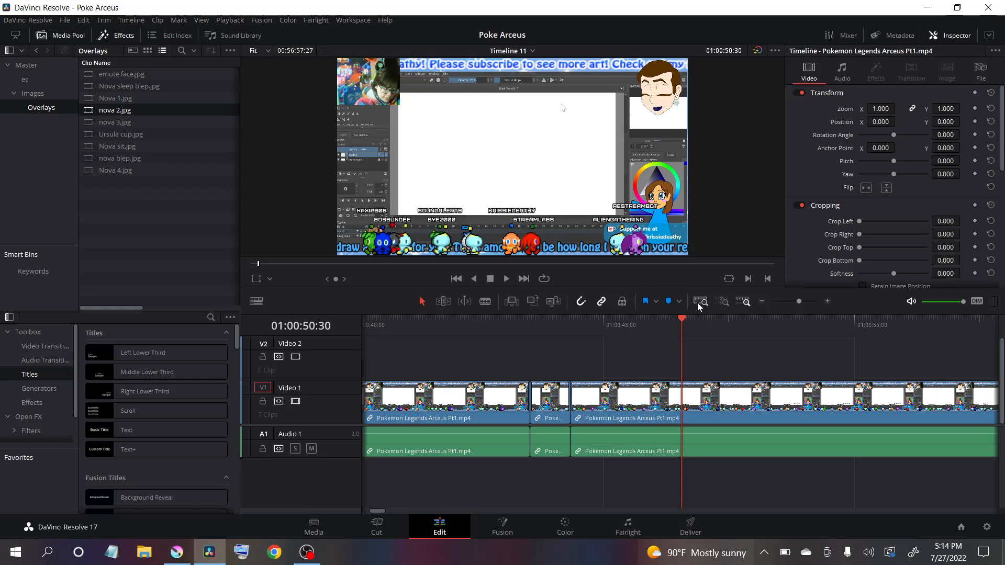
Zoom the timeline out until the whole edit of Timeline 11 fits in view.
left_click(762, 301)
left_click(762, 301)
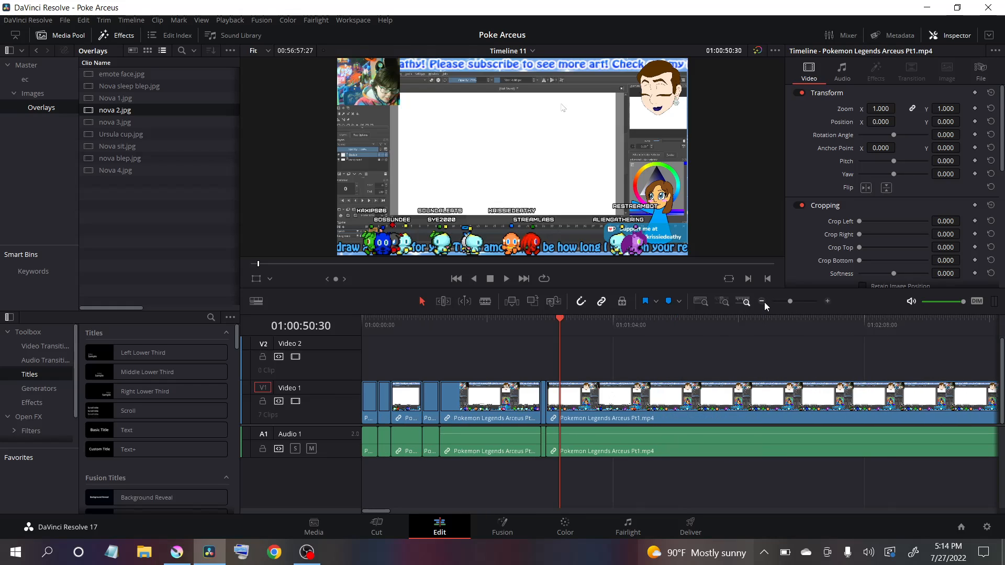
left_click(763, 301)
left_click(763, 302)
left_click(762, 302)
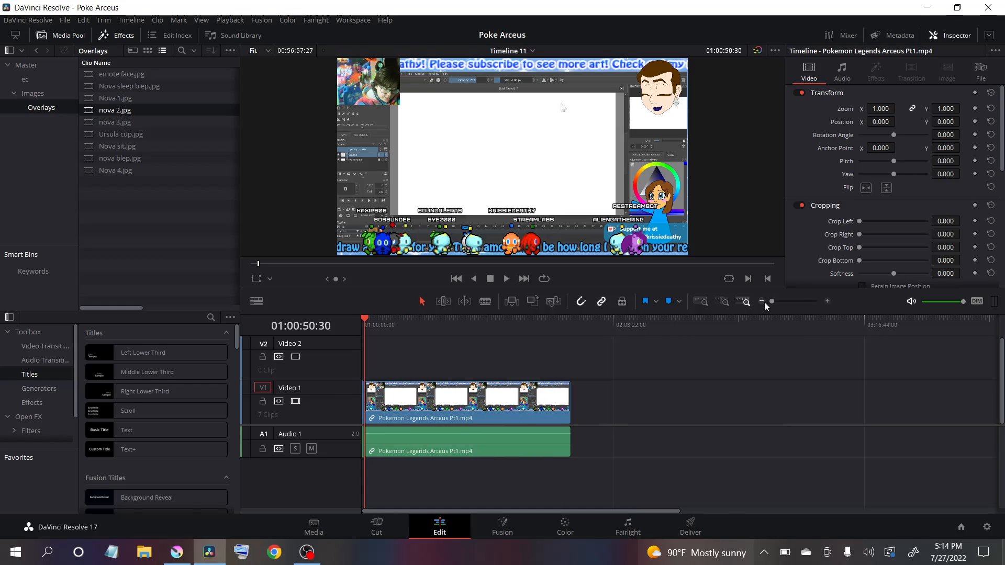
Zoom the timeline in step by step around the playhead at 01:00:50:30.
left_click(829, 302)
left_click(829, 302)
left_click(828, 302)
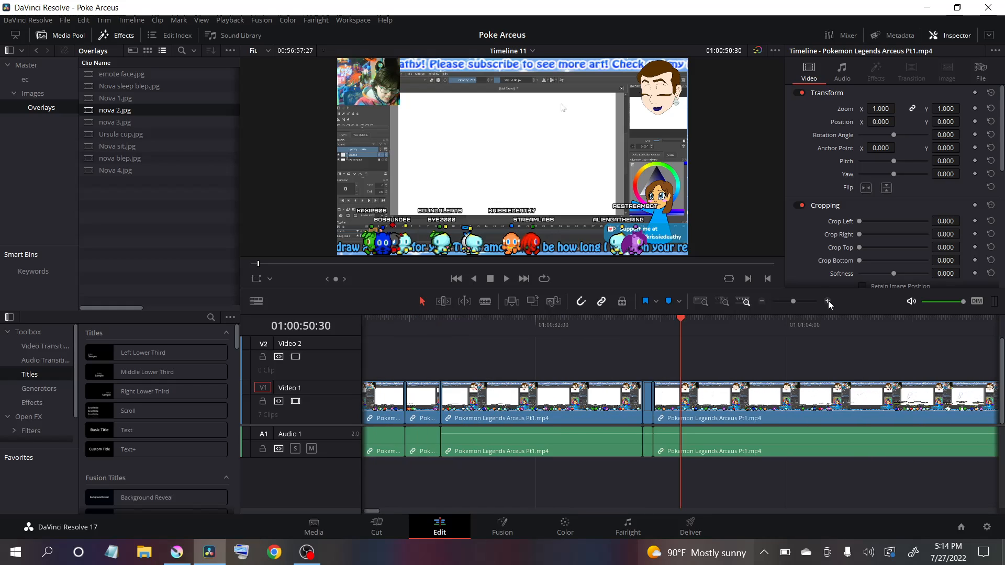
left_click(829, 302)
left_click(829, 301)
left_click(828, 301)
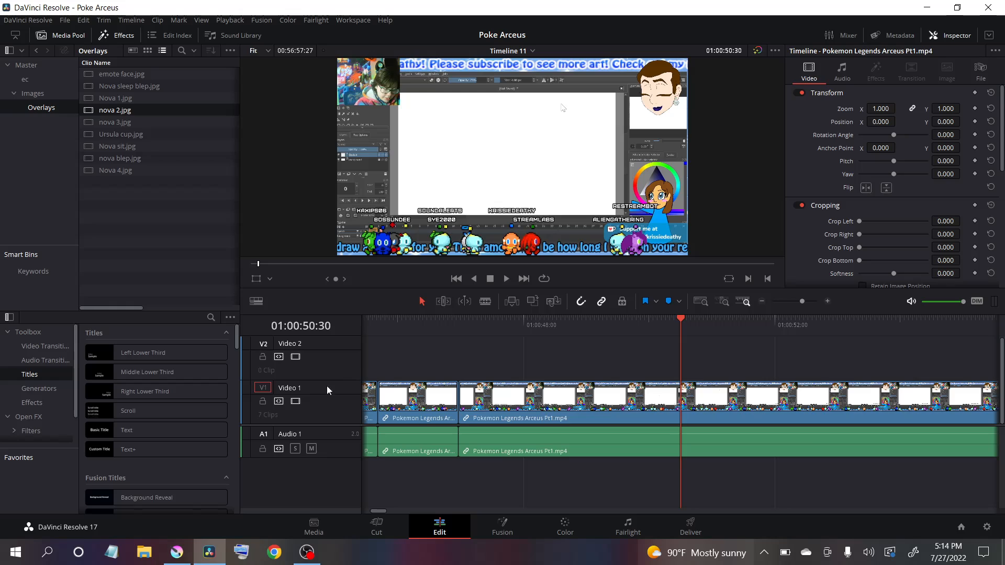
Toggle Video 1's enable and lock controls and Audio 1's mute and solo controls, returning each to its original state.
left_click(296, 402)
left_click(297, 403)
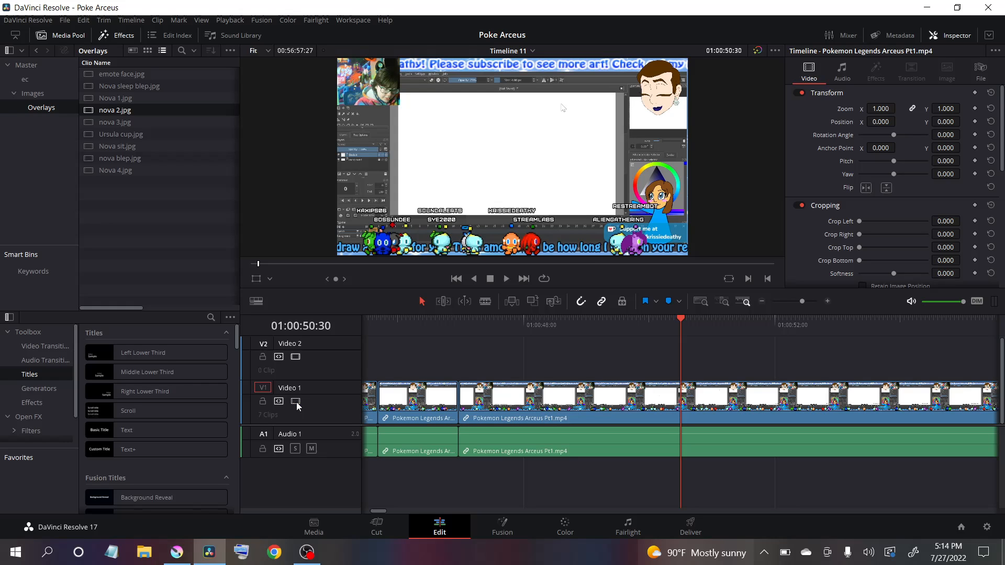
left_click(312, 449)
left_click(312, 449)
left_click(294, 451)
left_click(294, 451)
left_click(264, 401)
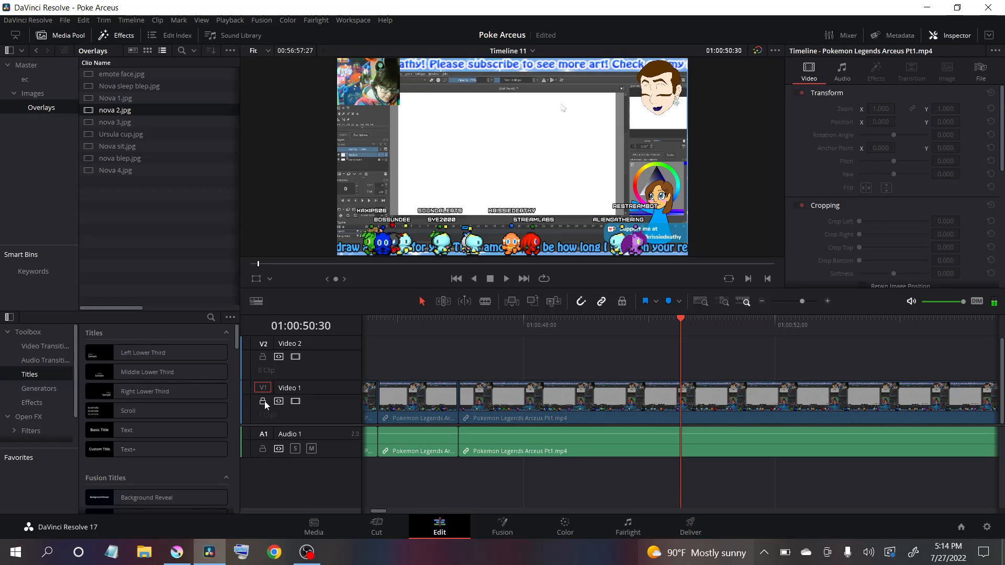
left_click(263, 402)
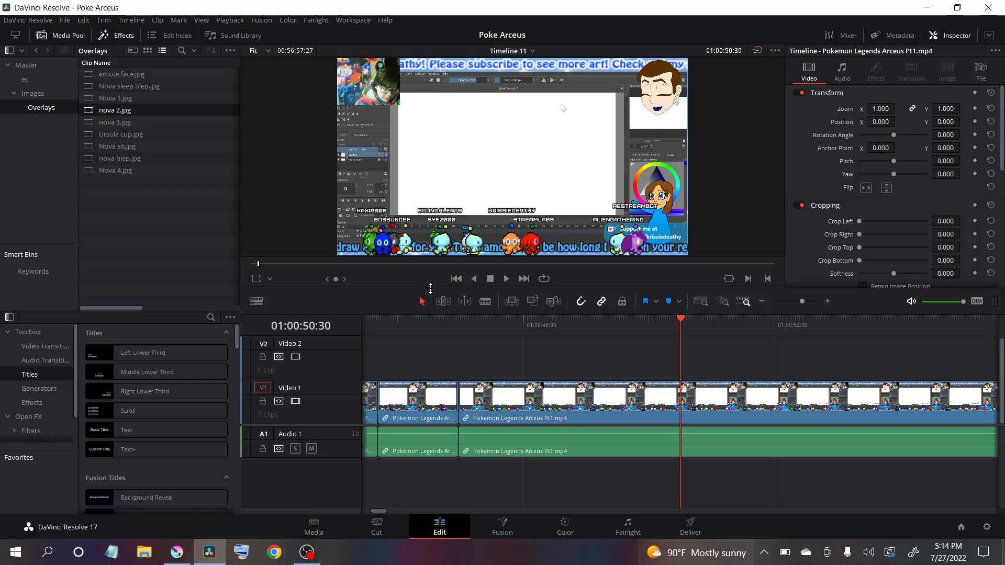
Play the timeline from about 01:00:47 and stop at 01:00:56:40.
left_click(463, 325)
key("space")
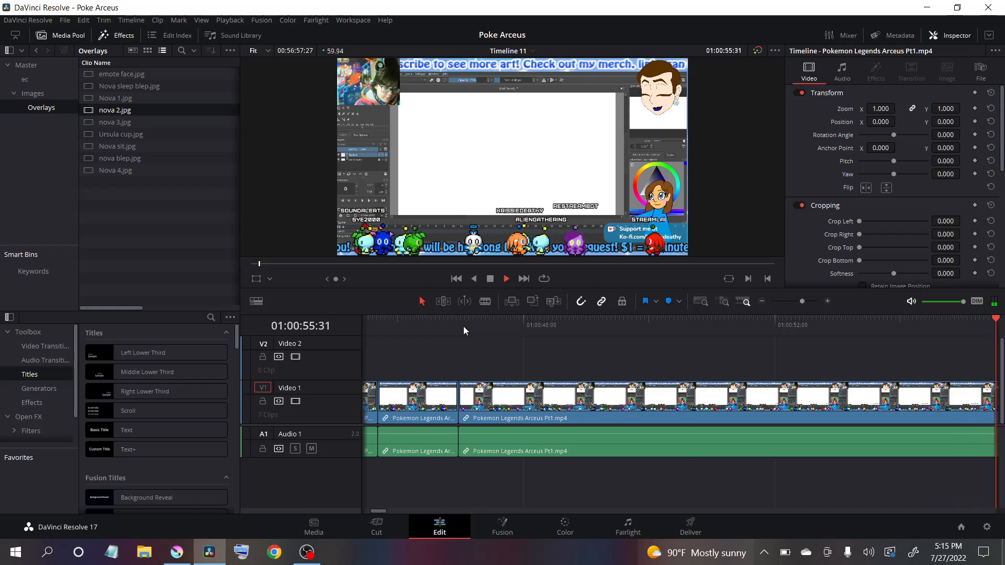
key("space")
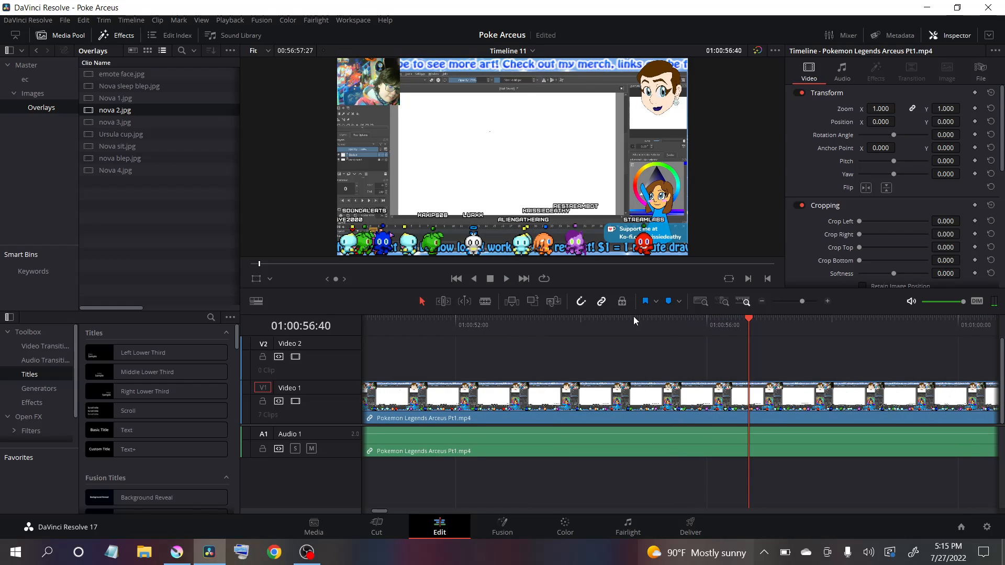
Split the Pokemon Legends Arceus Pt1.mp4 clip at 01:00:56:13 with the blade and play past the cut to 01:01:00:19.
left_click(721, 328)
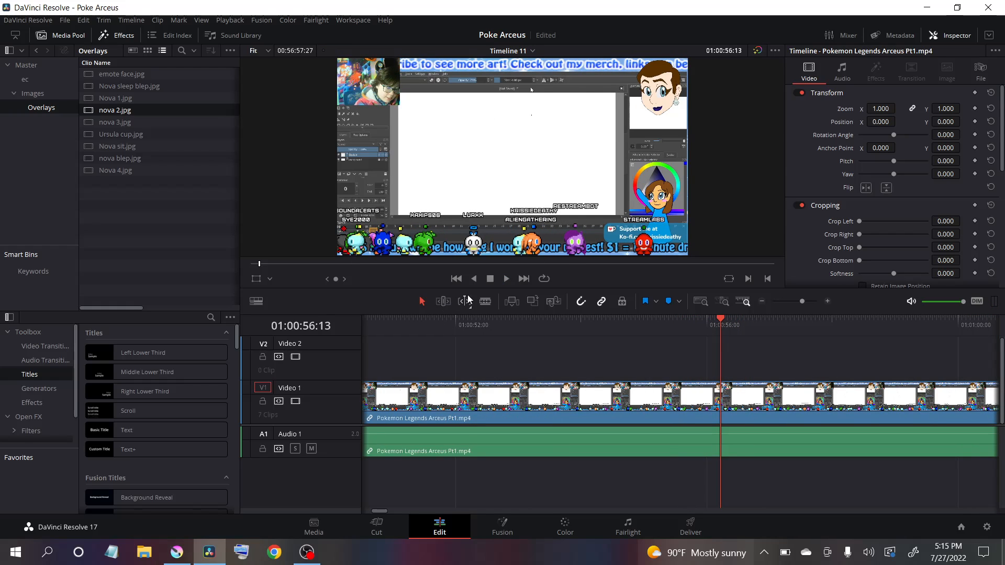
left_click(481, 298)
left_click(722, 413)
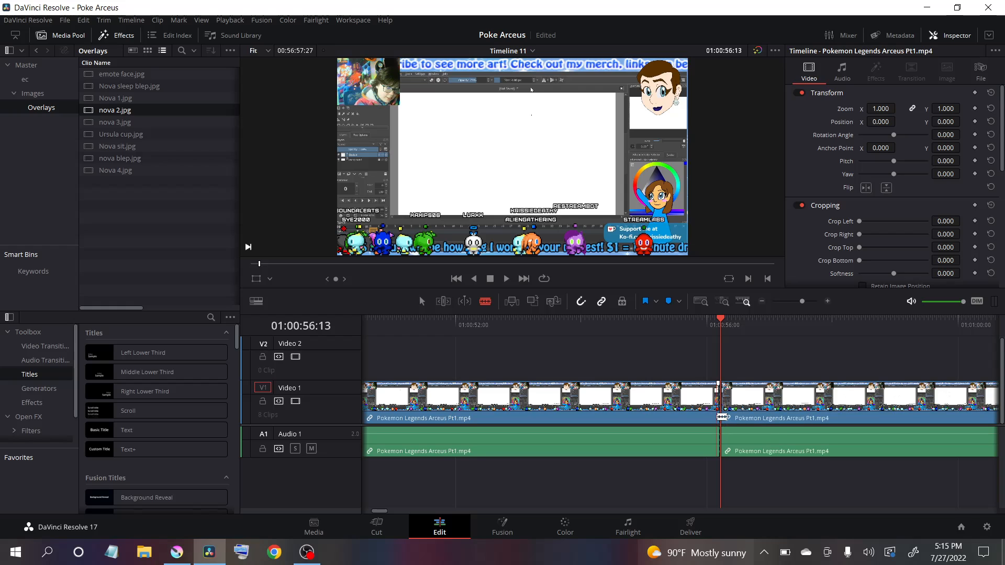
key("space")
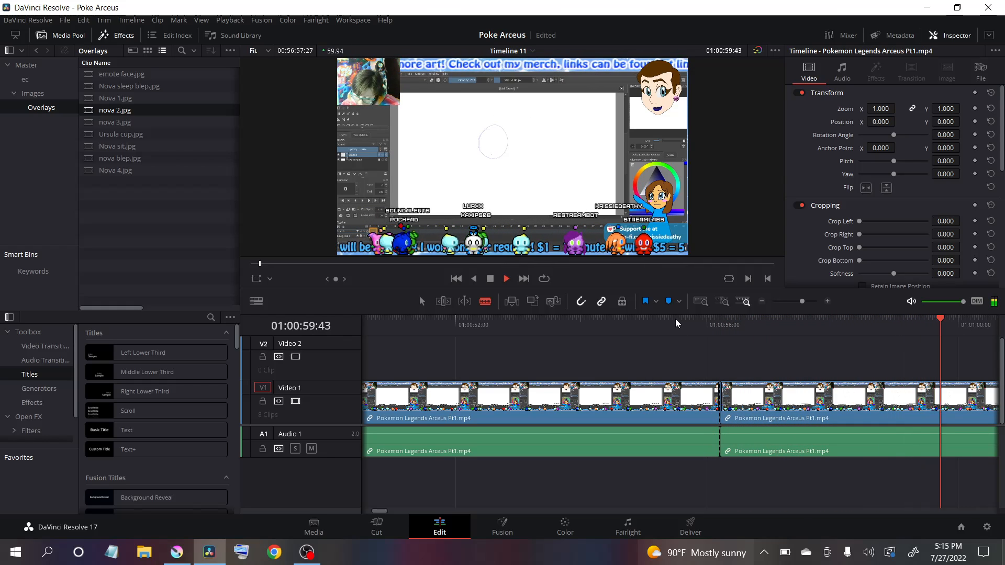
key("space")
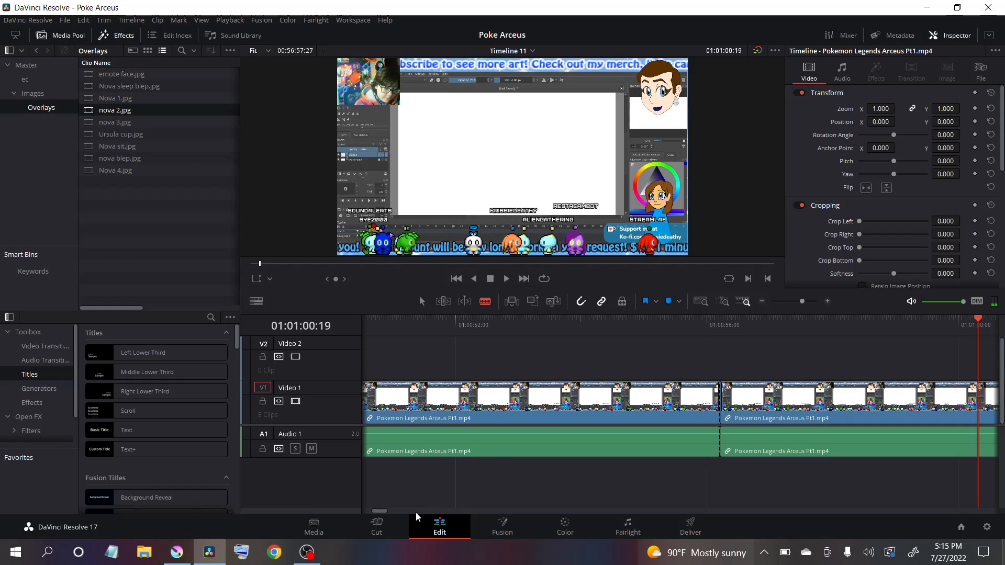
Go back along the timeline to the short clip near 01:00:46 and switch to Selection Mode.
scroll(417, 512, "right", 10)
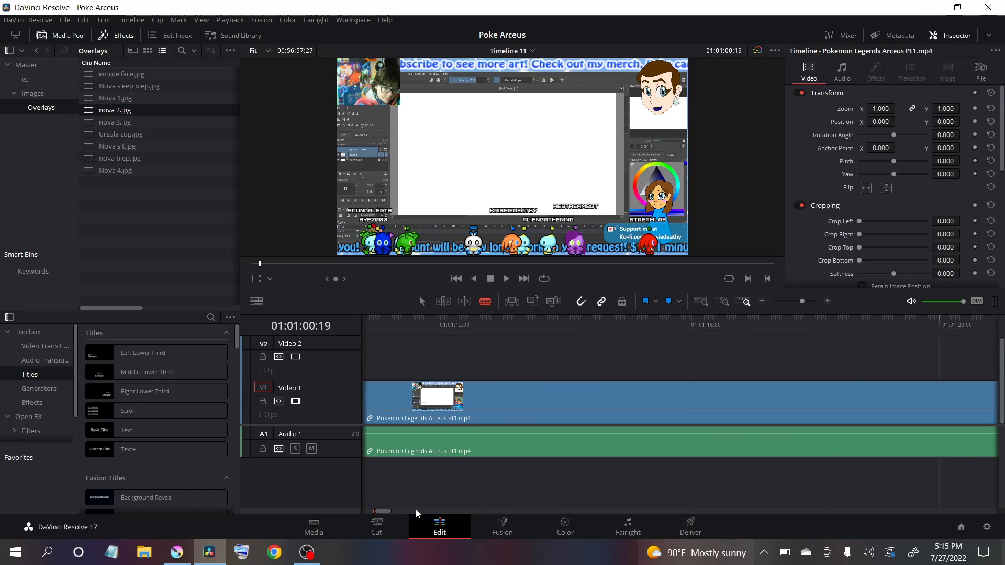
scroll(377, 516, "left", 15)
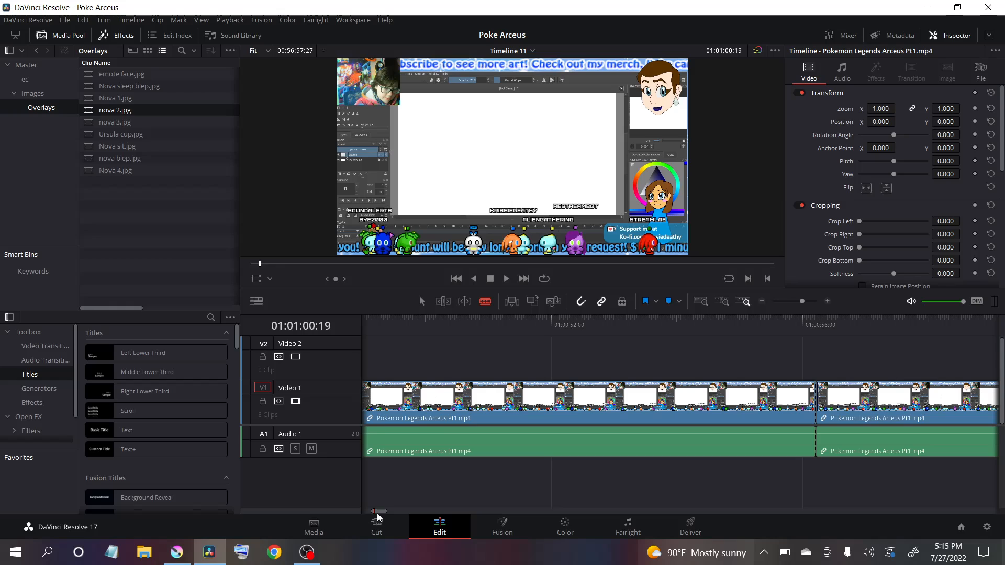
mouse_move(364, 515)
left_mouse_down()
mouse_move(356, 513)
mouse_move(386, 510)
mouse_move(377, 513)
left_mouse_up()
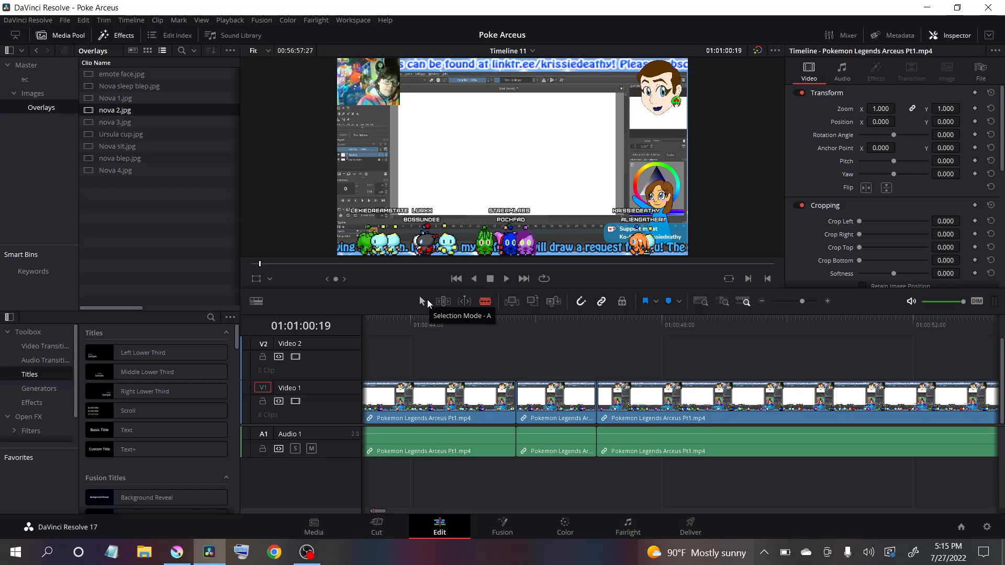
left_click(421, 300)
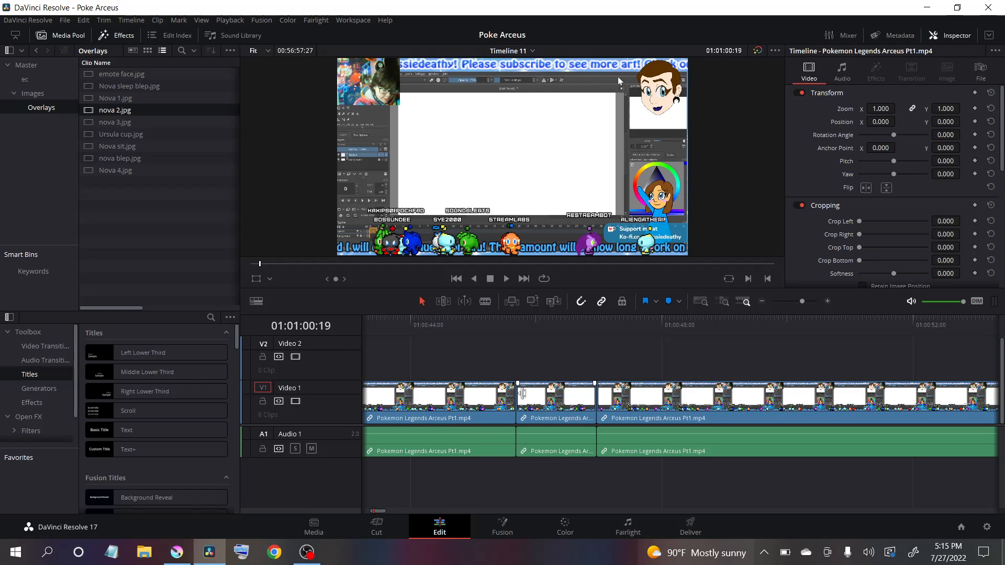
Set the speed of the short Video 1 clip near 01:00:46 to 1000%.
left_click(552, 408)
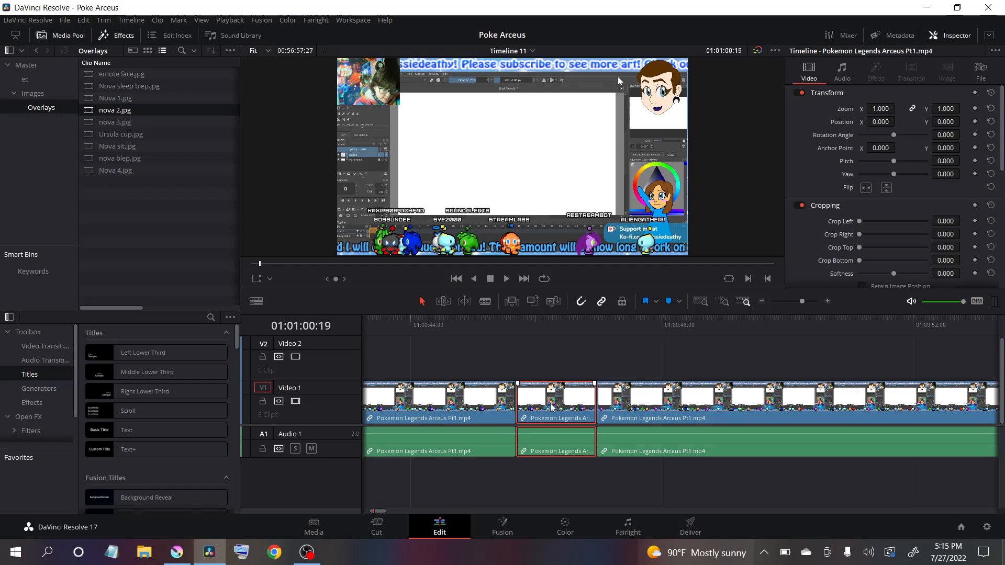
right_click(552, 407)
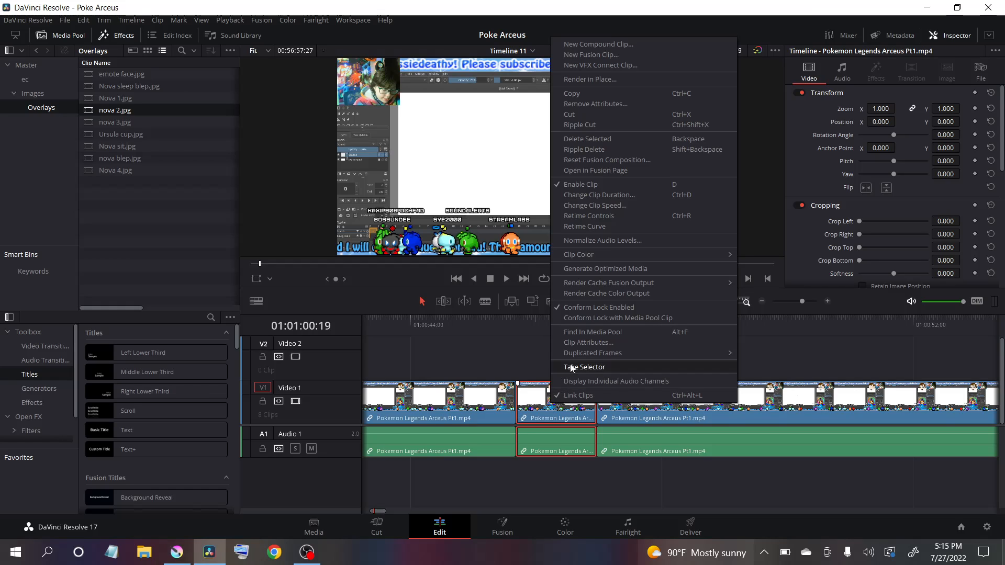
left_click(619, 204)
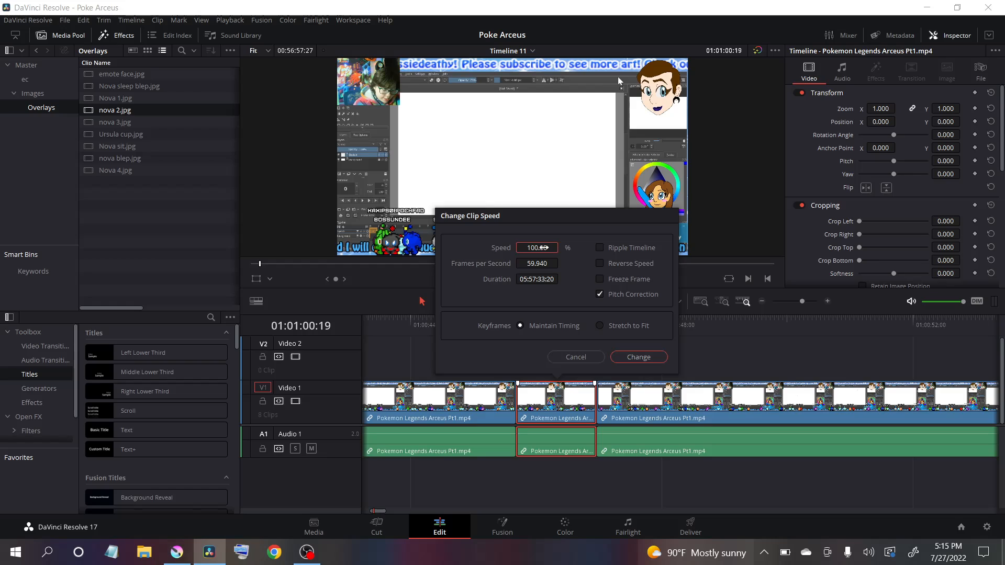
left_click(544, 248)
type("1000")
left_click(655, 359)
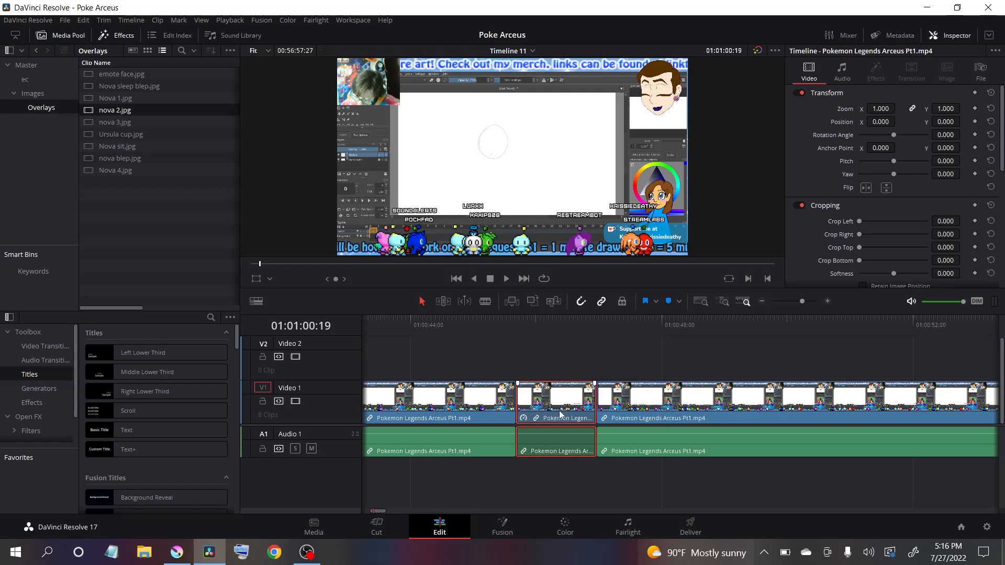
Scrub to 01:00:45:52 inside the short clip and undo its speed change.
left_click(548, 328)
mouse_move(547, 327)
left_mouse_down()
mouse_move(599, 329)
mouse_move(529, 326)
left_mouse_up()
key("ctrl+z")
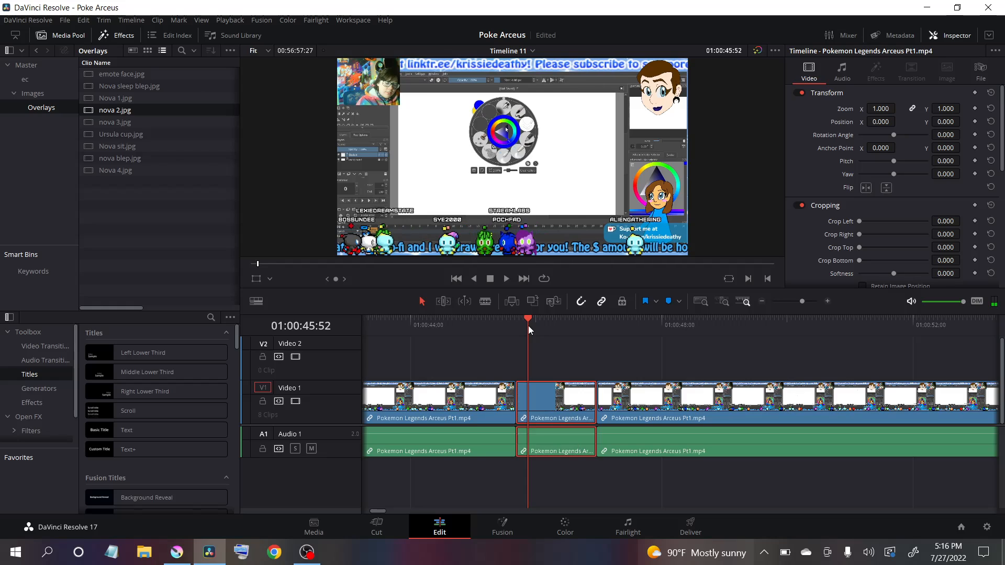
Show the Retime Controls on the short clip near 01:00:46.
right_click(555, 403)
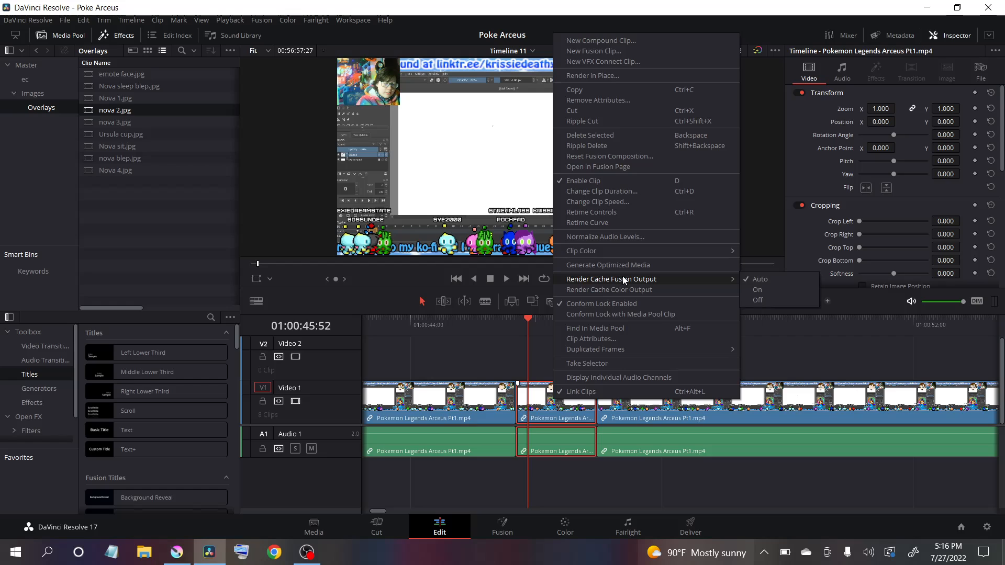
left_click(610, 213)
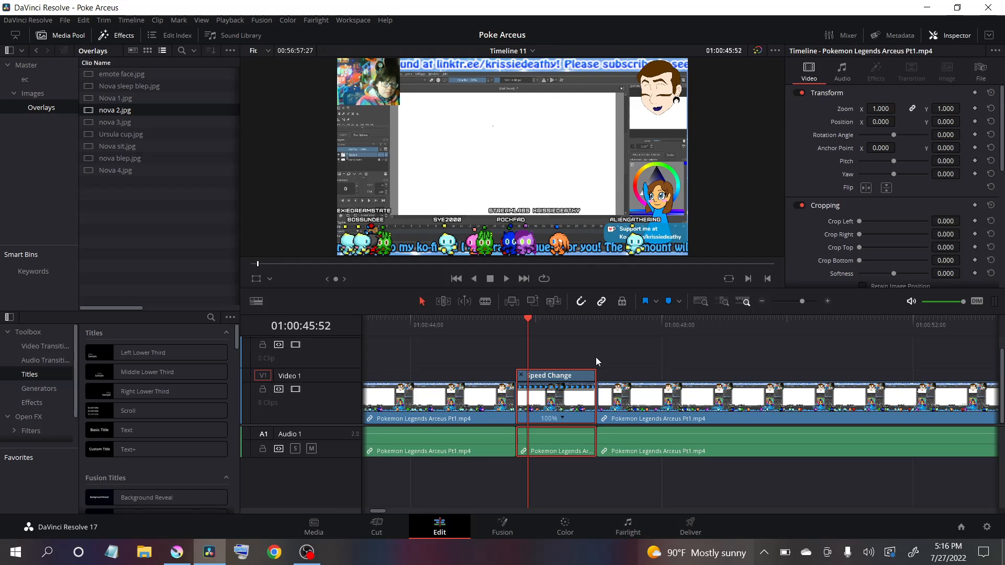
Set the short clip's speed to 1000% with Retime Controls showing, and undo the change.
right_click(555, 410)
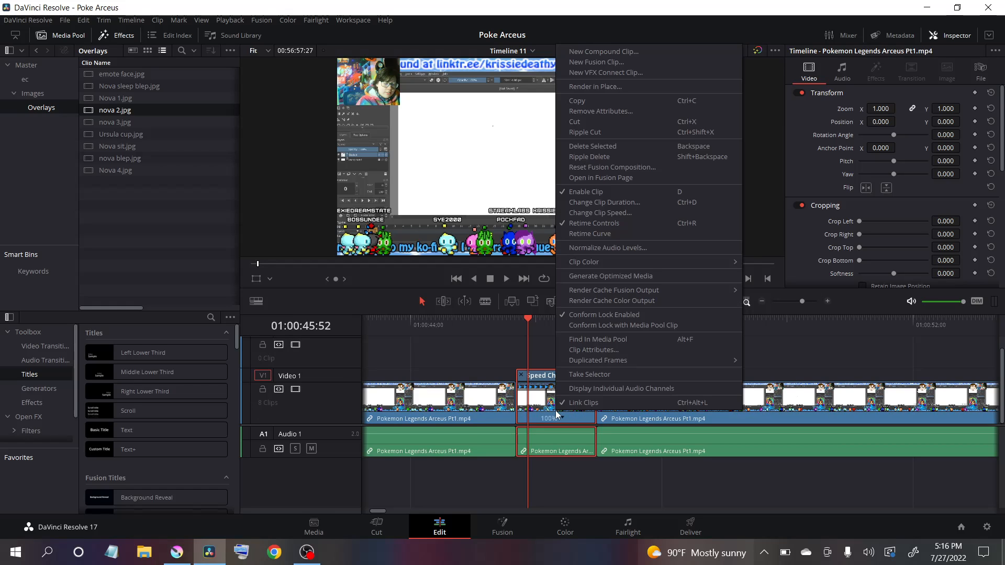
left_click(600, 213)
type("1000")
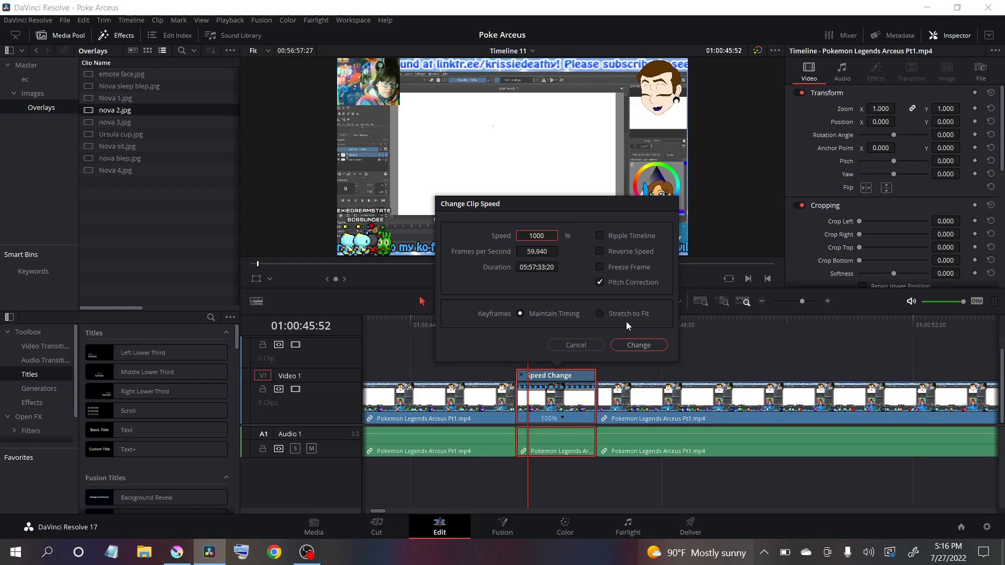
left_click(639, 345)
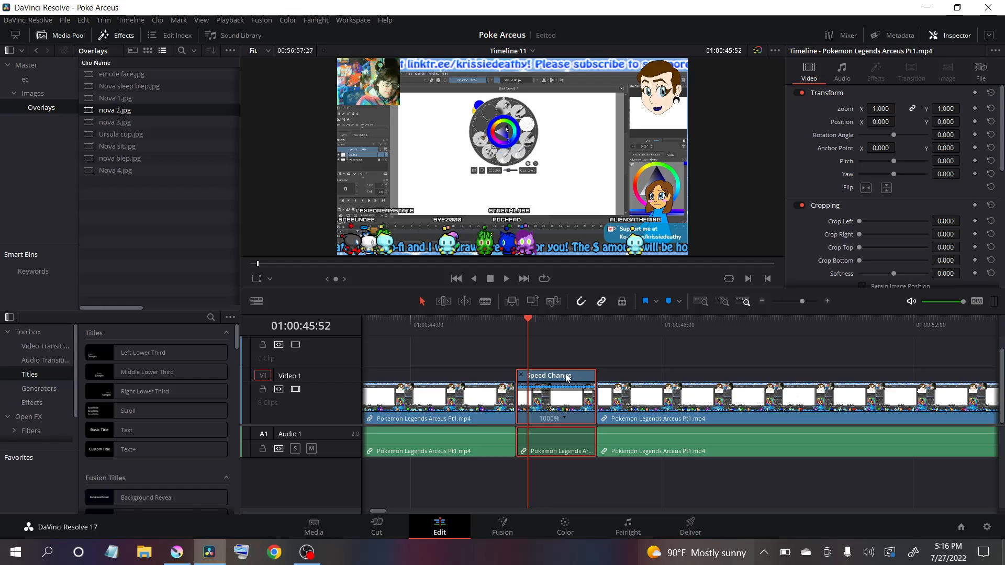
key("ctrl+z")
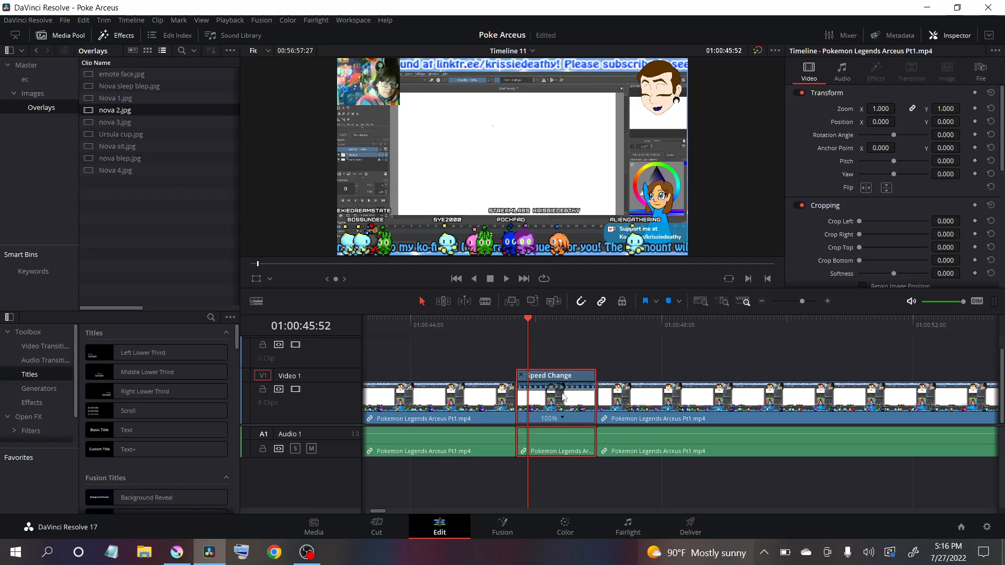
Change the short clip's speed to 800% using its retime controls.
right_click(563, 404)
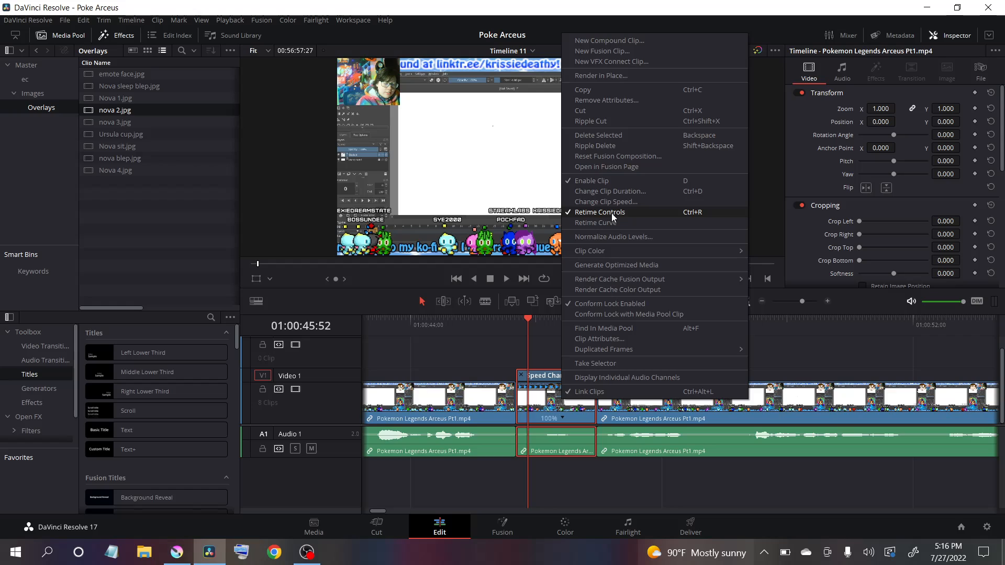
left_click(561, 408)
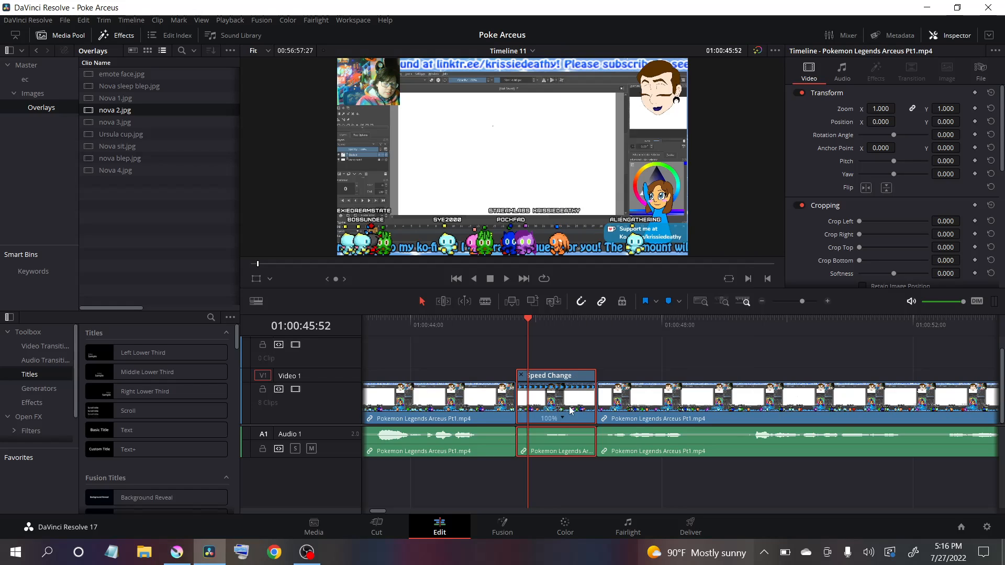
left_click(562, 419)
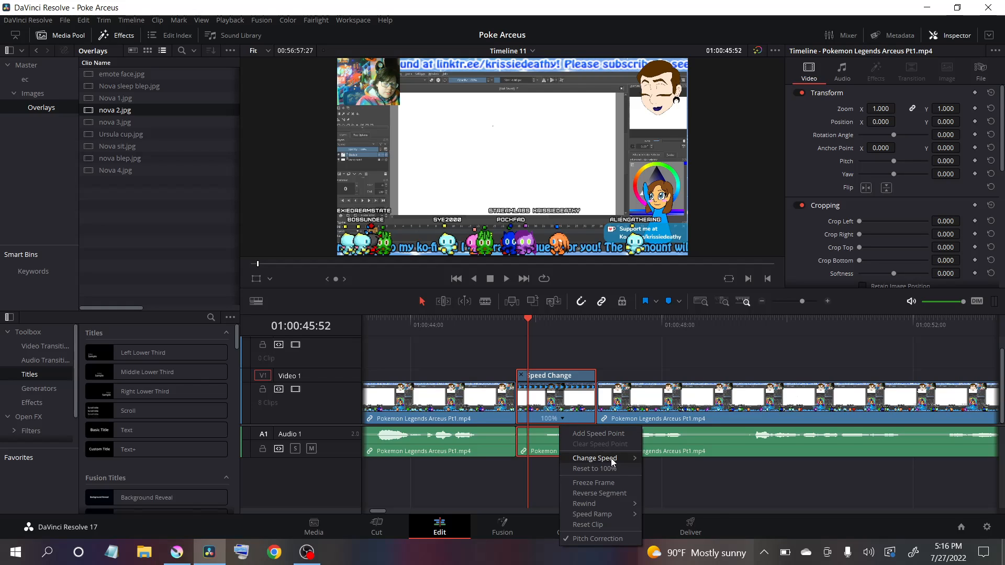
mouse_move(611, 457)
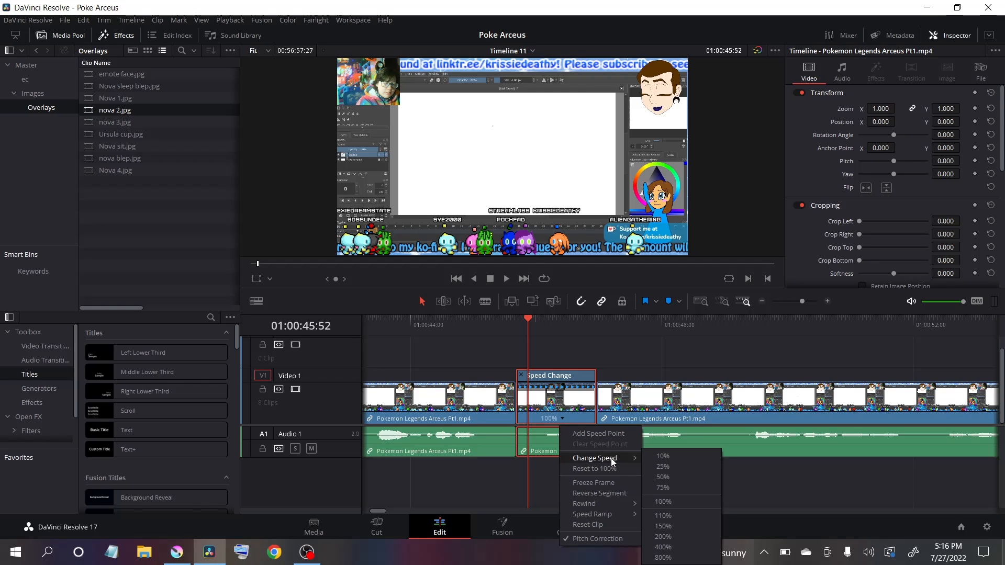
left_click(683, 560)
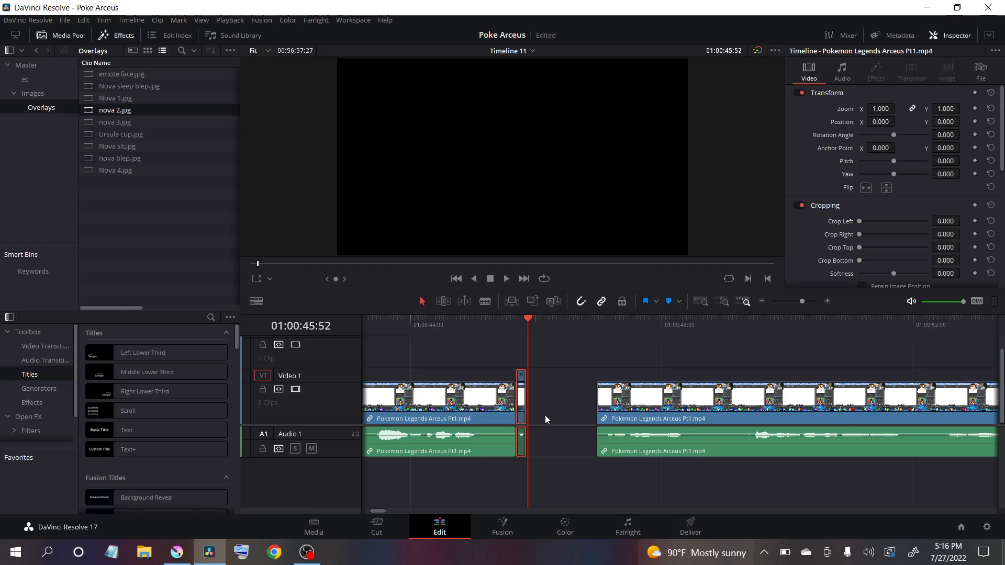
With the playhead at 01:00:45:41, undo the short clip's 800% speed change and save the project.
left_click_drag(519, 328, 517, 328)
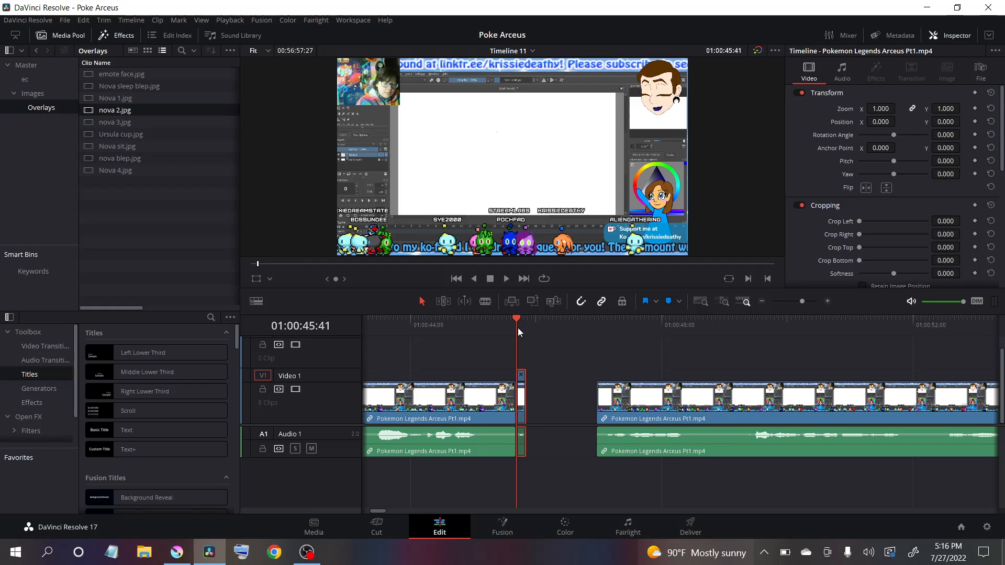
key("ctrl+z")
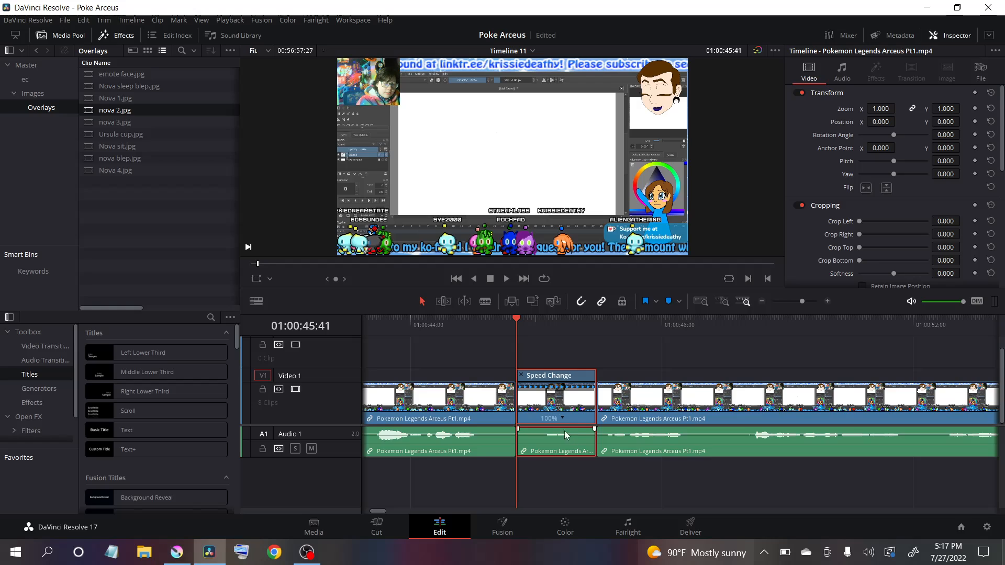
key("ctrl+s")
Try a 400% speed on the short clip, play through it, and undo the speed change.
left_click(562, 418)
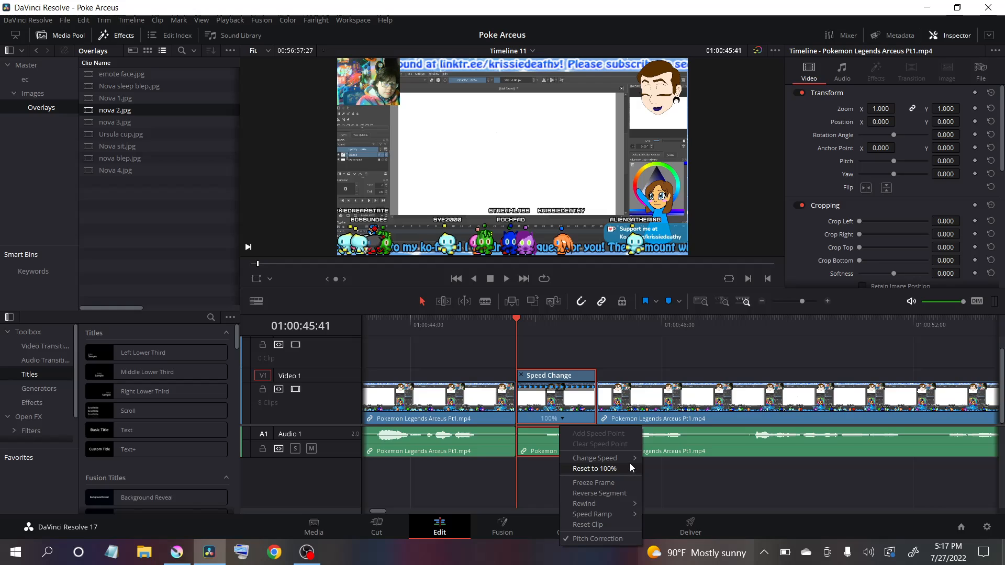
mouse_move(629, 456)
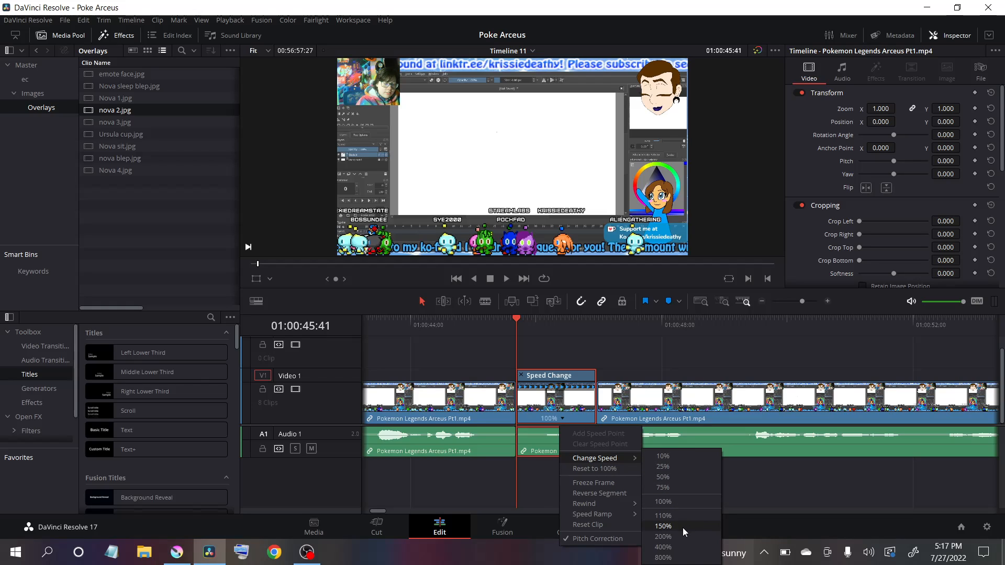
left_click(683, 546)
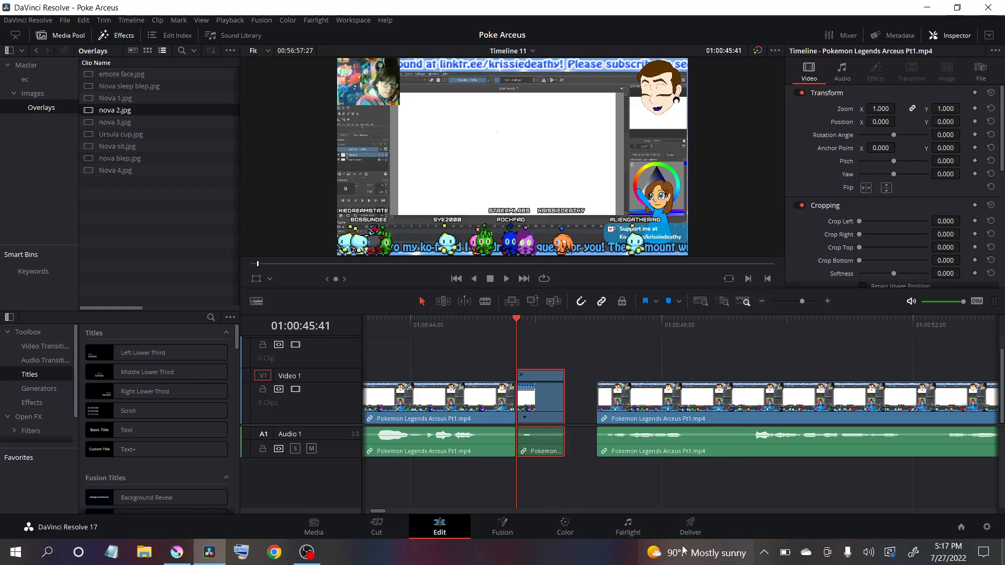
key("space")
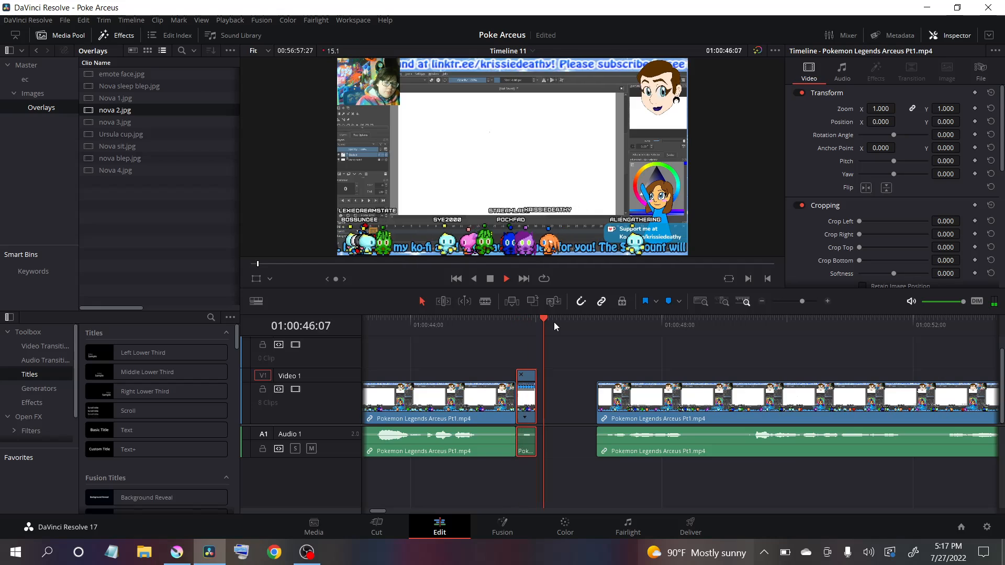
key("space")
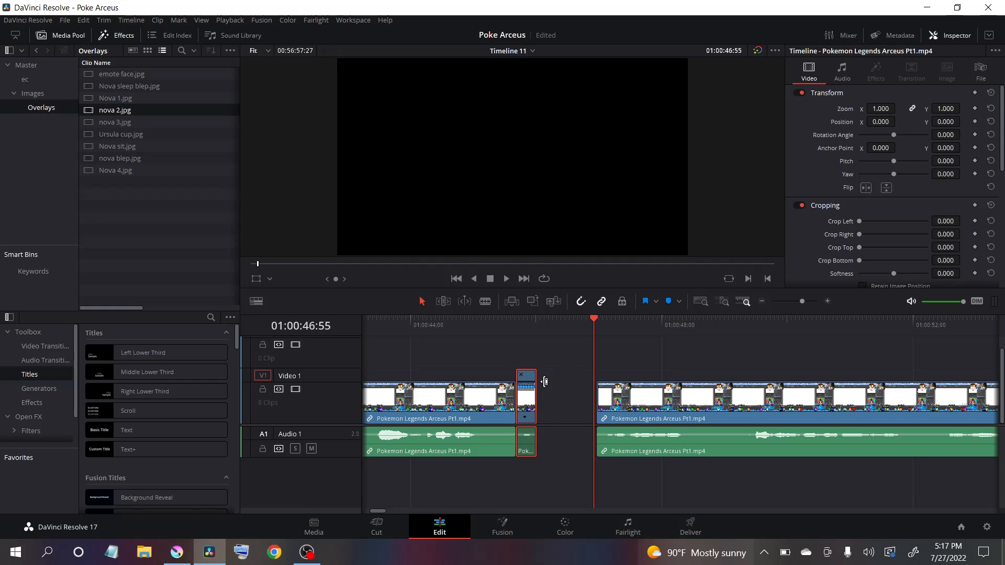
key("ctrl+z")
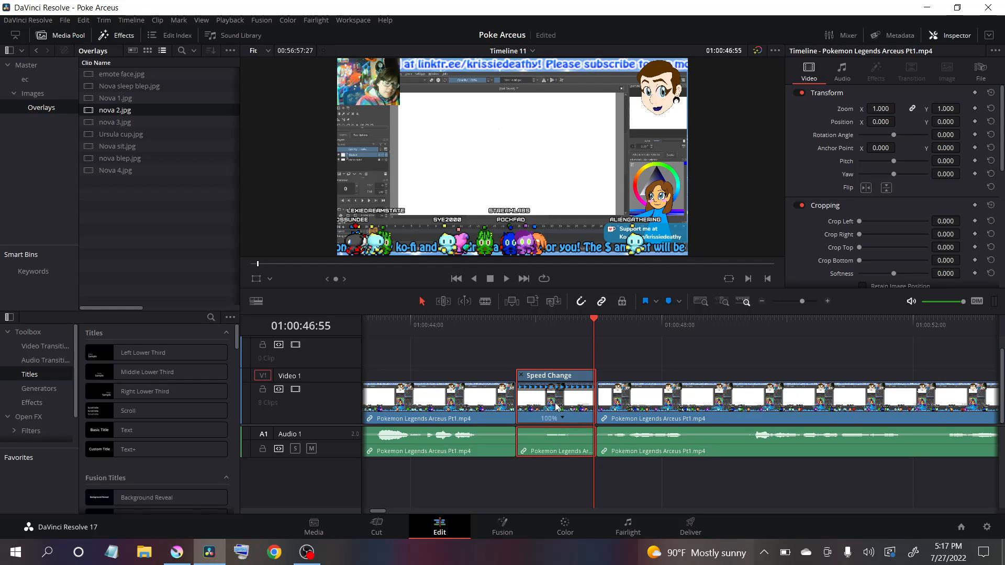
Set the short clip's speed to 100% in its retime controls and turn off Retime Controls for it.
right_click(557, 404)
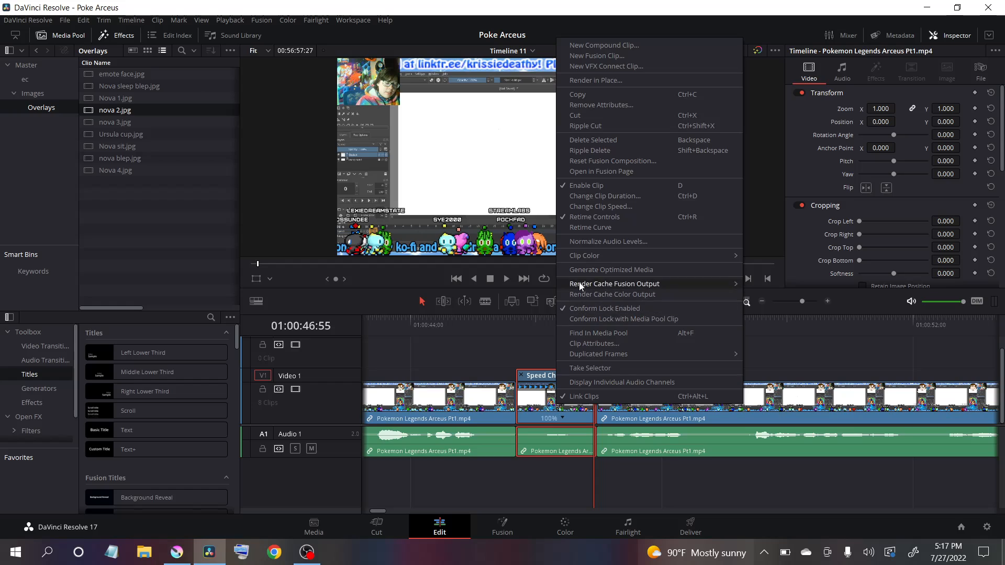
left_click(551, 425)
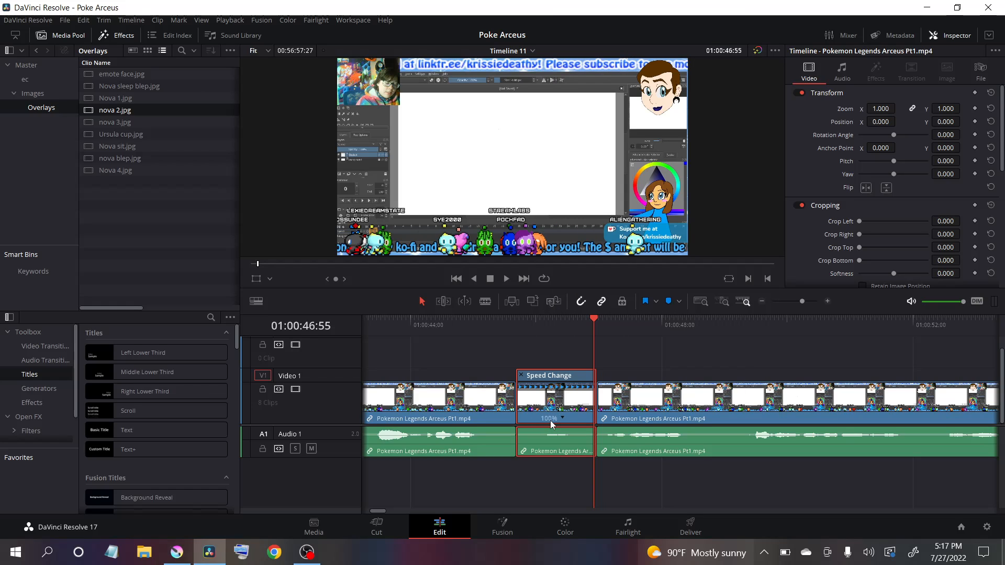
left_click(562, 418)
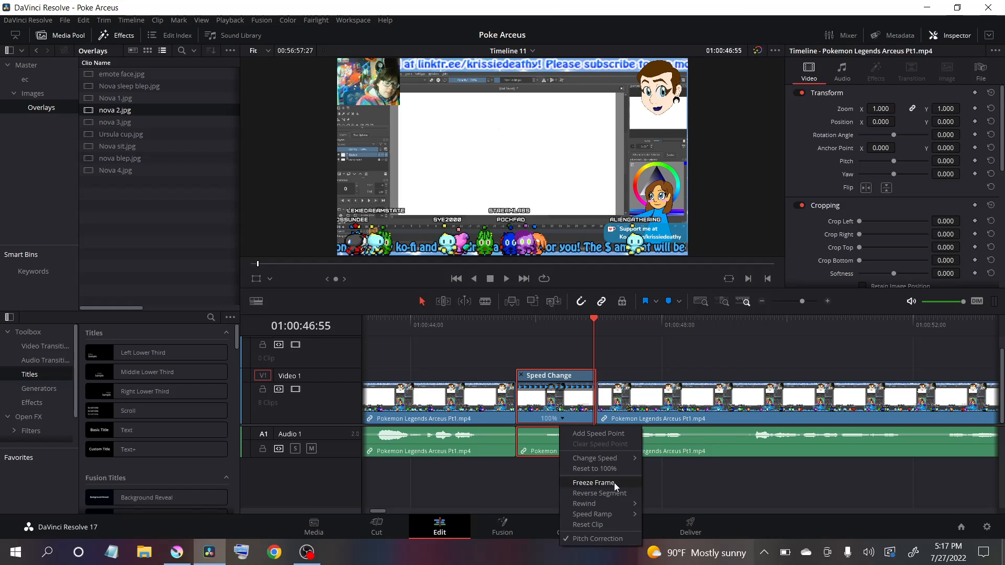
mouse_move(630, 516)
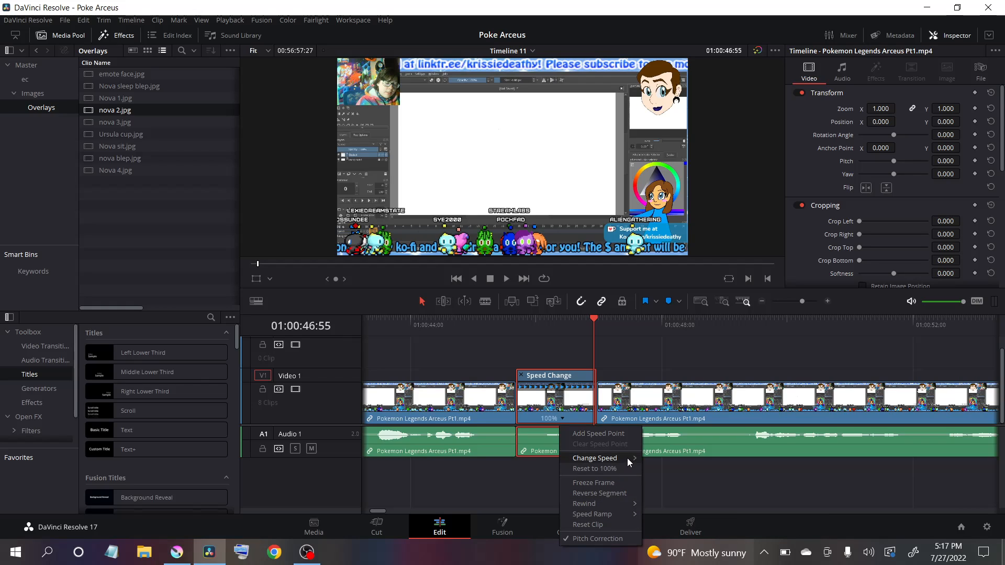
mouse_move(630, 462)
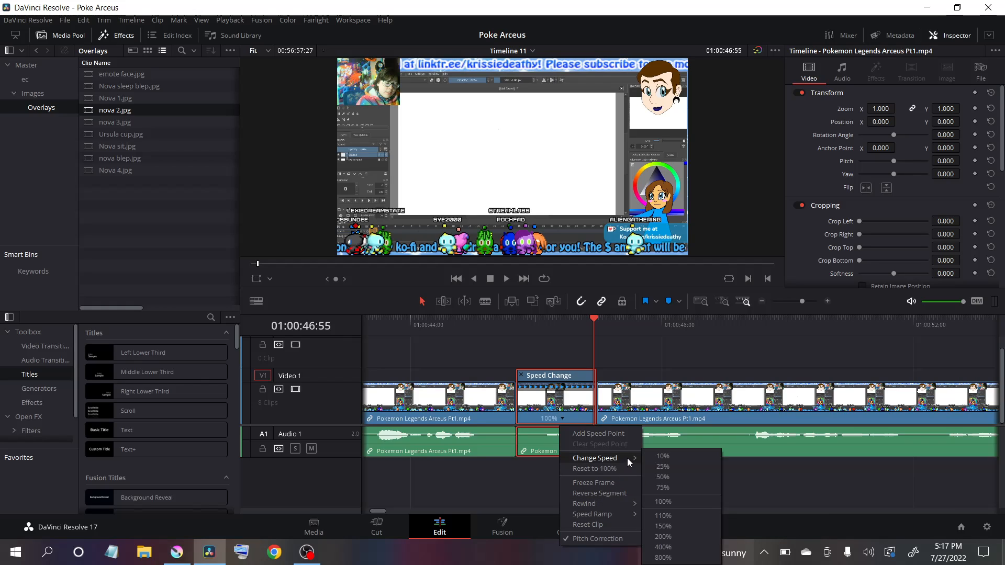
left_click(668, 502)
right_click(555, 404)
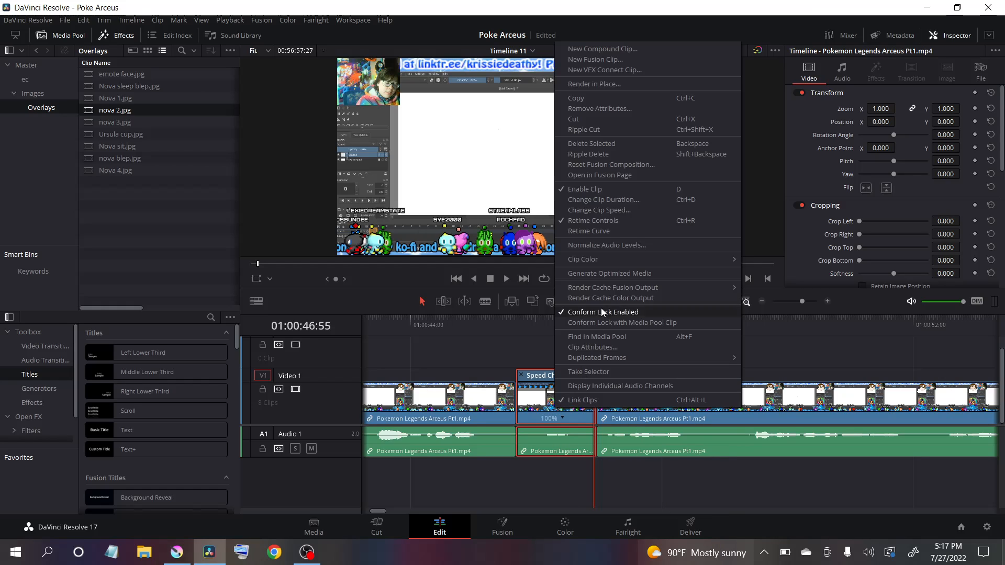
left_click(615, 220)
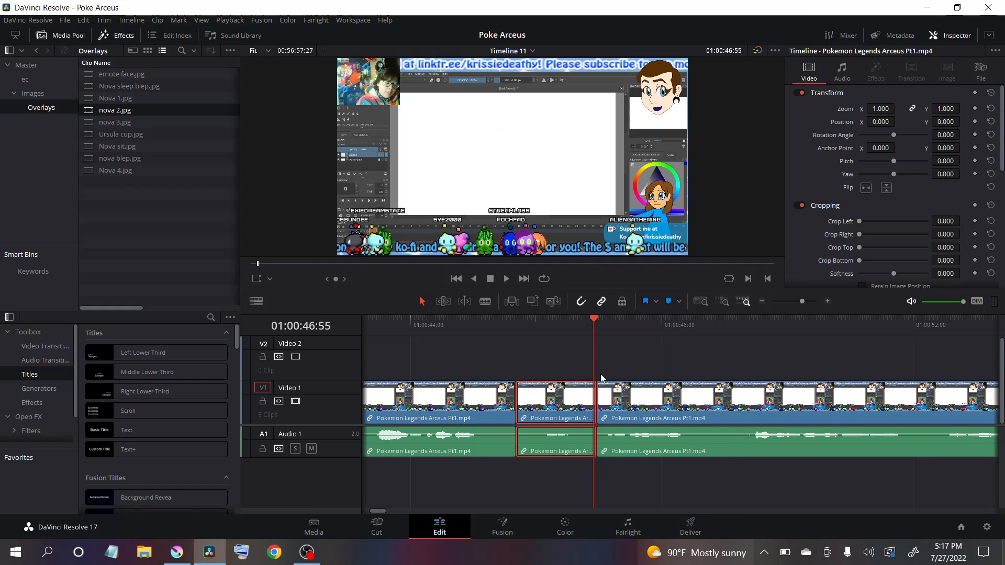
Split the clip before the short clip at 01:00:45:12 with the blade and delete the small piece after the cut.
left_click(539, 331)
left_click_drag(539, 331, 486, 335)
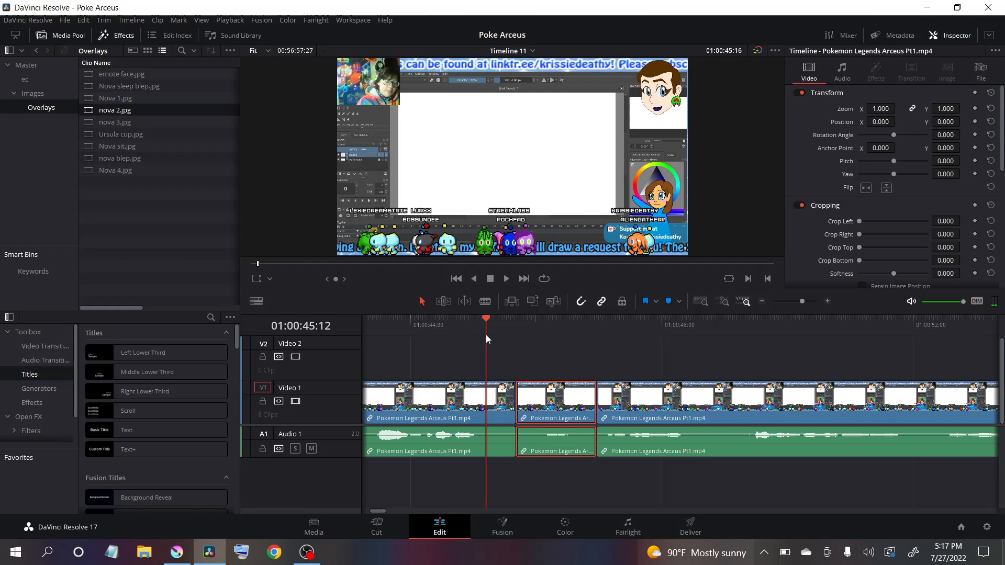
left_click(485, 301)
left_click(487, 411)
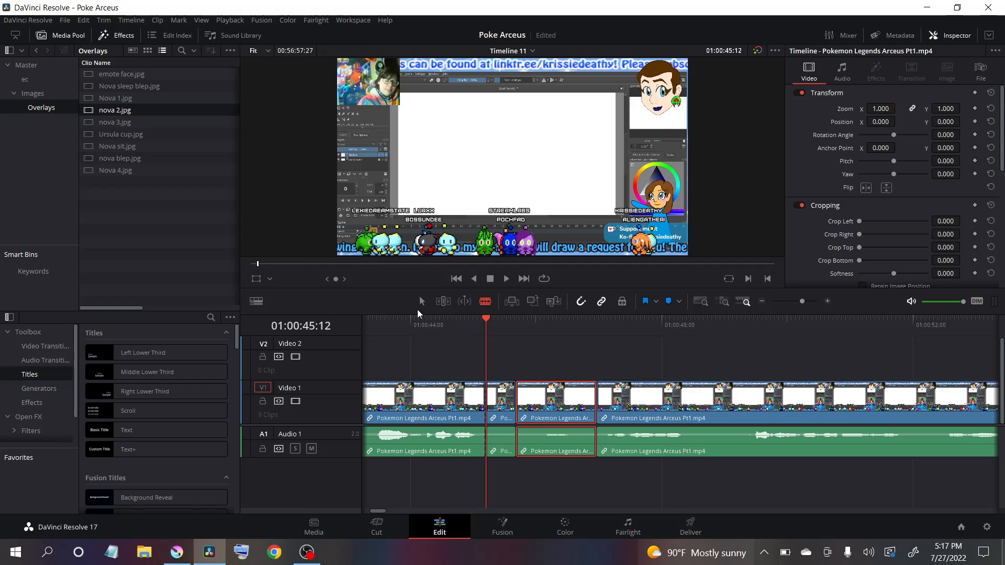
left_click(422, 302)
left_click(503, 408)
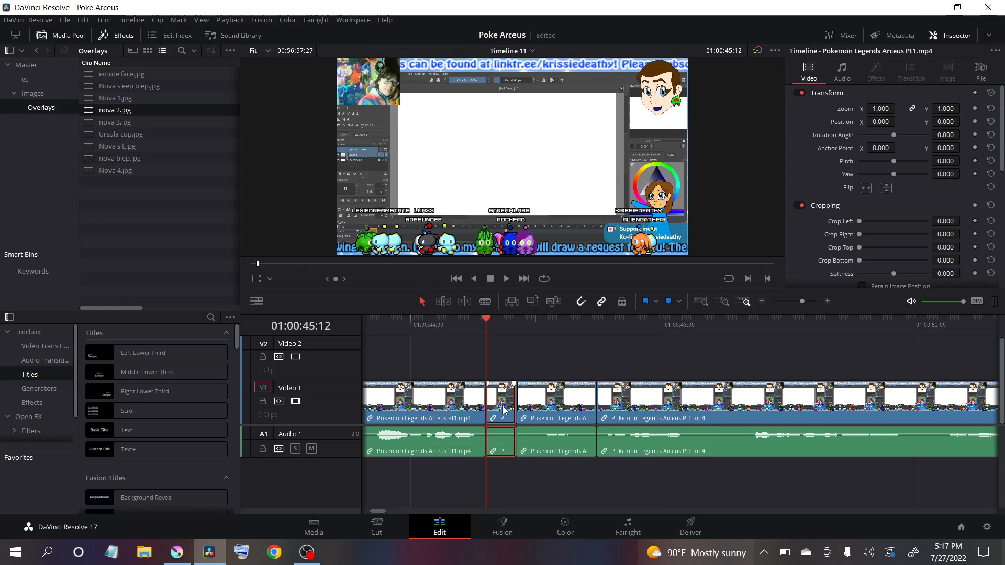
key("Delete")
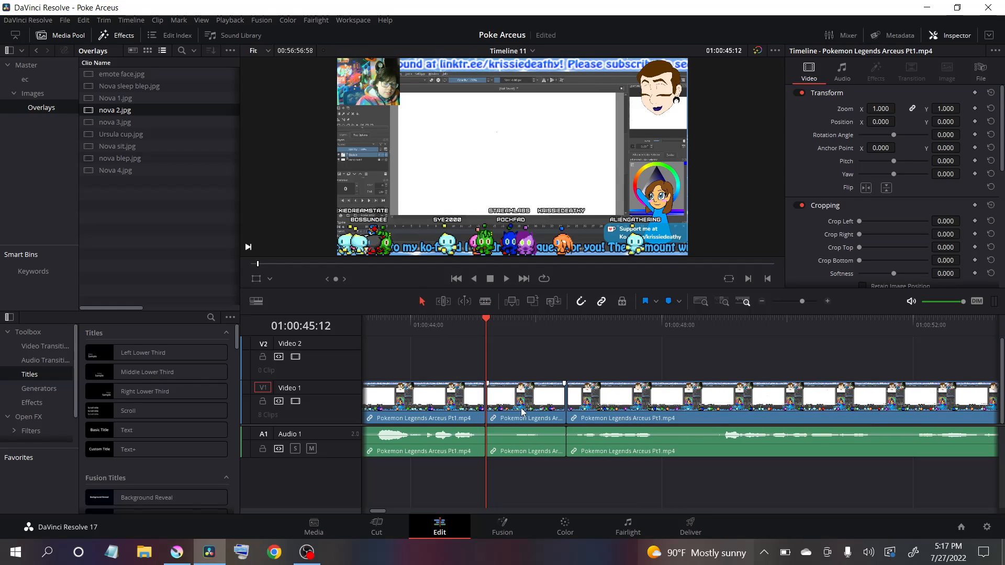
Blade the long clip at about 01:00:48:00 and 01:00:48:53, and delete the segment between the two cuts.
left_click(485, 302)
left_click(662, 397)
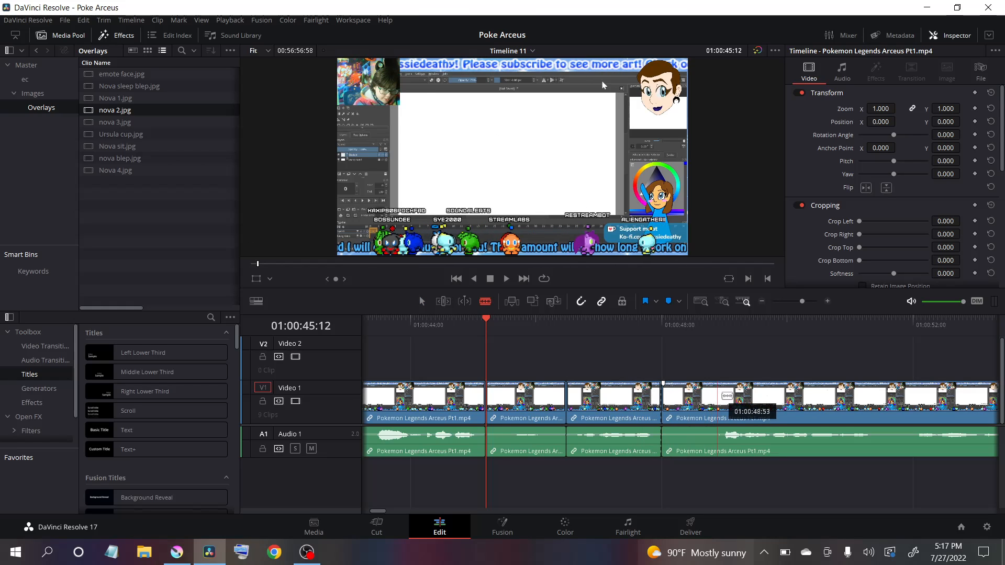
left_click(719, 397)
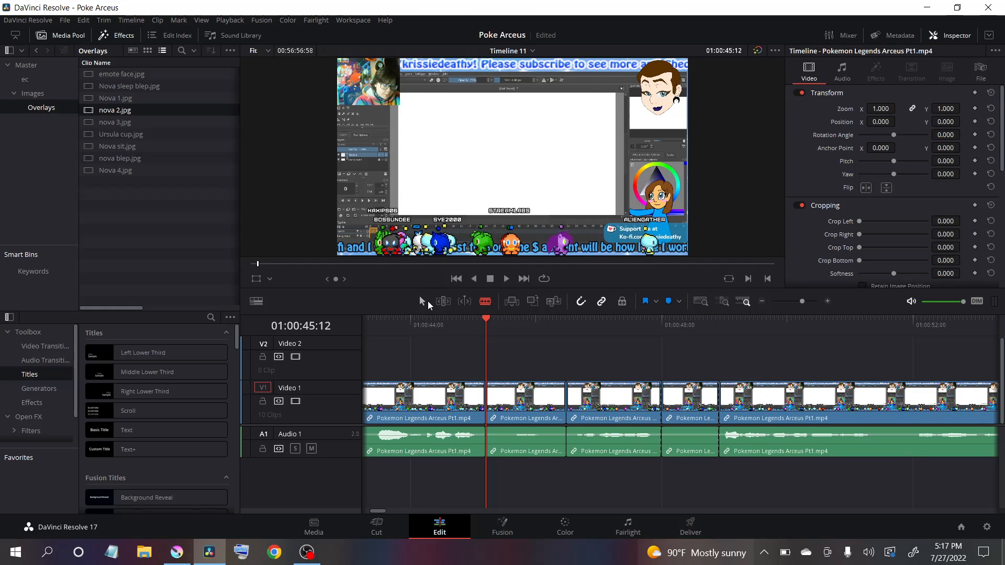
left_click(689, 408)
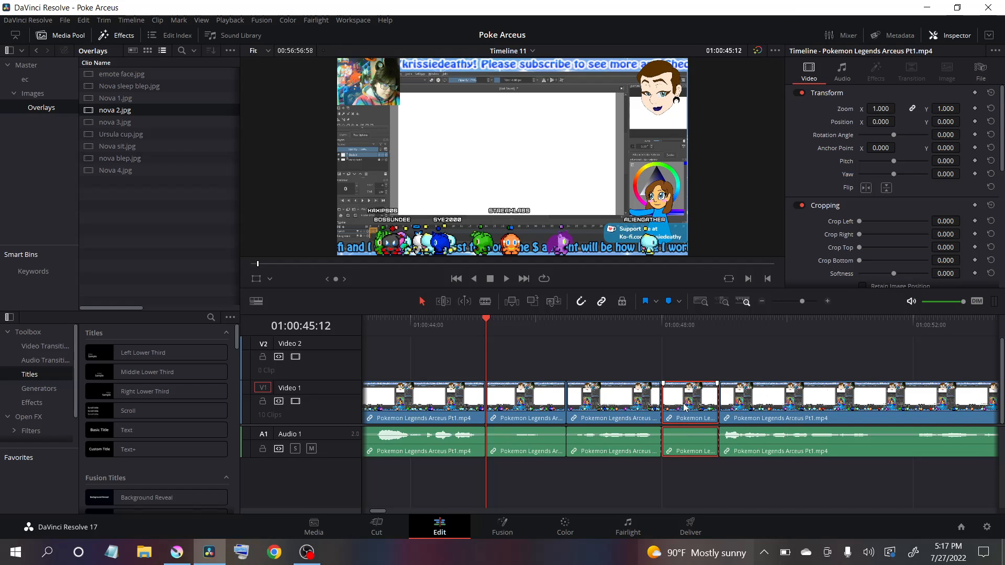
key("Delete")
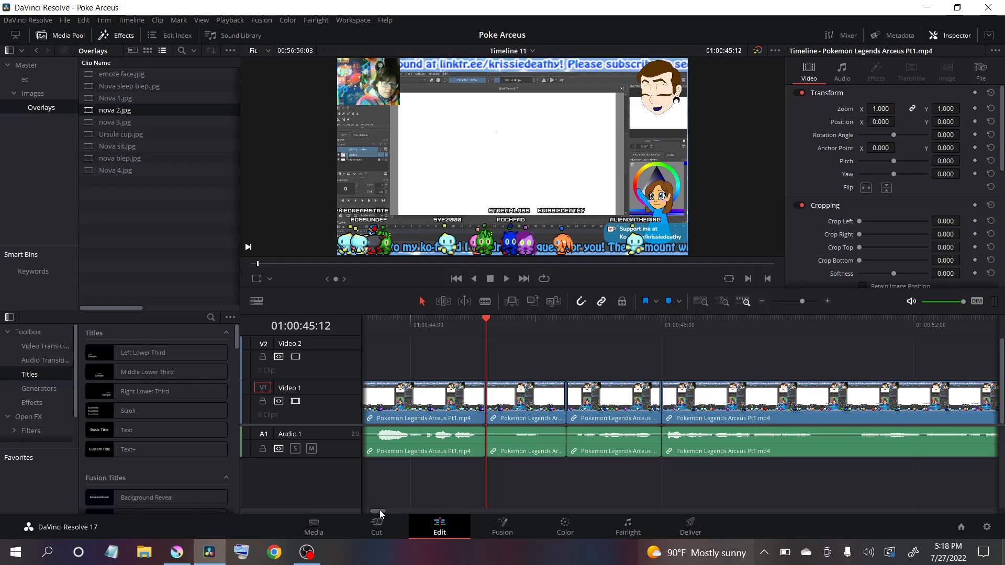
Further along the timeline, blade the clip at about 01:13:33 and 01:13:34:30, and delete the segment between the cuts.
left_click_drag(380, 510, 520, 502)
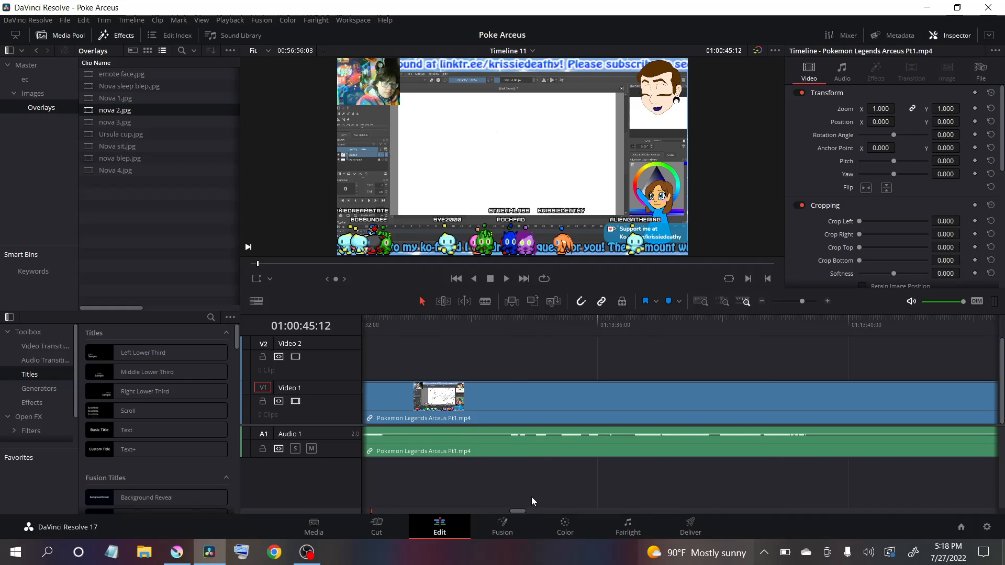
left_click(486, 301)
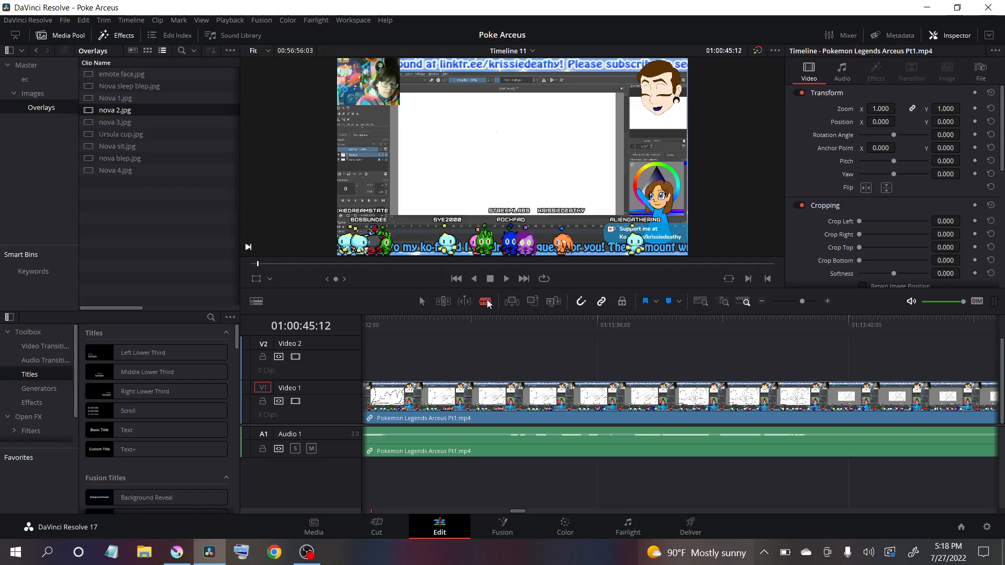
left_click(398, 393)
left_click(501, 392)
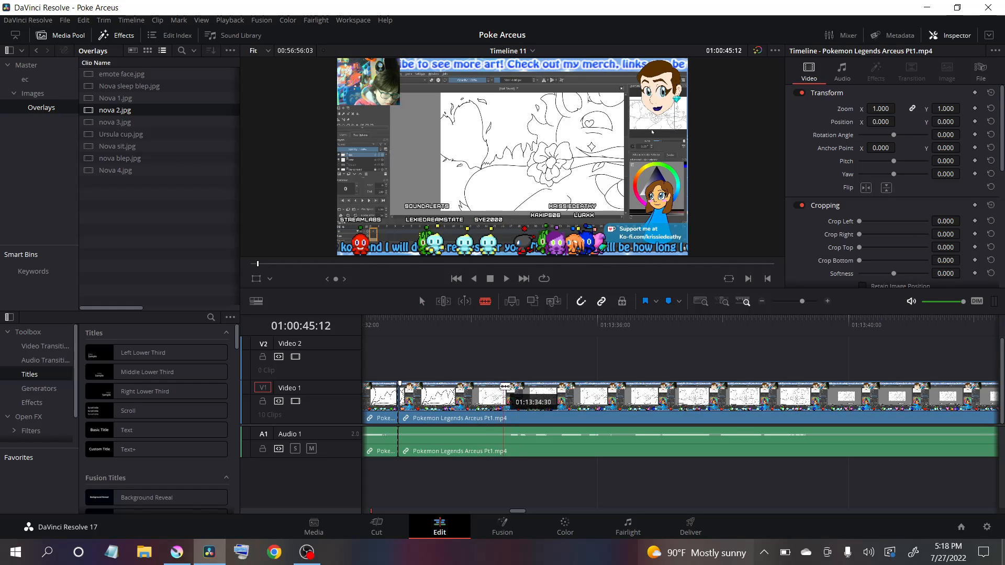
left_click(422, 302)
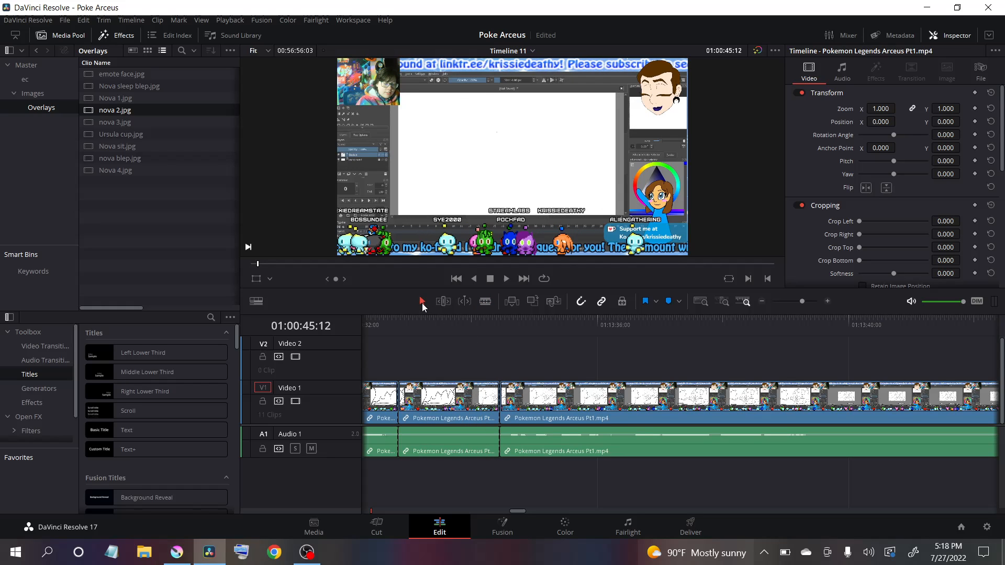
left_click(448, 412)
key("Delete")
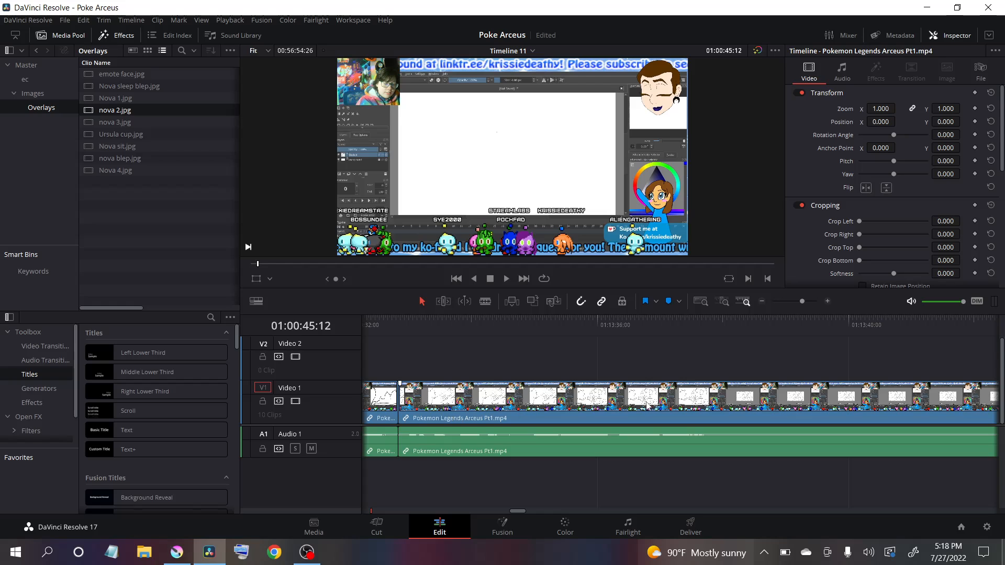
Blade the clip at about 01:13:38 and 01:13:42, and select the segment between the cuts.
left_click(485, 302)
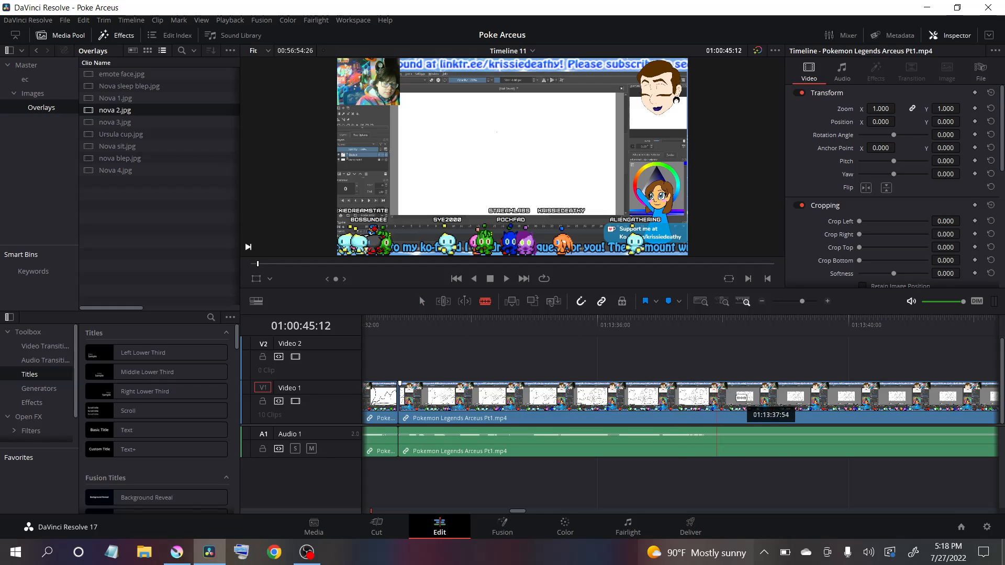
left_click(735, 398)
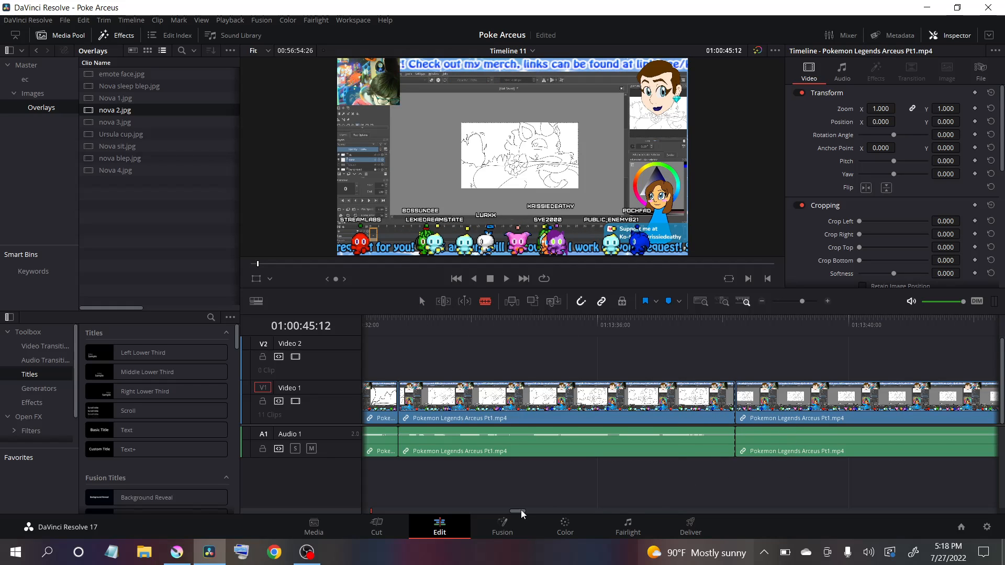
left_click_drag(525, 512, 523, 515)
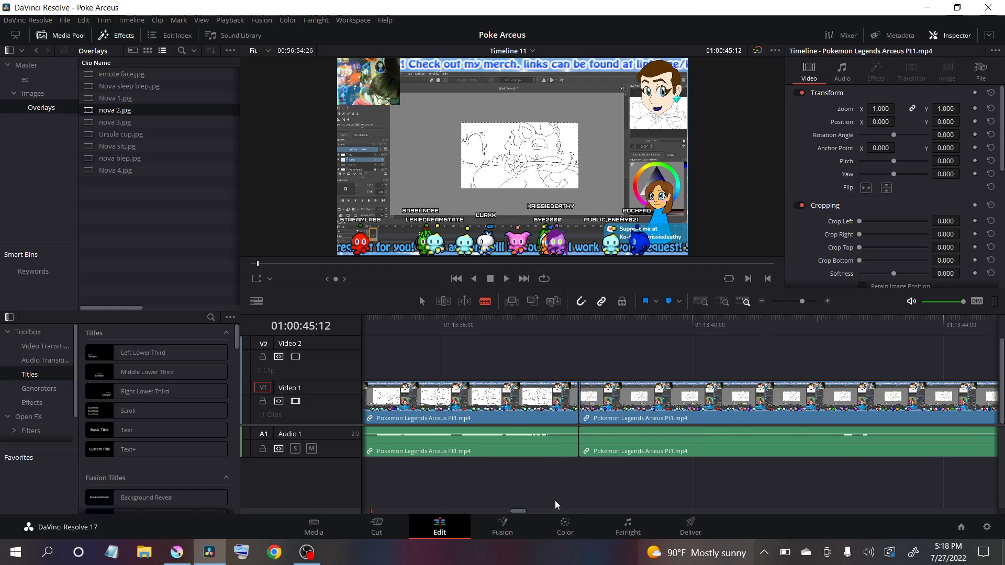
left_click(820, 413)
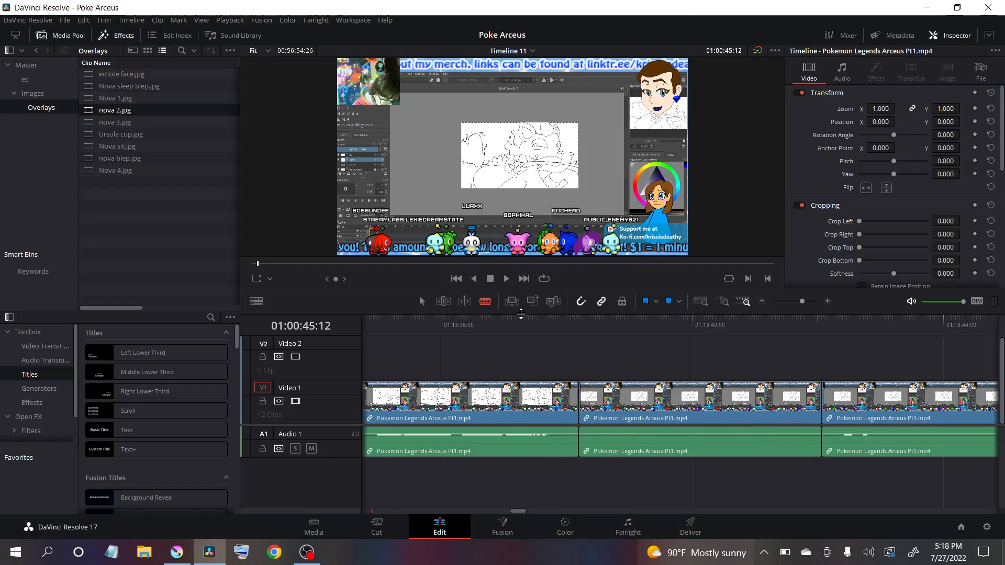
key("a")
left_click(642, 400)
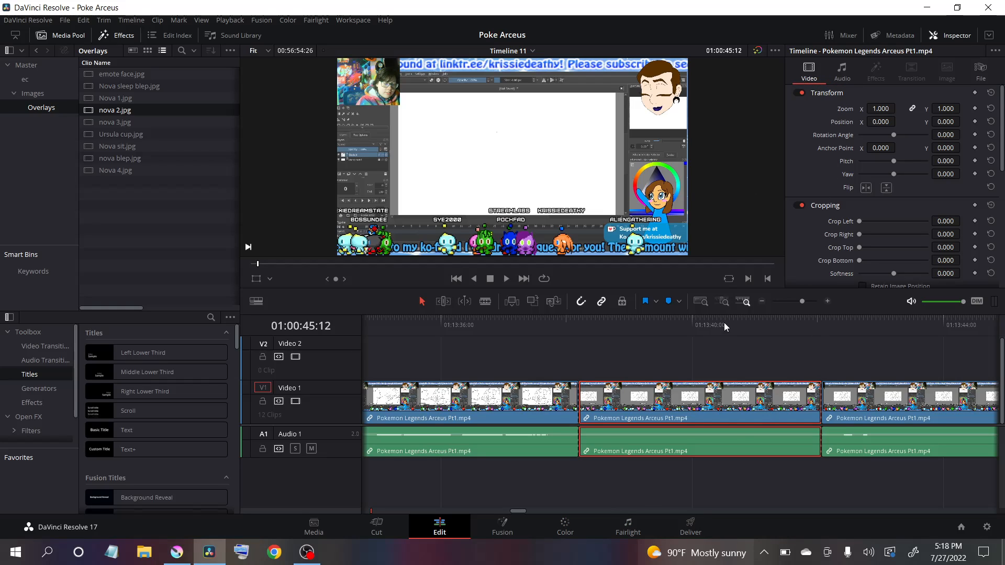
Place the playhead at 01:13:39:56 and review the Inspector's audio properties before returning to the video properties.
left_click(708, 349)
left_click(688, 323)
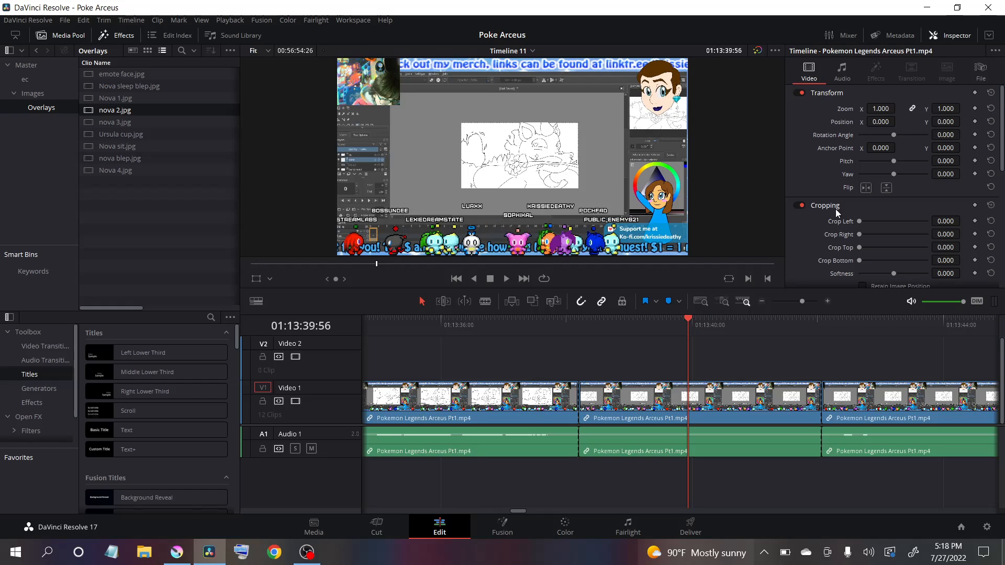
left_click(843, 69)
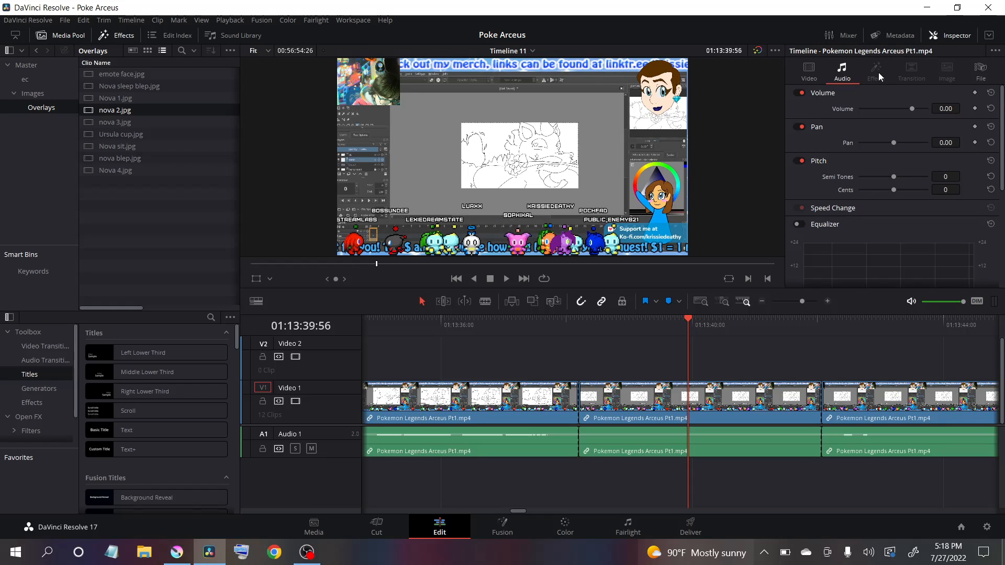
left_click(810, 77)
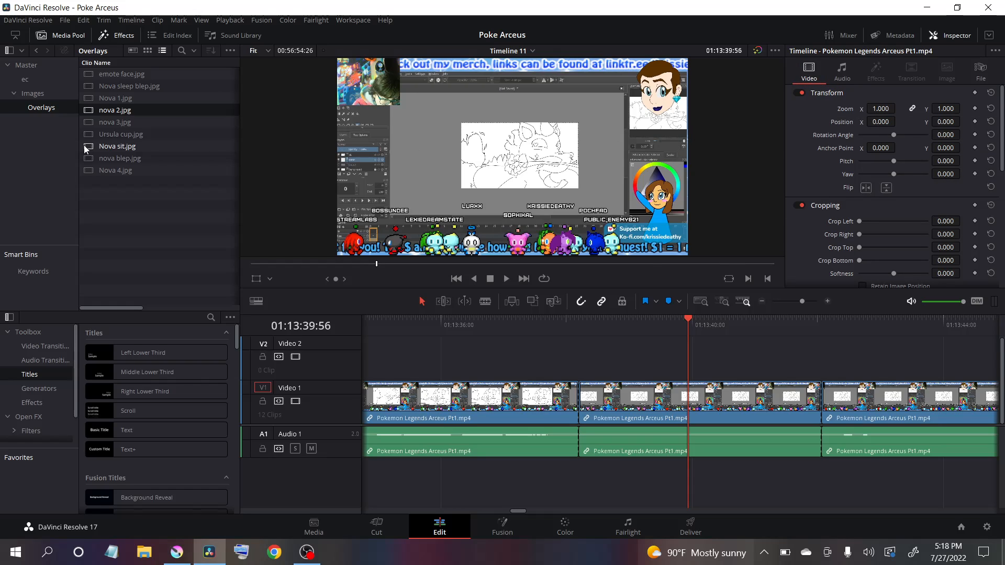
Place the nova 2.jpg overlay on Video 2, starting at the cut near 01:13:38, and select it.
left_click_drag(126, 114, 634, 362)
left_click(634, 359)
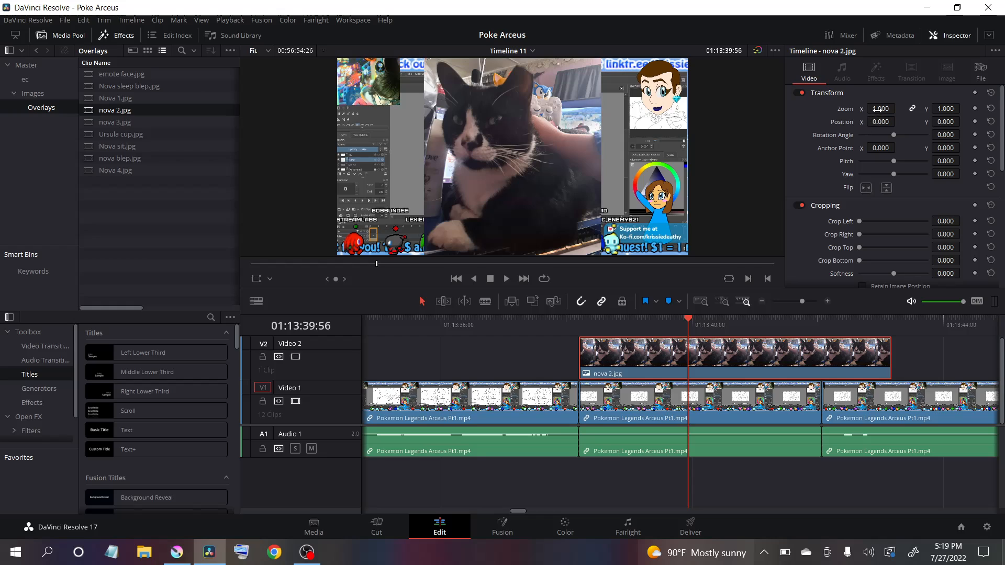
Transform the nova 2.jpg overlay to zoom 1.150, position X 175 and Y 10, and rotation angle 8.240.
mouse_move(882, 109)
left_mouse_down()
mouse_move(916, 109)
mouse_move(888, 108)
left_mouse_up()
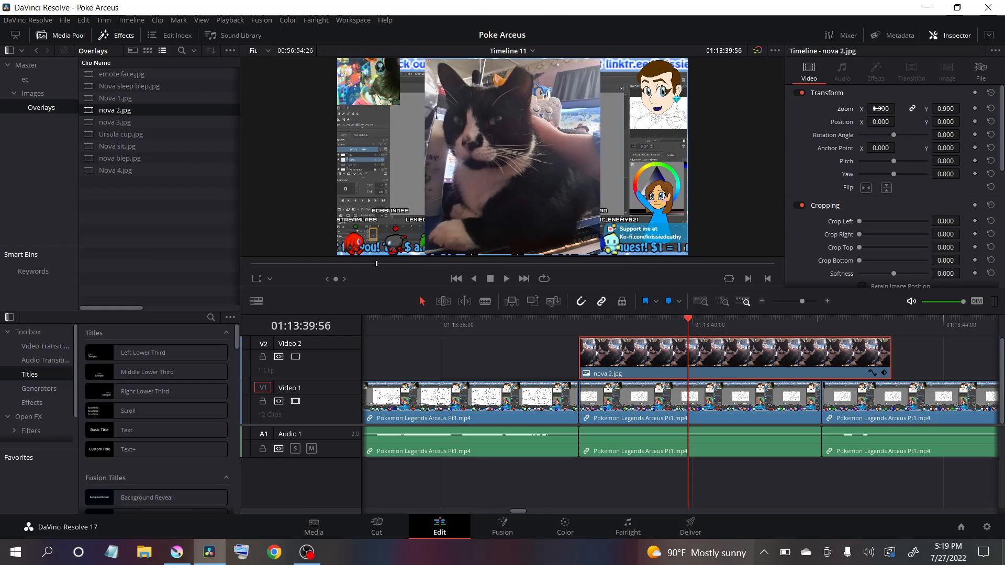
left_click(913, 109)
left_click_drag(899, 109, 876, 119)
left_click_drag(958, 121, 951, 122)
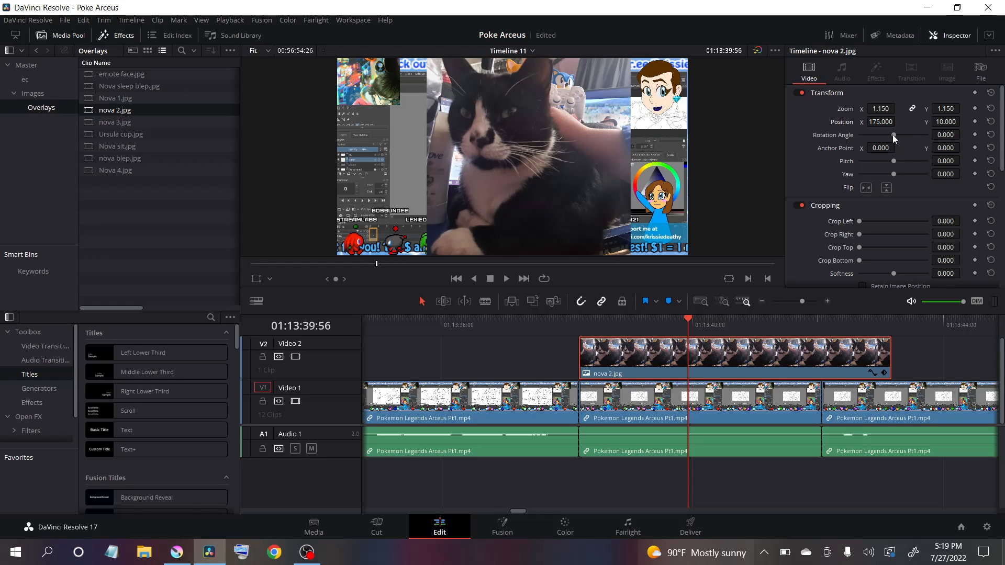
left_click_drag(893, 134, 882, 156)
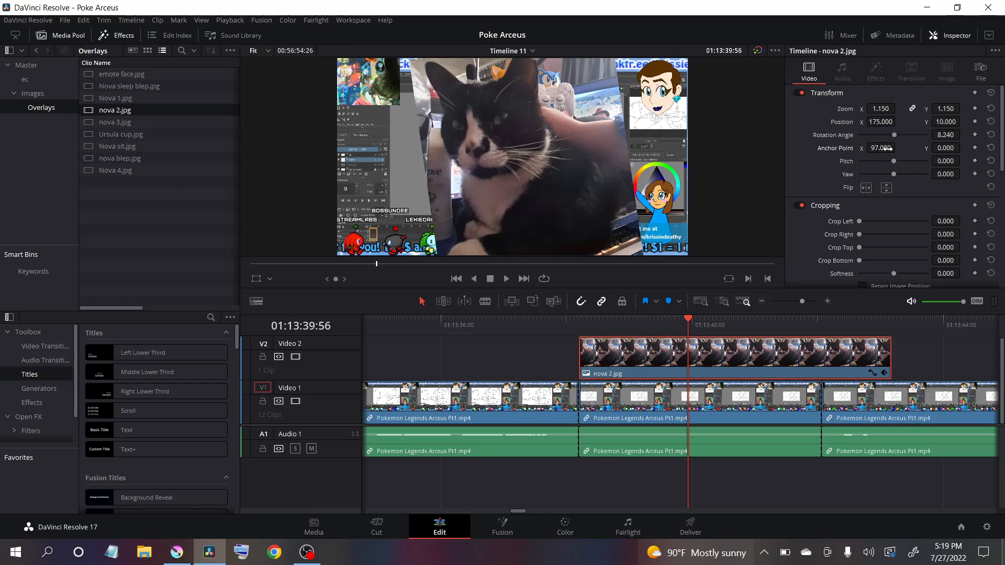
Set the overlay's anchor point X back to 0, then try out pitch and yaw and return both to 0.
left_click(888, 149)
type("0")
key("Return")
mouse_move(894, 163)
left_mouse_down()
mouse_move(907, 161)
mouse_move(885, 167)
mouse_move(923, 172)
mouse_move(891, 178)
left_mouse_up()
left_click(945, 161)
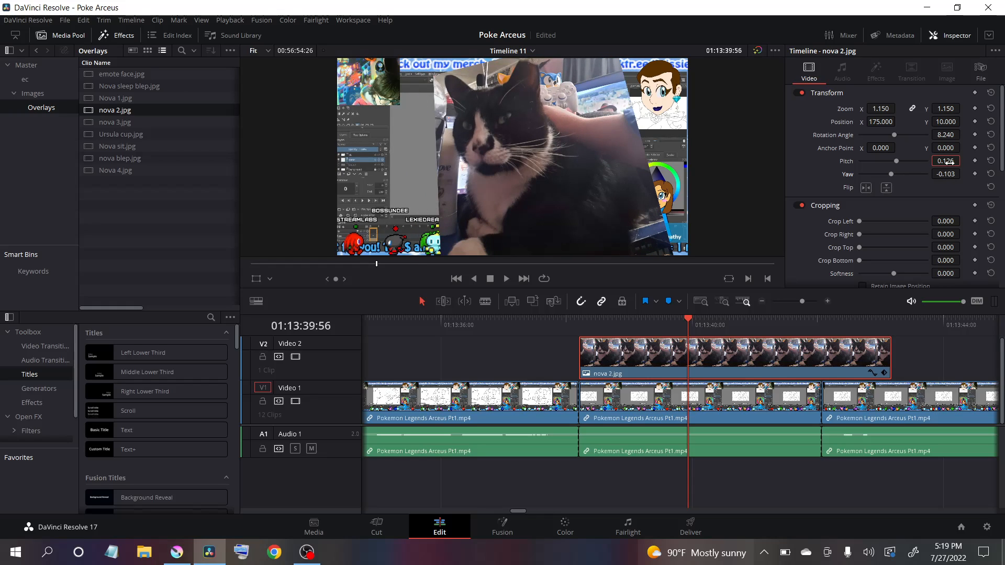
type("0")
key("Return")
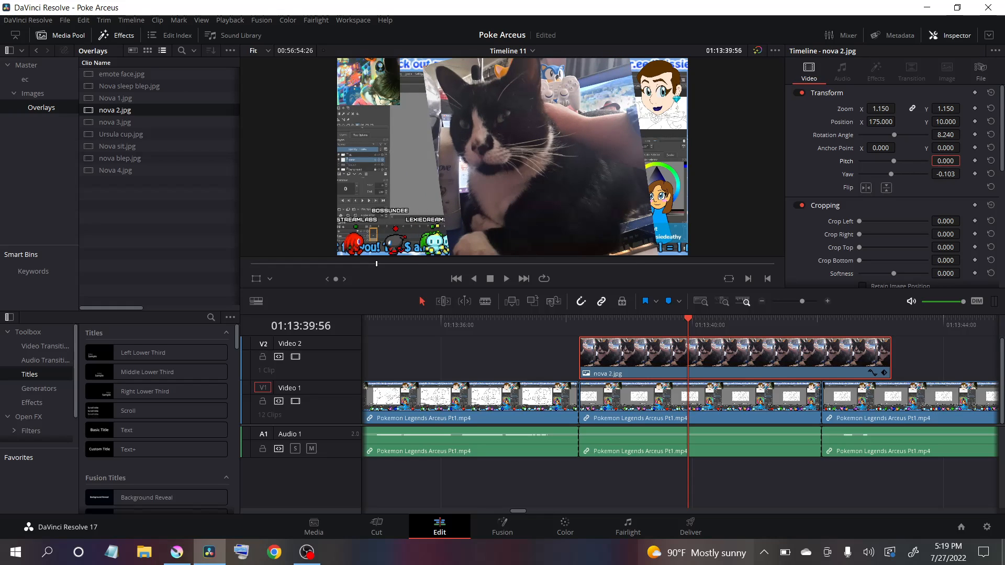
left_click(946, 174)
type("0")
key("Return")
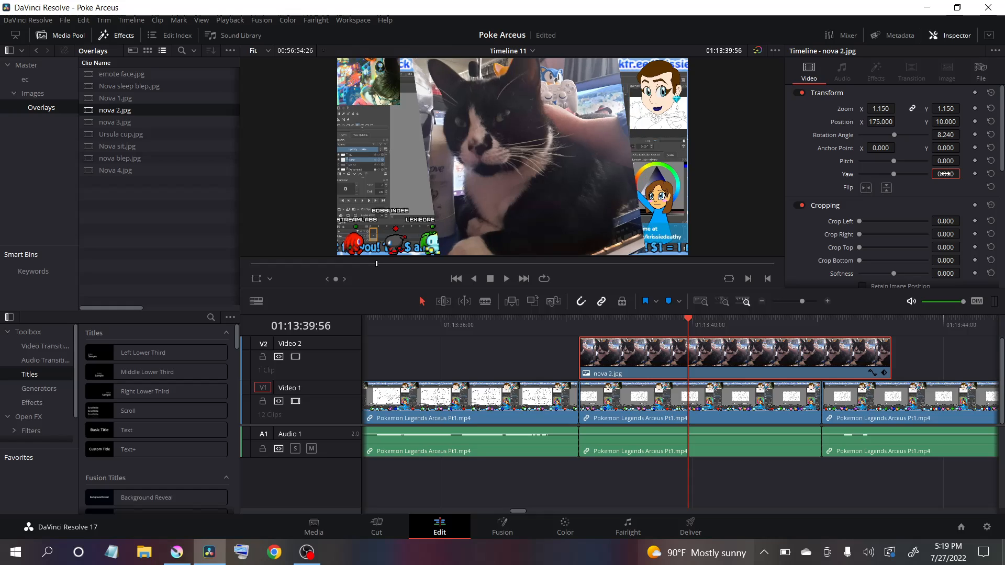
Try flipping the overlay horizontally and vertically, reversing each flip, and test its left crop.
left_click(866, 187)
left_click(867, 188)
left_click(887, 188)
left_click(887, 188)
mouse_move(858, 223)
left_mouse_down()
mouse_move(868, 223)
mouse_move(856, 224)
left_mouse_up()
left_click_drag(859, 222, 845, 192)
Try raising the overlay's crop softness to about 65 and beyond, and set it back to 0.
scroll(1002, 164, "down", 3)
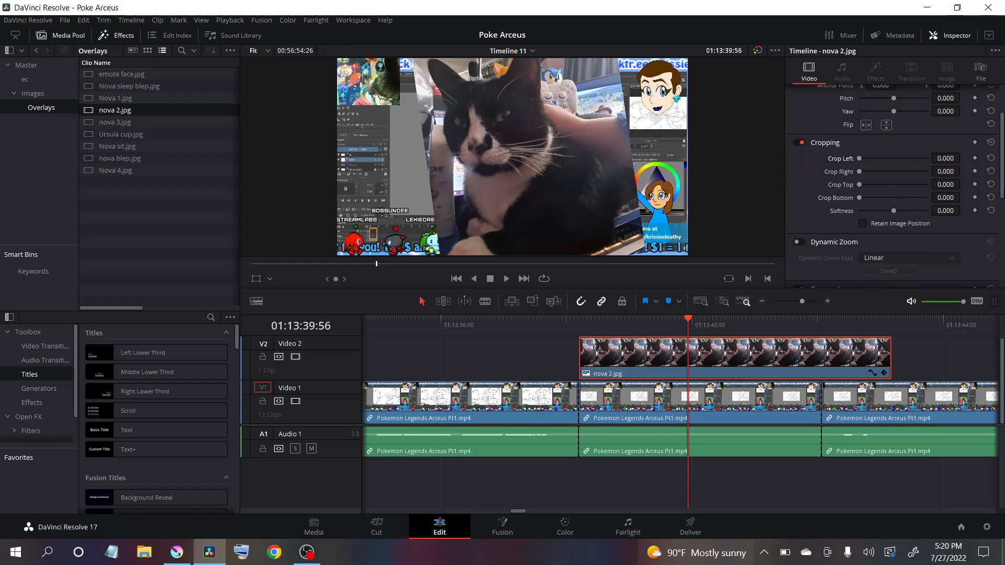
left_click_drag(896, 152, 919, 148)
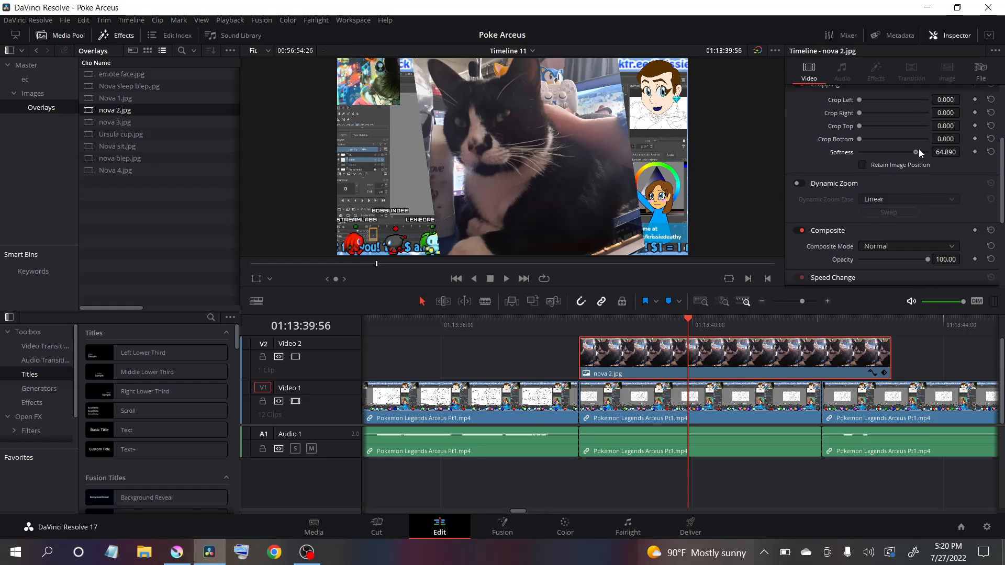
left_click_drag(853, 163, 931, 154)
left_click(946, 152)
type("00.000")
key("Return")
Preview composite modes such as Darken and Linear Dodge on the overlay, keep Normal, and look over the remaining Inspector properties.
scroll(1004, 203, "down", 3)
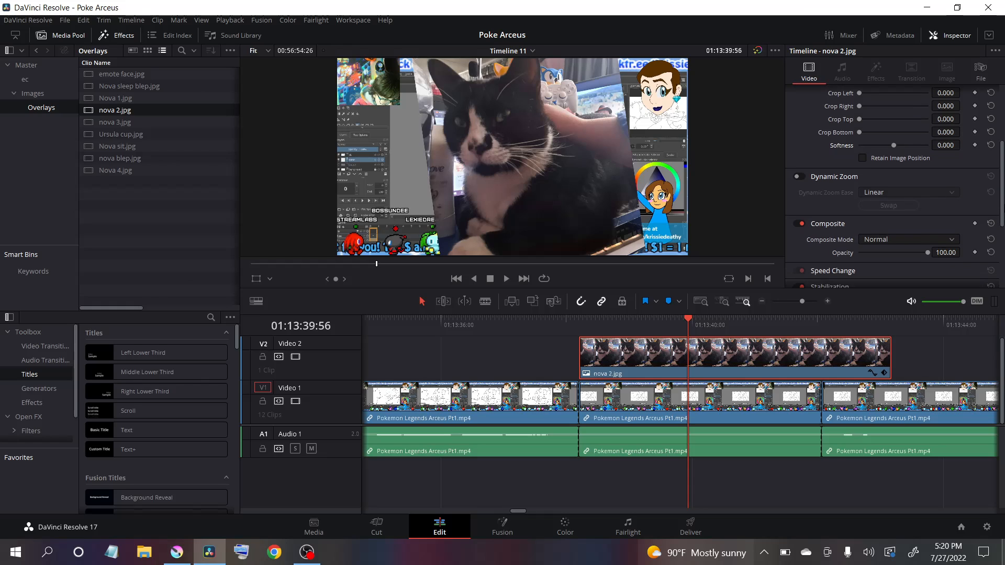
left_click(884, 173)
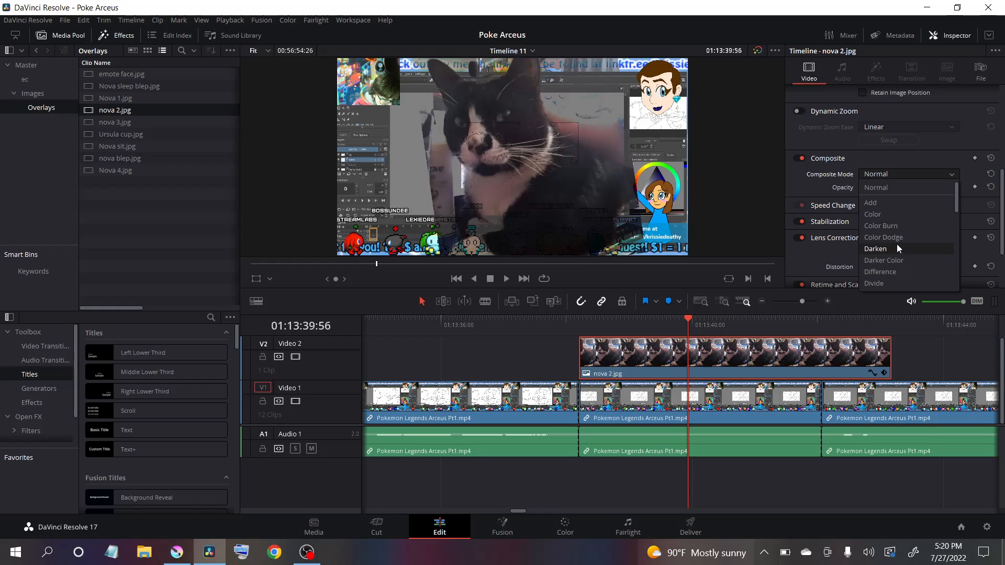
scroll(891, 287, "down", 4)
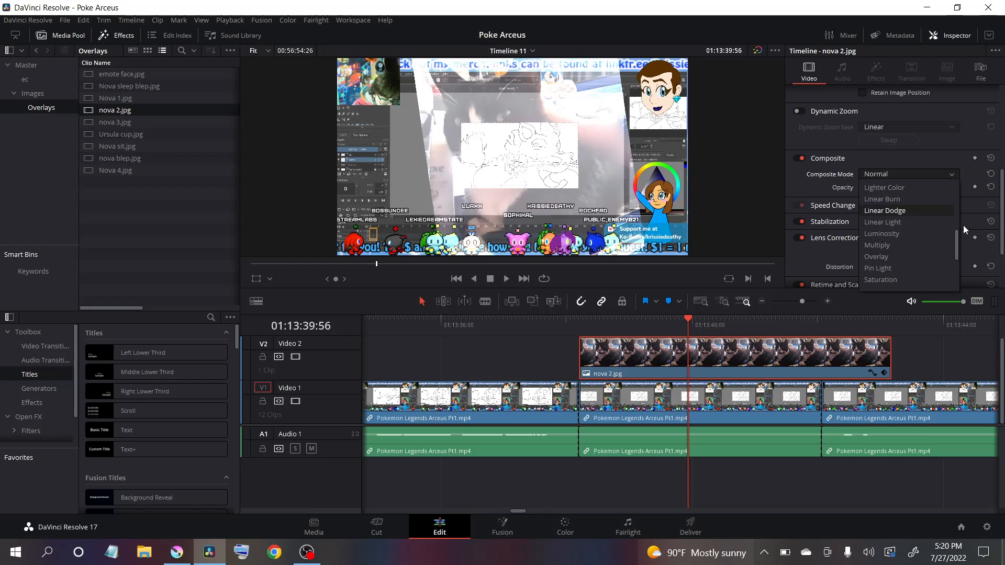
left_click_drag(956, 242, 950, 193)
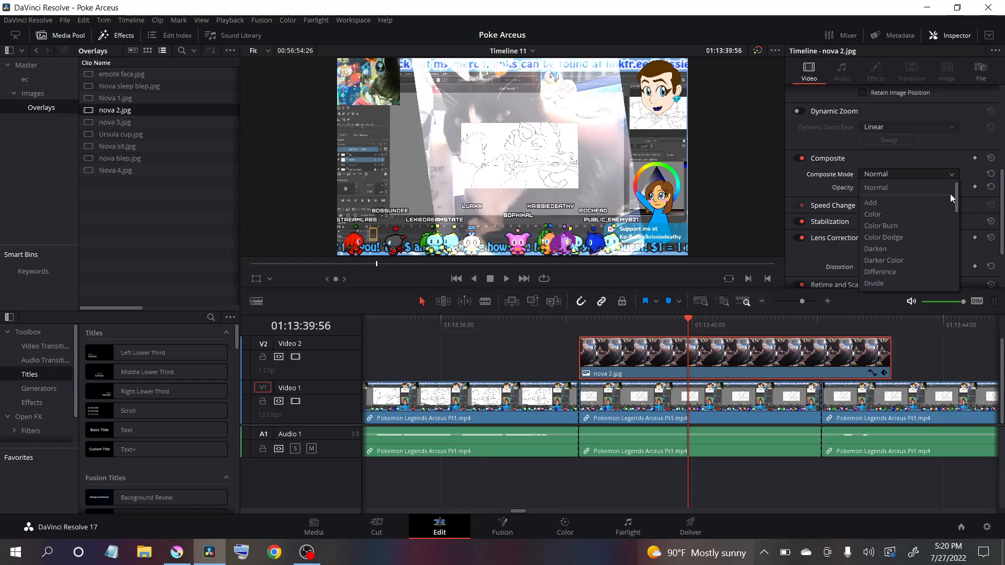
left_click(895, 187)
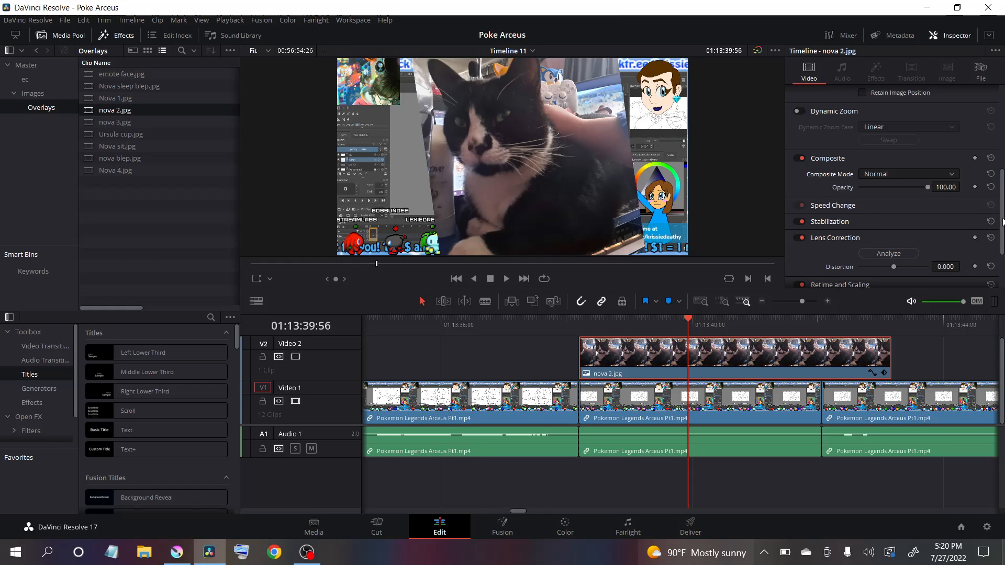
scroll(1002, 222, "down", 3)
left_click_drag(1004, 257, 997, 129)
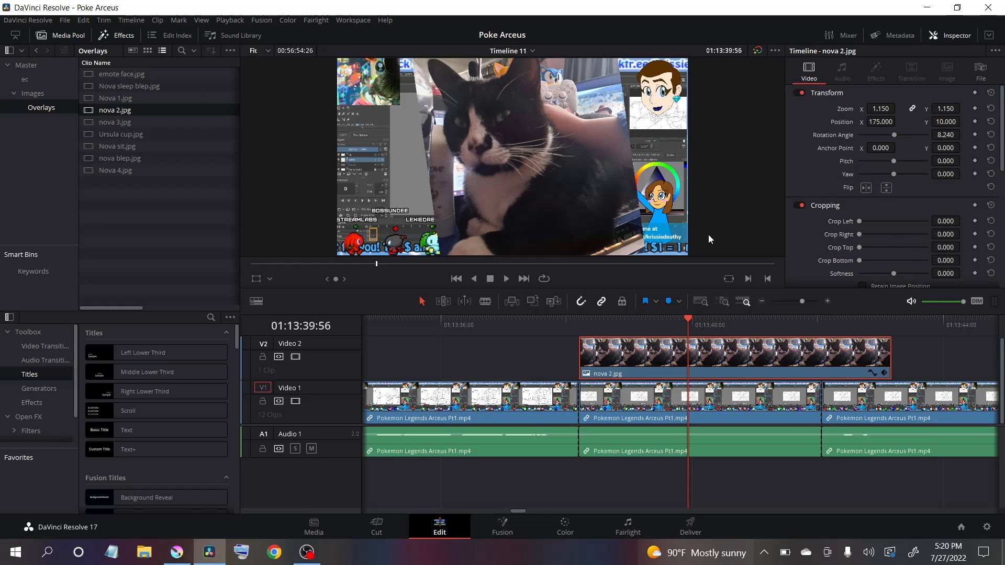
At the overlay's start, 01:13:38:12, set its zoom to 0.450 and rotation angle to 0, and keyframe all transform properties.
left_click(585, 321)
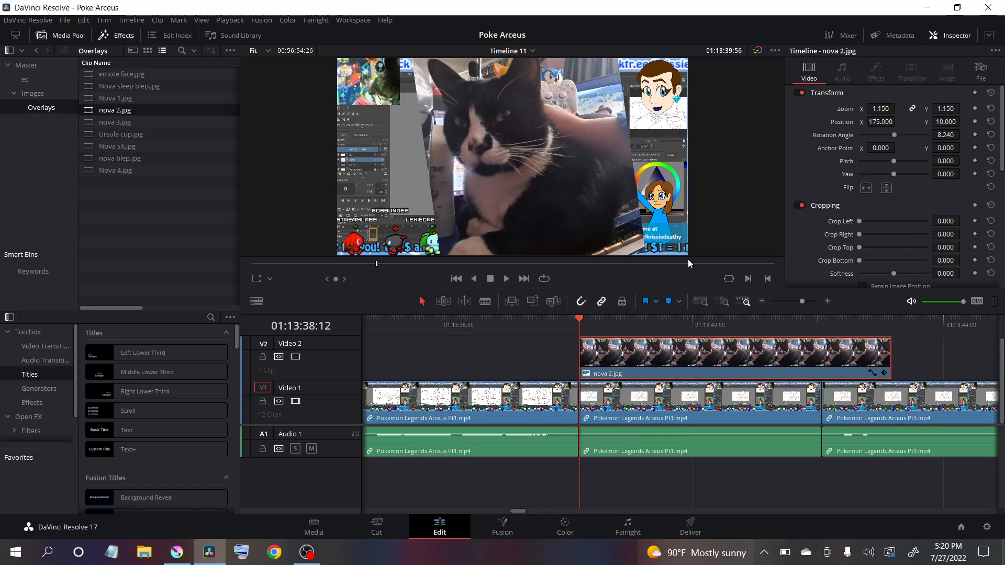
left_click_drag(881, 109, 844, 109)
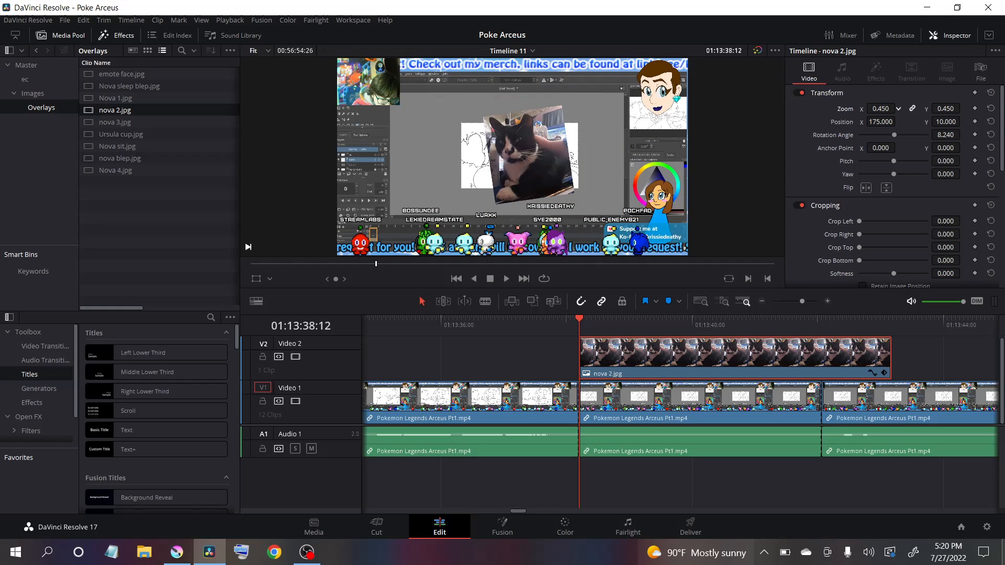
left_click(942, 135)
type("0")
key("Return")
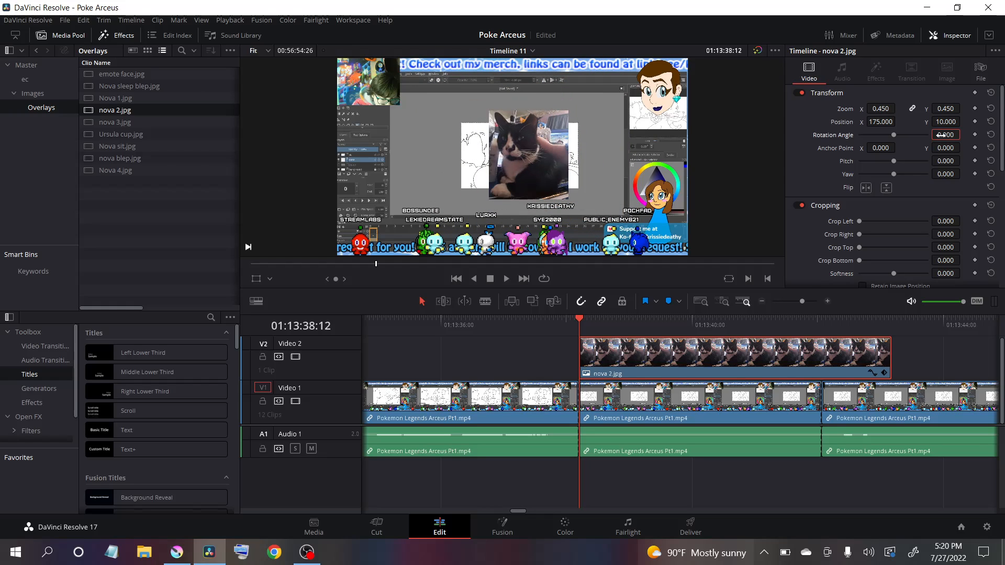
left_click(975, 109)
left_click(975, 93)
At 01:13:38:49, animate the overlay to zoom 1.390 and position X 766.
left_click(605, 324)
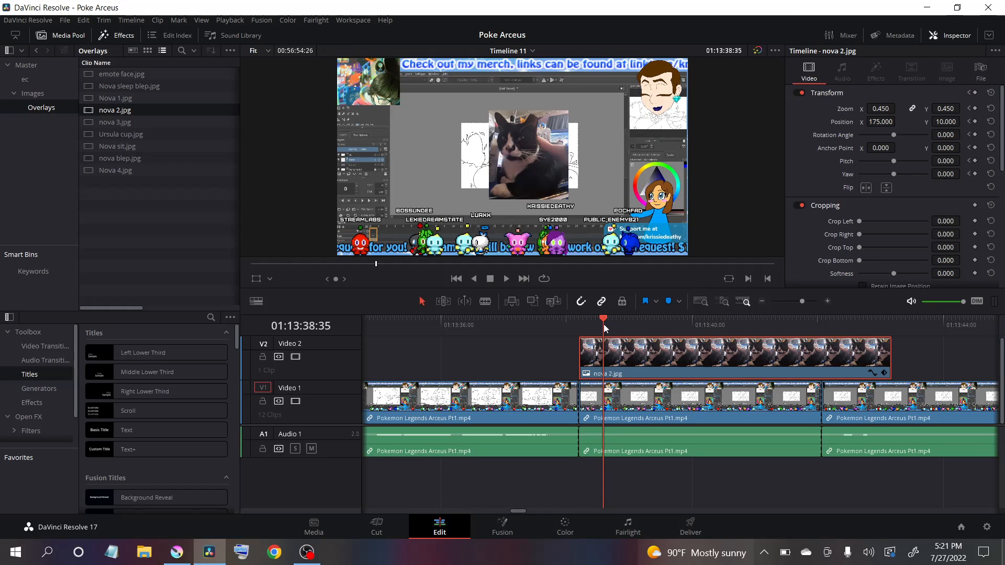
left_click(616, 325)
left_click_drag(616, 324, 618, 324)
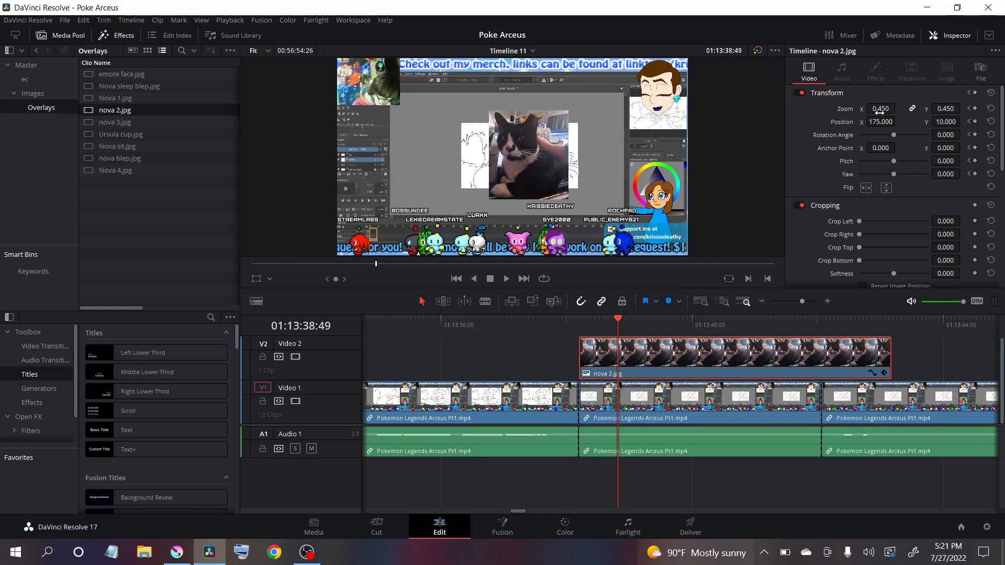
left_click_drag(881, 108, 907, 122)
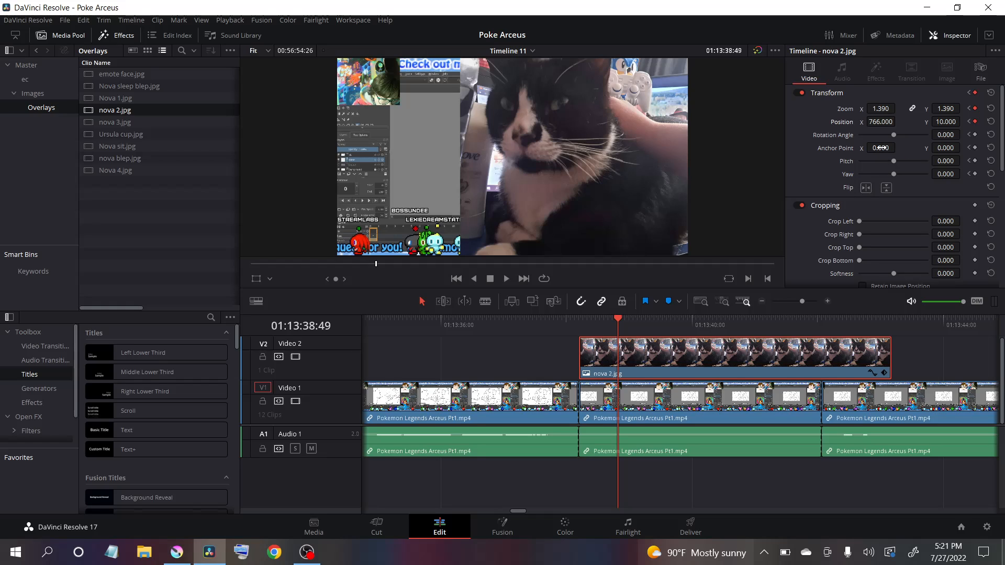
Try an anchor point X of 5 and return it to 0, and keyframe the overlay's rotation angle at about 63.
left_click_drag(894, 147, 899, 148)
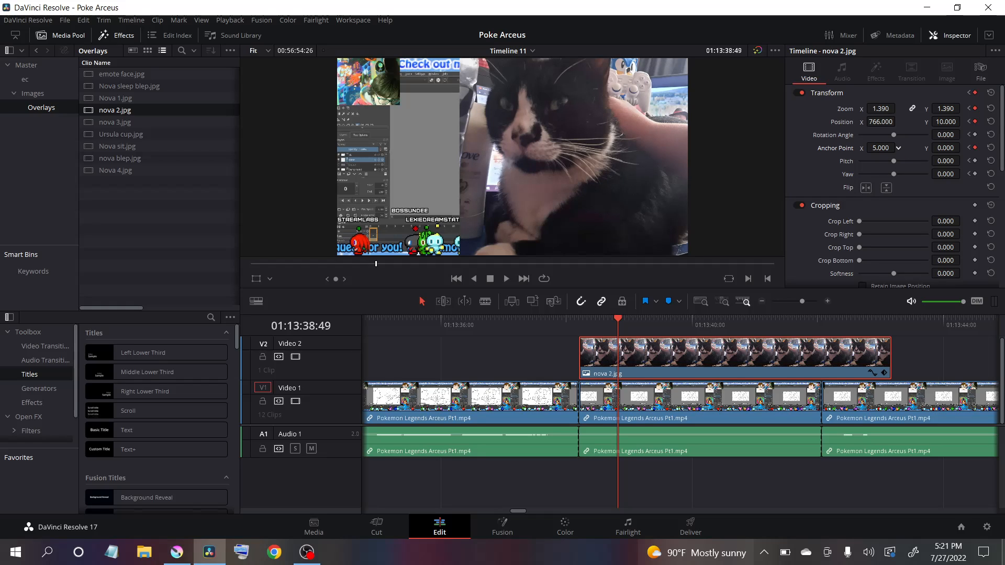
left_click(882, 148)
type("0")
key("Return")
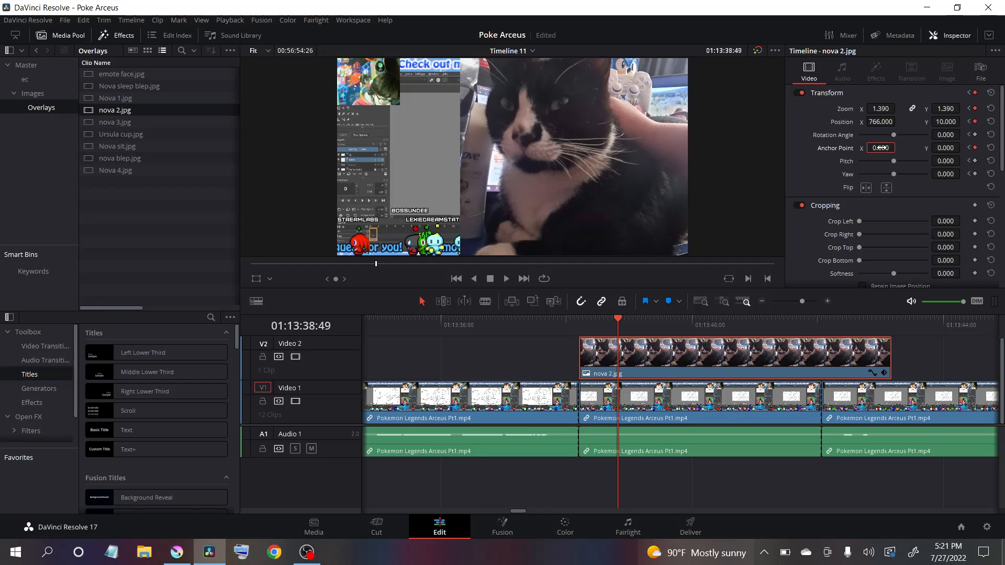
left_click_drag(896, 133, 900, 134)
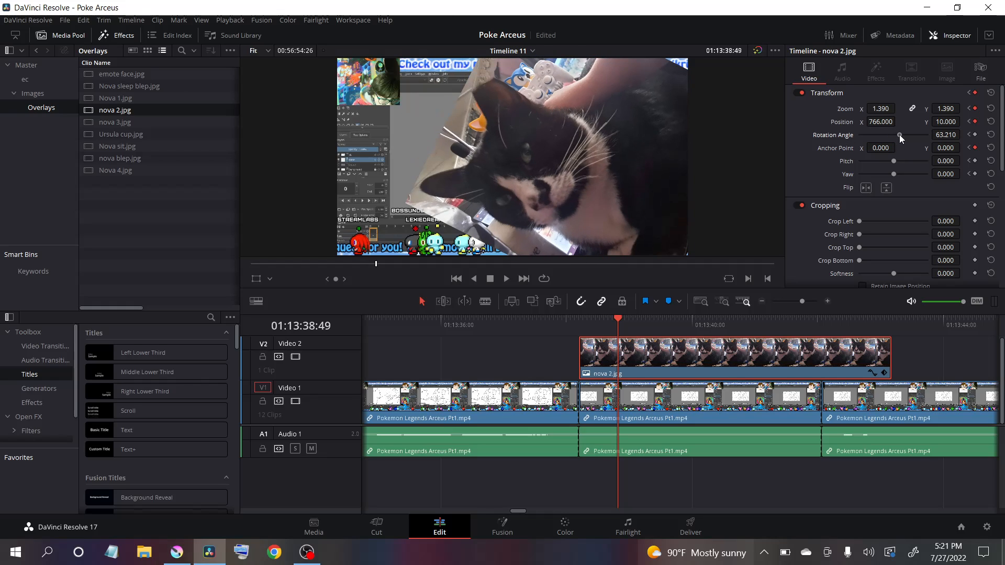
At 01:13:41:25, animate the overlay to rotation angle 360 and zoom 0.860.
left_click_drag(753, 322, 781, 321)
left_click_drag(897, 136, 933, 137)
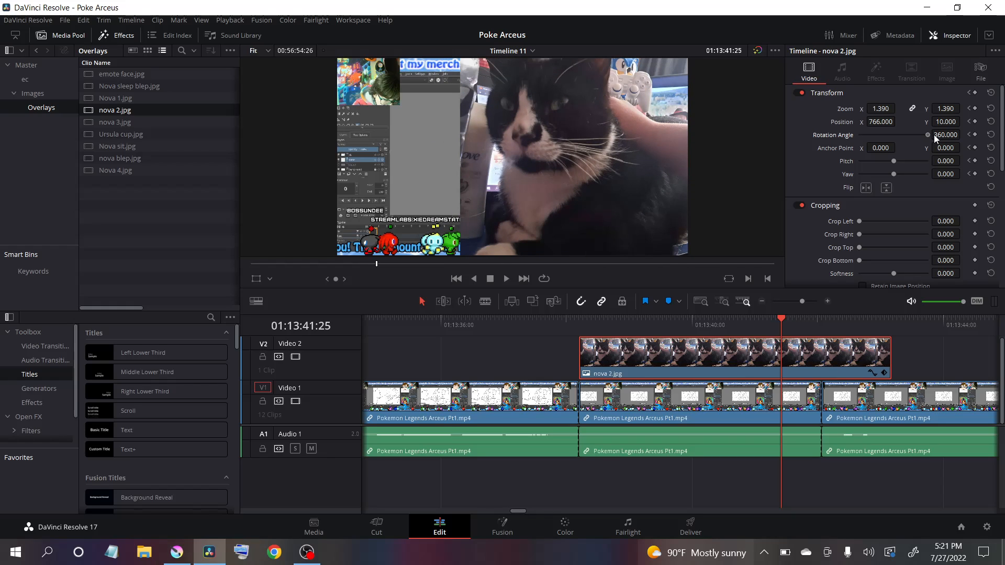
left_click_drag(880, 107, 635, 235)
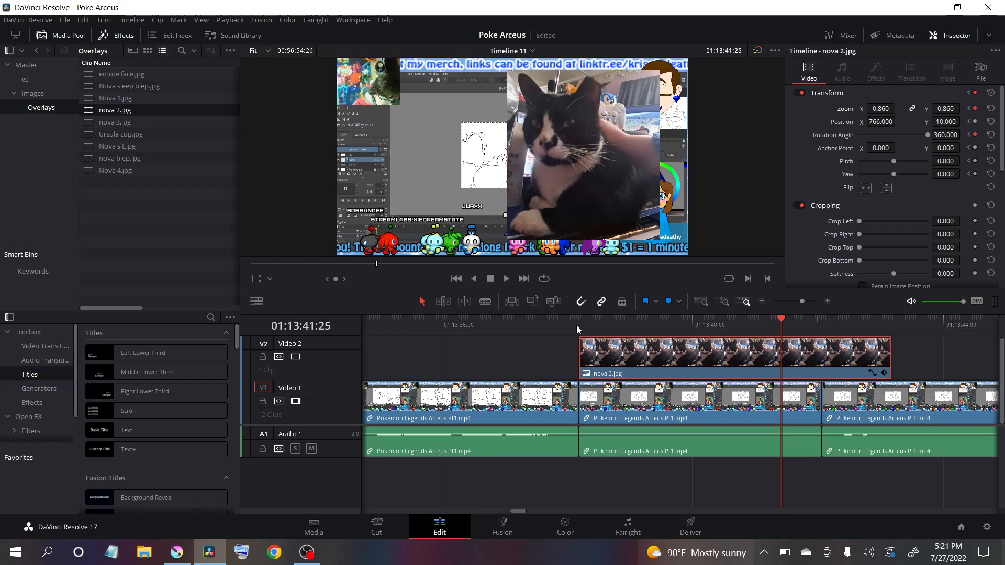
Play the overlay animation from 01:13:38:12, stop playback past its end, and scrub through its beginning.
left_click(578, 329)
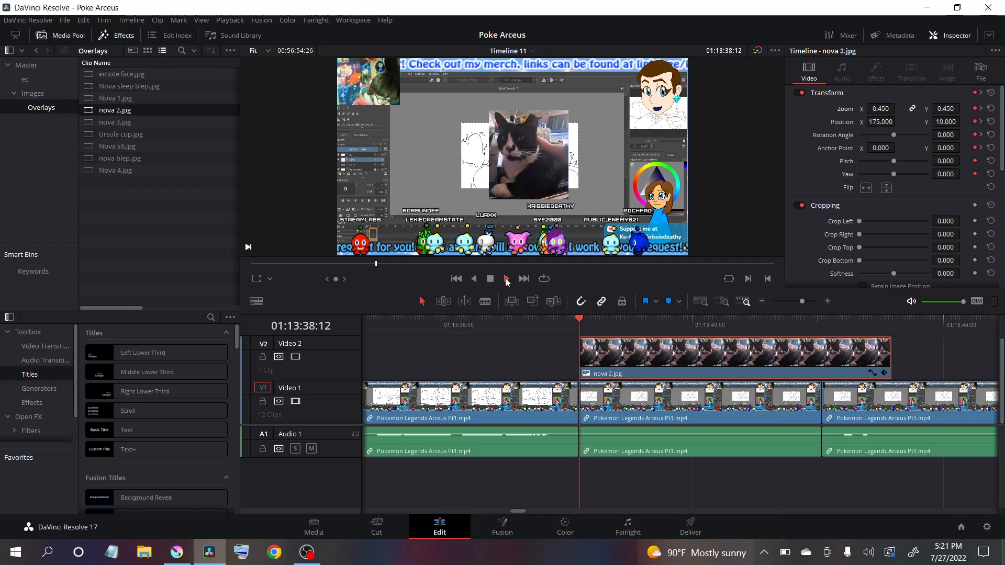
left_click(507, 279)
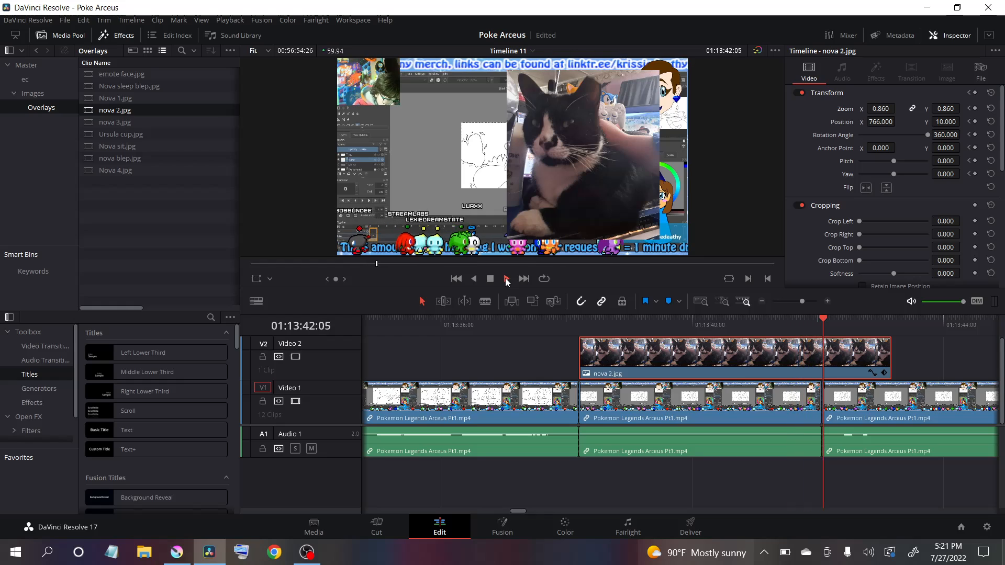
left_click(490, 278)
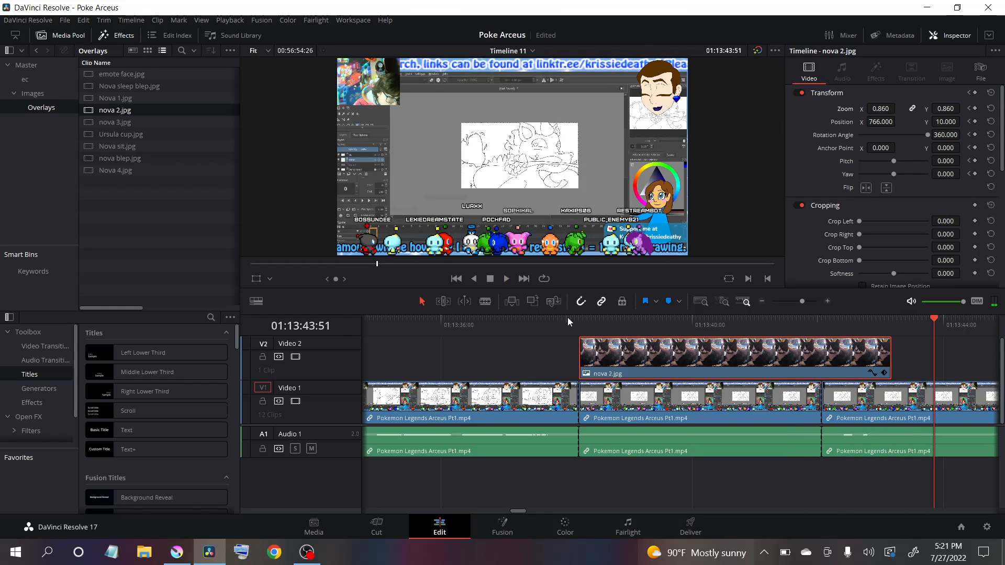
left_click(588, 316)
left_click(602, 317)
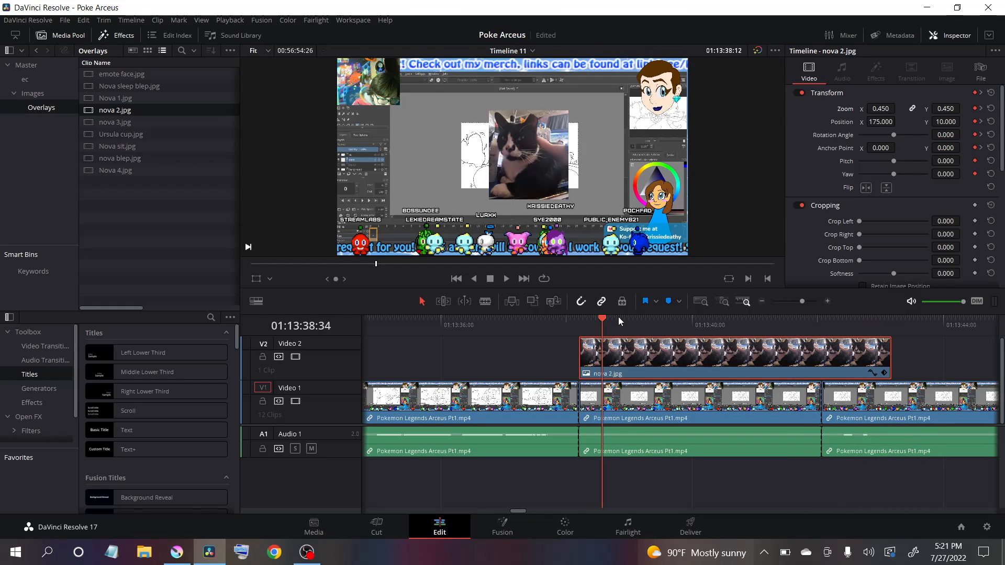
Return the playhead to 01:13:38:12 and delete the nova 2.jpg overlay from Video 2.
left_click_drag(618, 318, 580, 347)
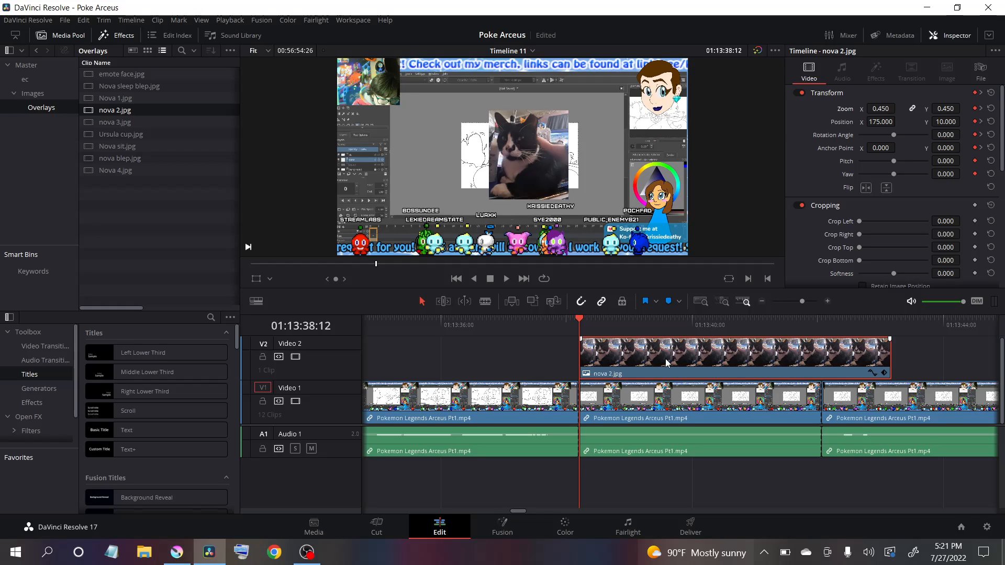
key("Delete")
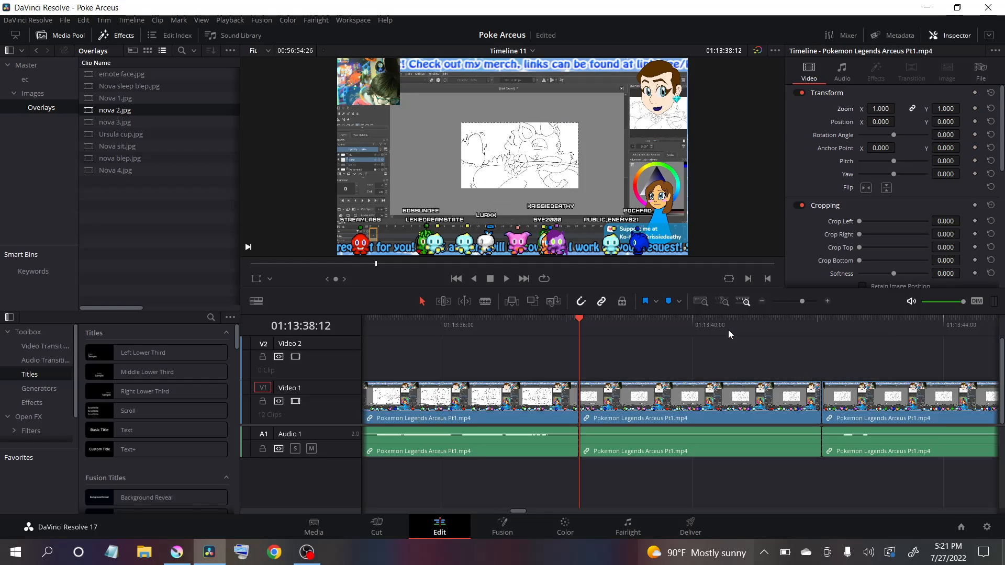
Show the audio Mixer, select the segment starting at 01:13:38:12, and check its Inspector audio properties before returning to the video properties.
left_click(846, 36)
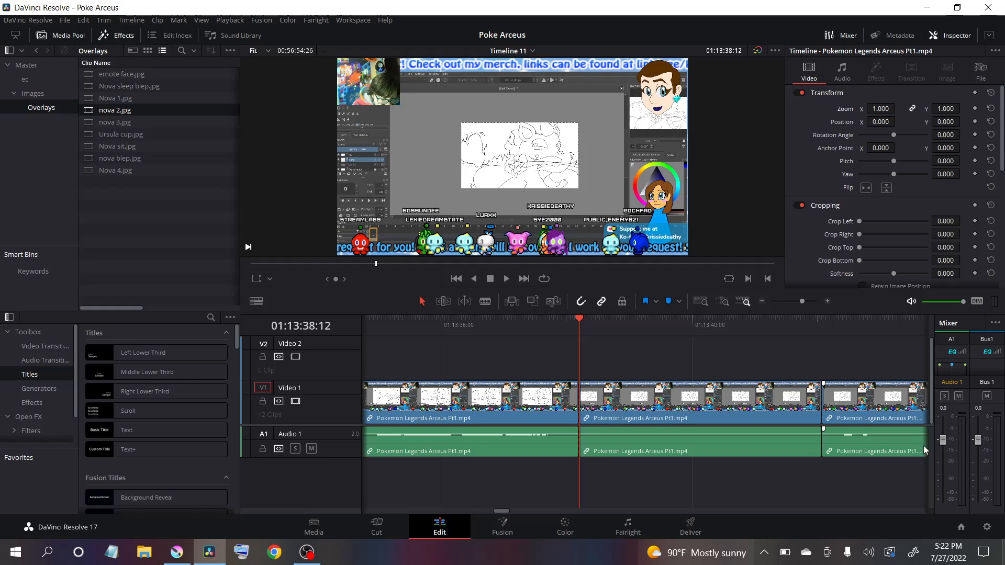
left_click(750, 446)
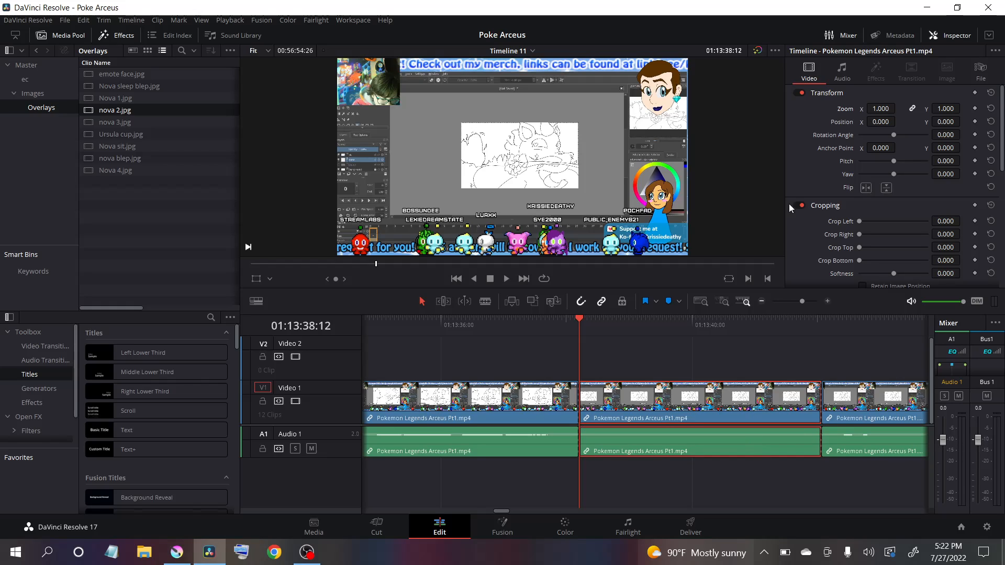
left_click(842, 71)
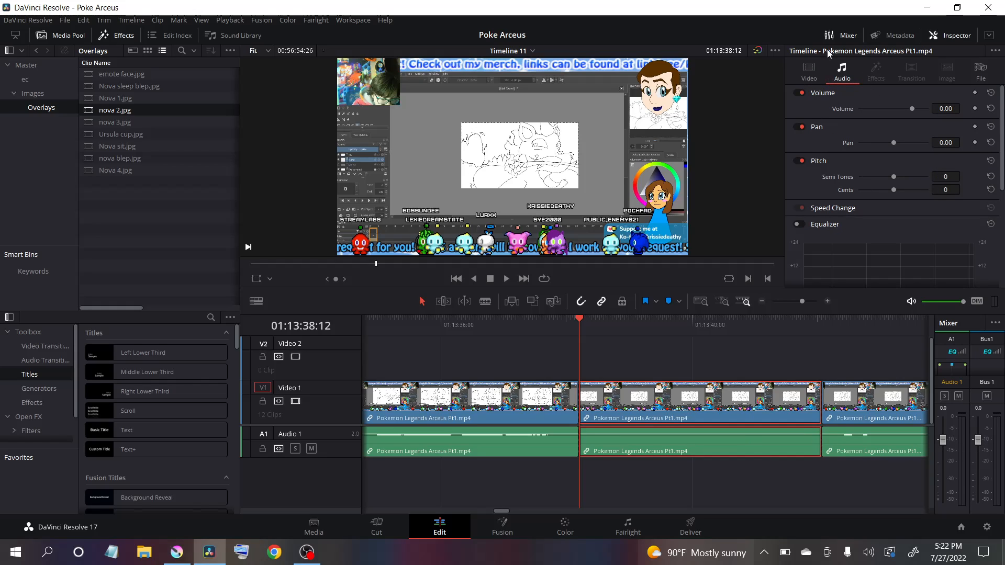
left_click(809, 71)
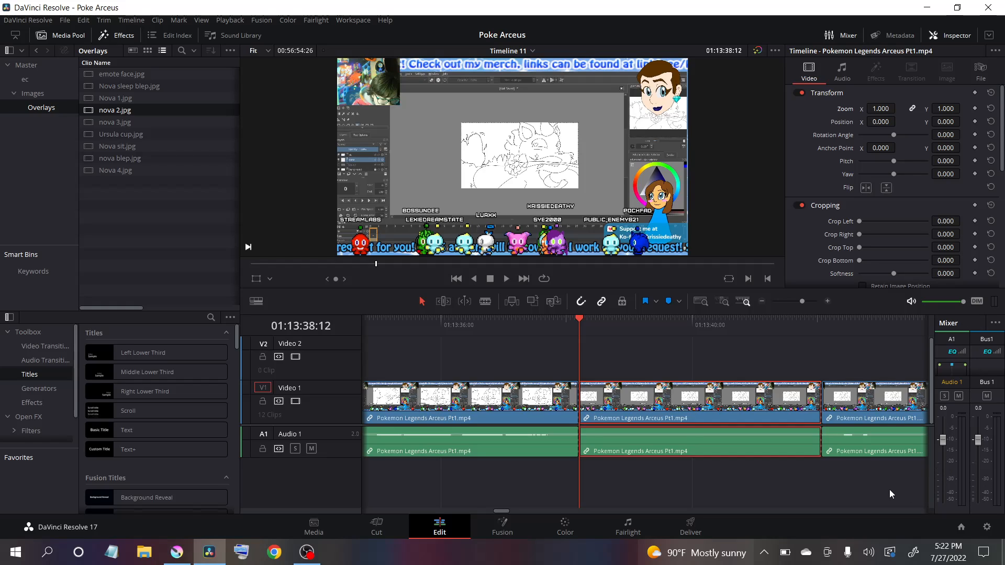
Try small level changes on the Audio 1 fader in the Mixer, return it to 0.0, and deselect the timeline clip.
left_click_drag(943, 441, 945, 442)
left_click_drag(944, 443, 945, 445)
left_click_drag(945, 445, 944, 444)
left_click(820, 381)
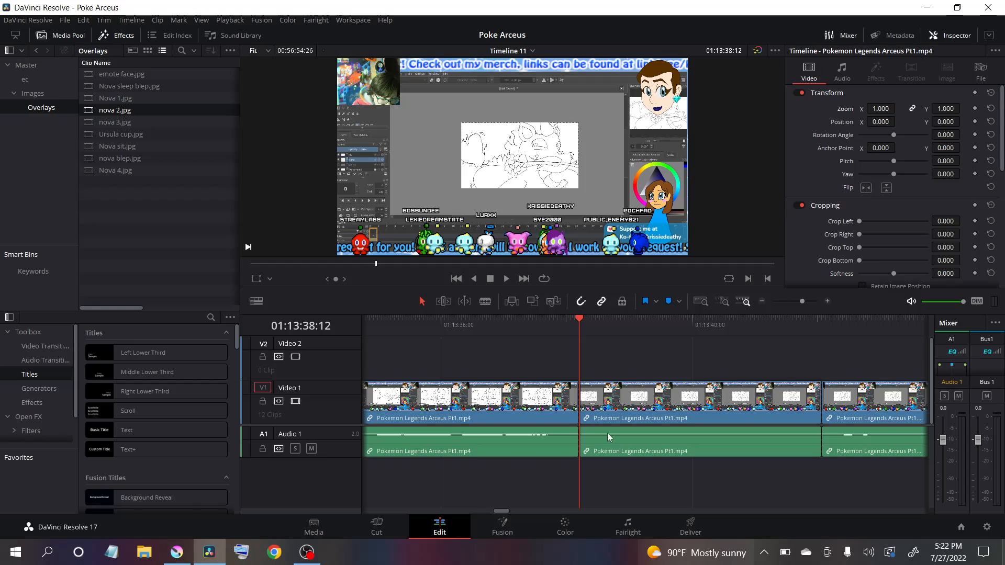
Hide the Mixer, view the Metadata of Pokemon Legends Arceus Pt1.mp4, and bring back the Inspector.
left_click(841, 35)
left_click(914, 35)
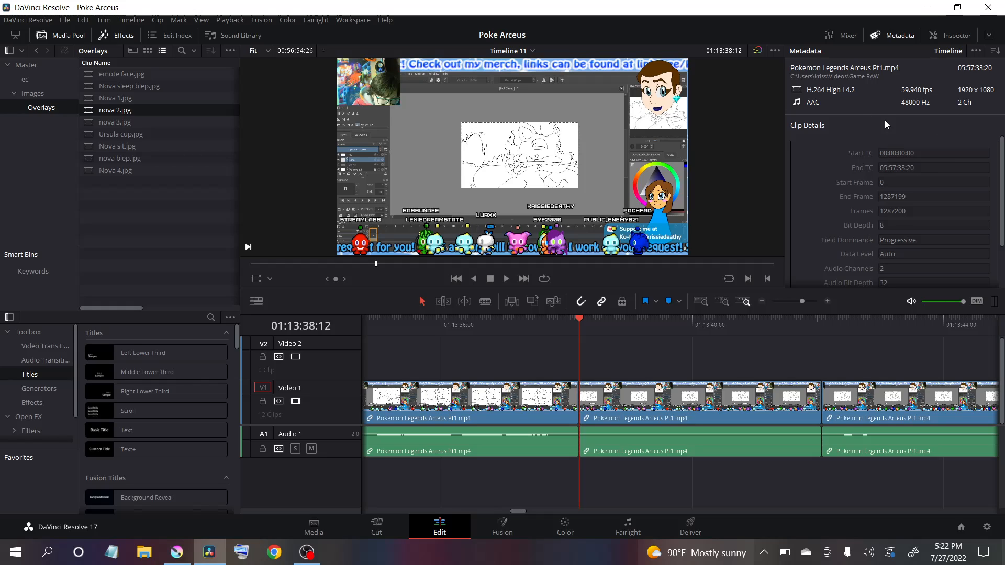
left_click(932, 35)
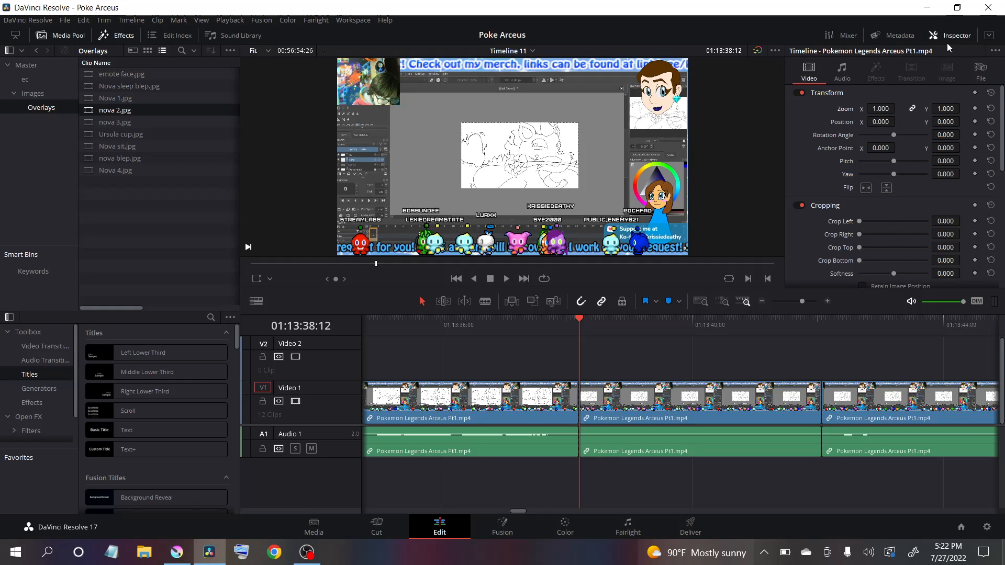
Toggle the Inspector between full height and half height, ending with the half-height layout.
left_click(989, 35)
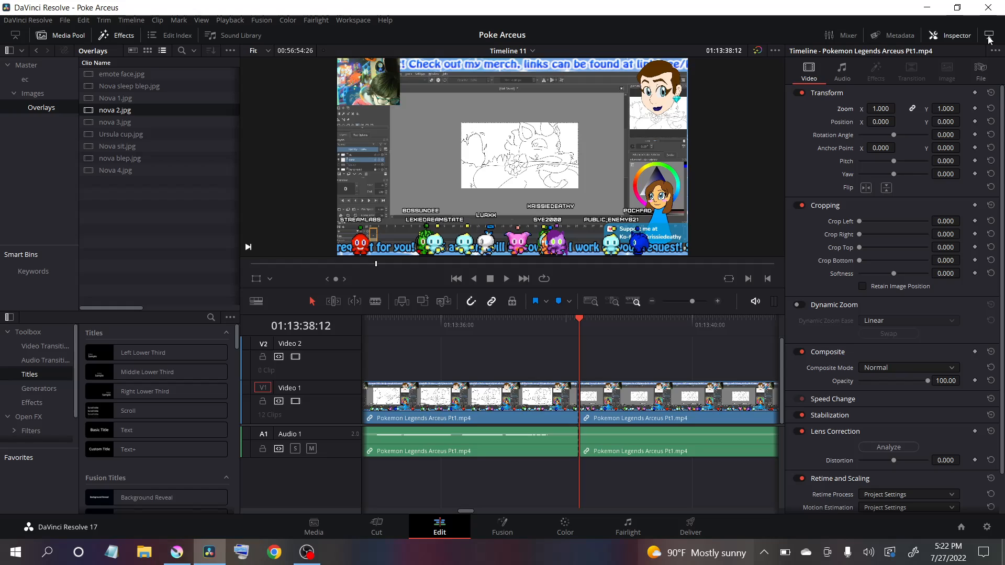
left_click(989, 37)
left_click(989, 37)
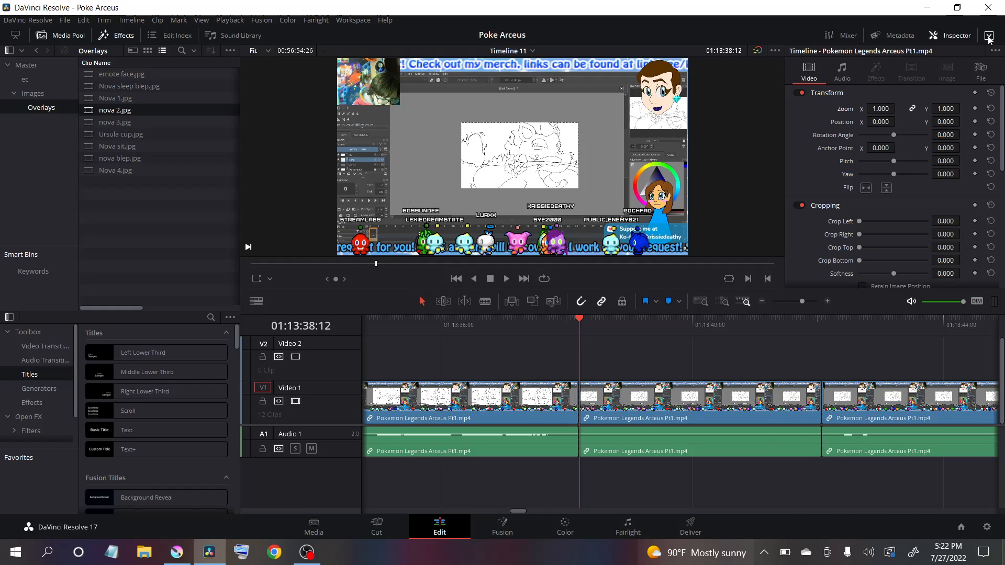
left_click(989, 36)
left_click(989, 36)
left_click(989, 37)
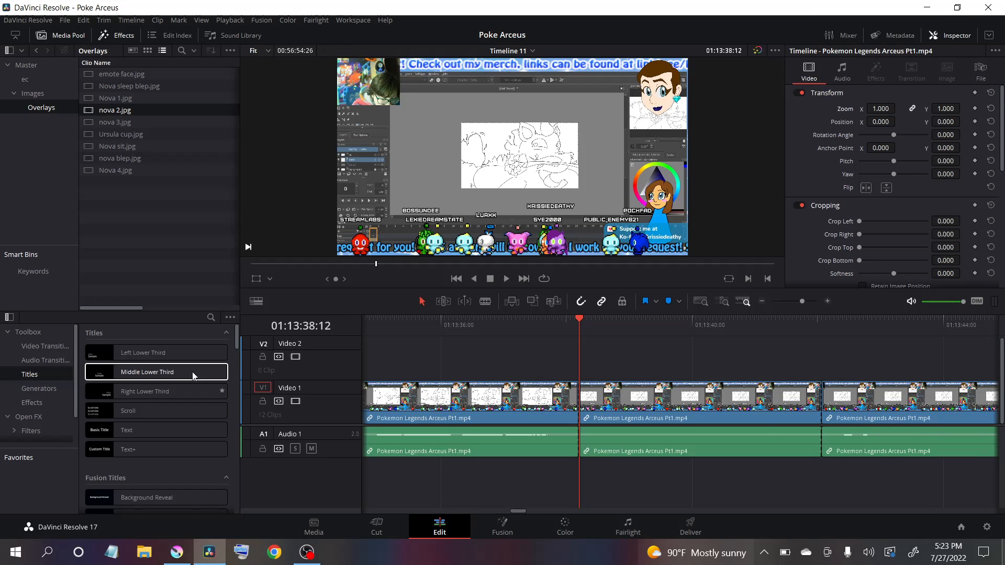
Hide the Effects library and show it again.
left_click(26, 346)
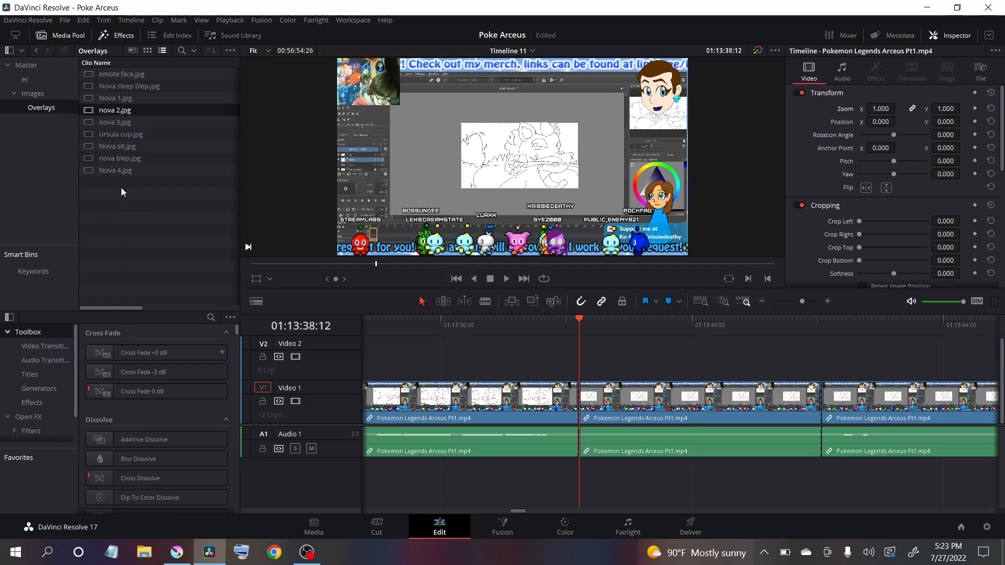
left_click(127, 35)
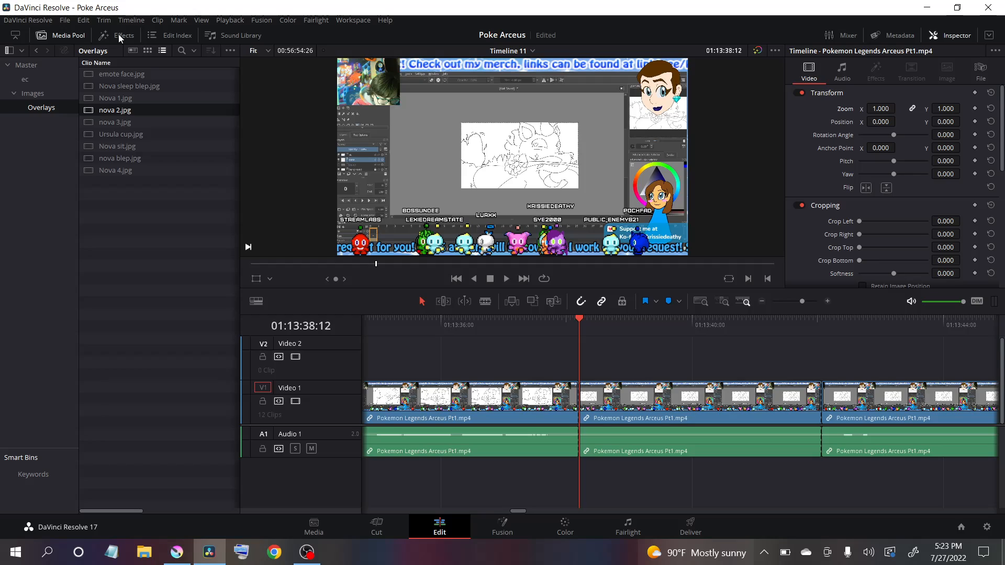
left_click(120, 36)
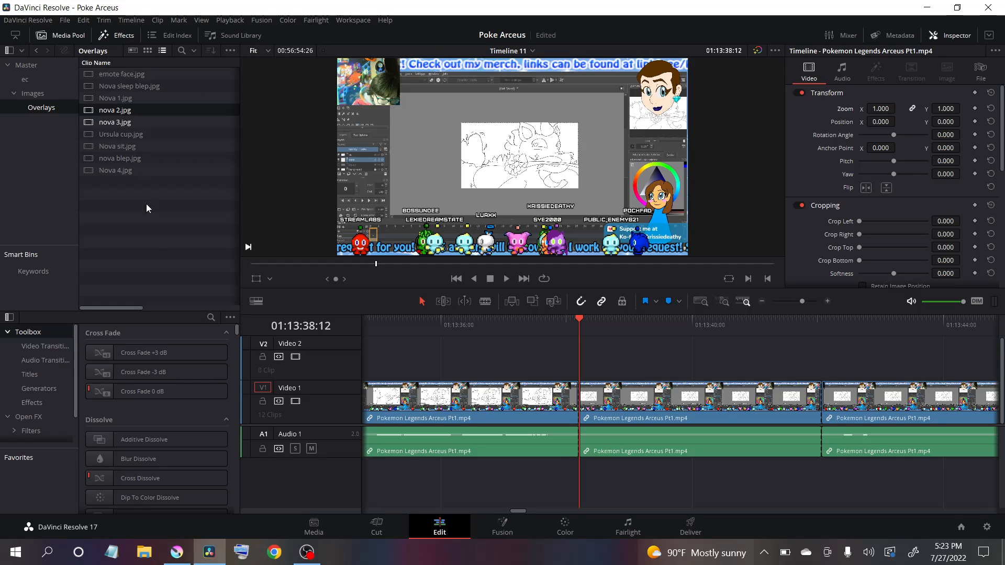
Look through the video transitions, audio transitions, and titles in the Effects library, including the Fusion Titles.
left_click(62, 347)
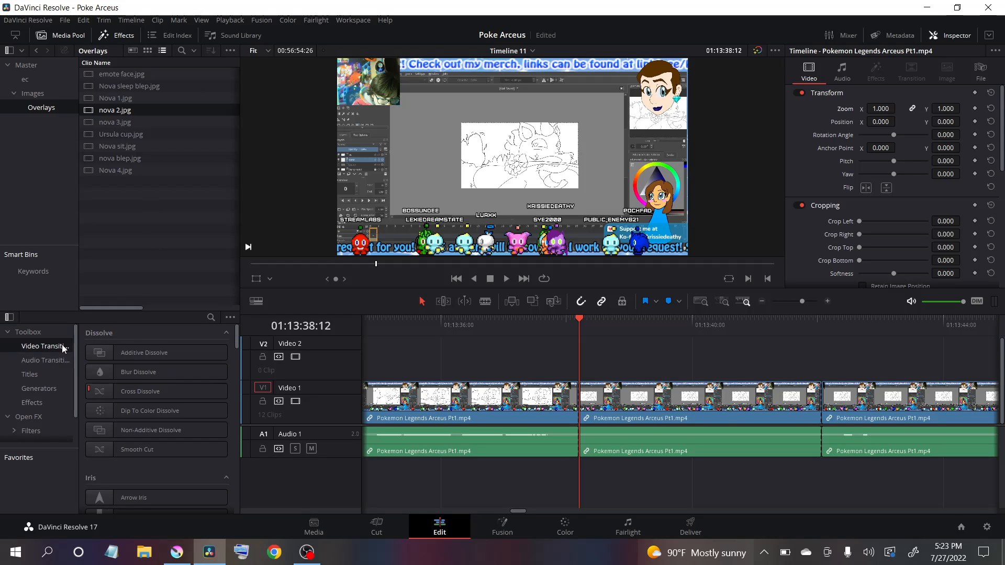
left_click(51, 362)
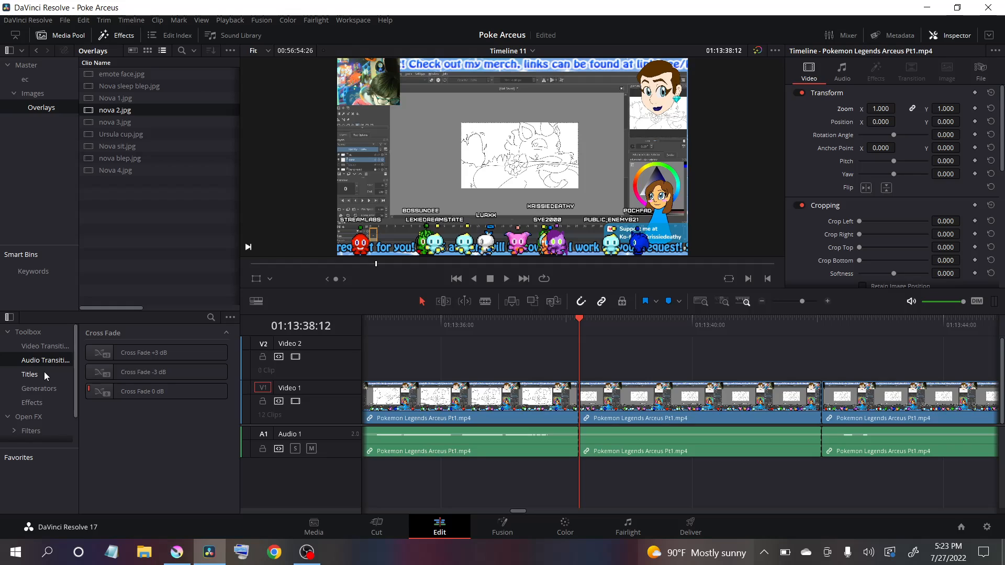
left_click(44, 372)
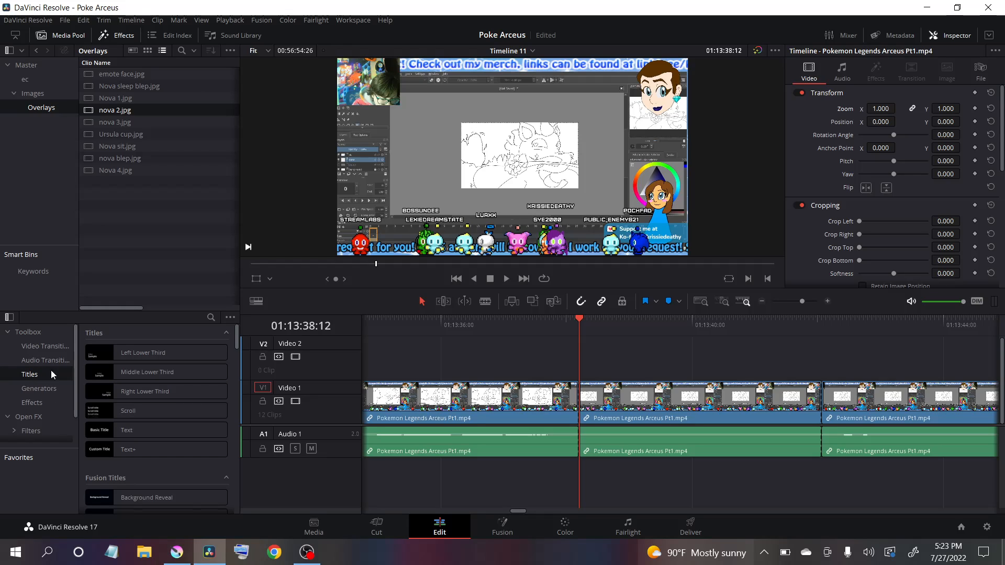
left_click(142, 357)
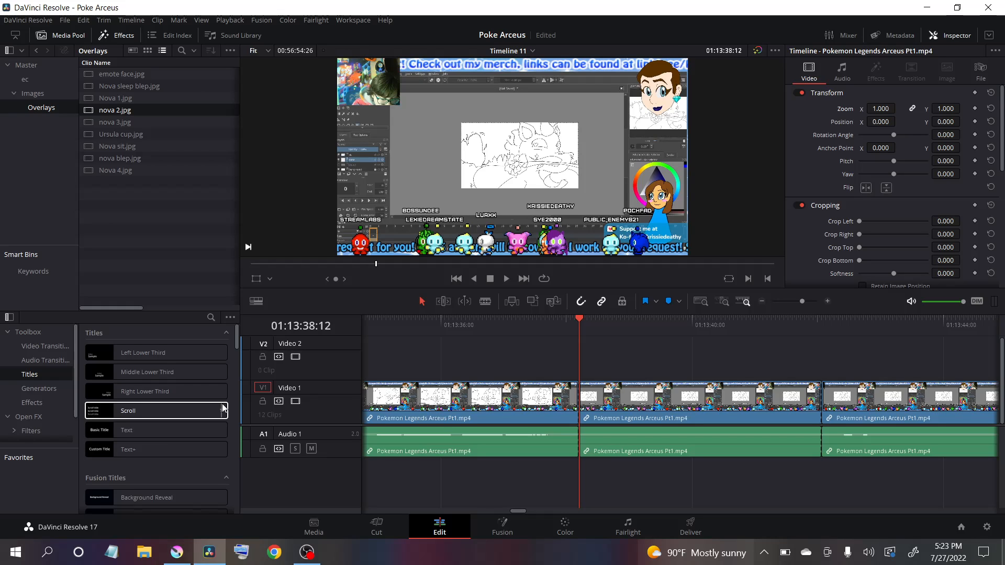
left_click_drag(238, 341, 243, 357)
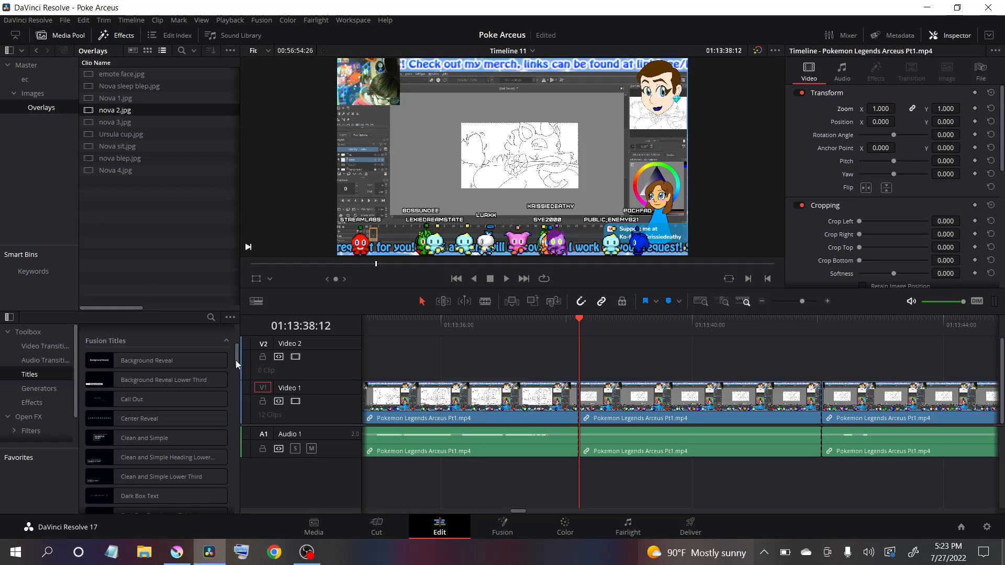
left_click_drag(236, 361, 225, 341)
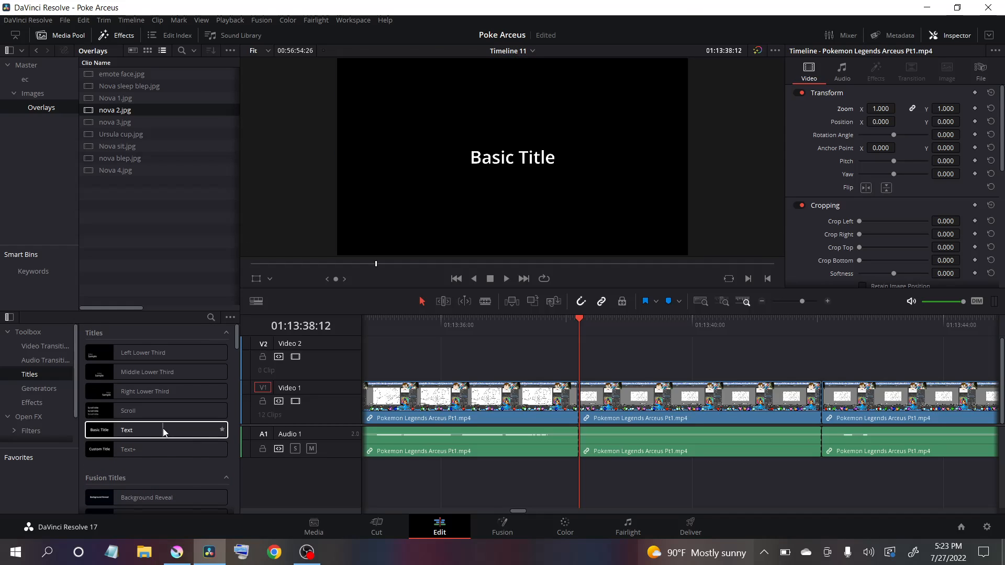
Add a basic Text title to Video 2 at 01:13:38:12, select it, and move the playhead to 01:13:38:45.
left_click_drag(162, 430, 592, 372)
left_click(618, 370)
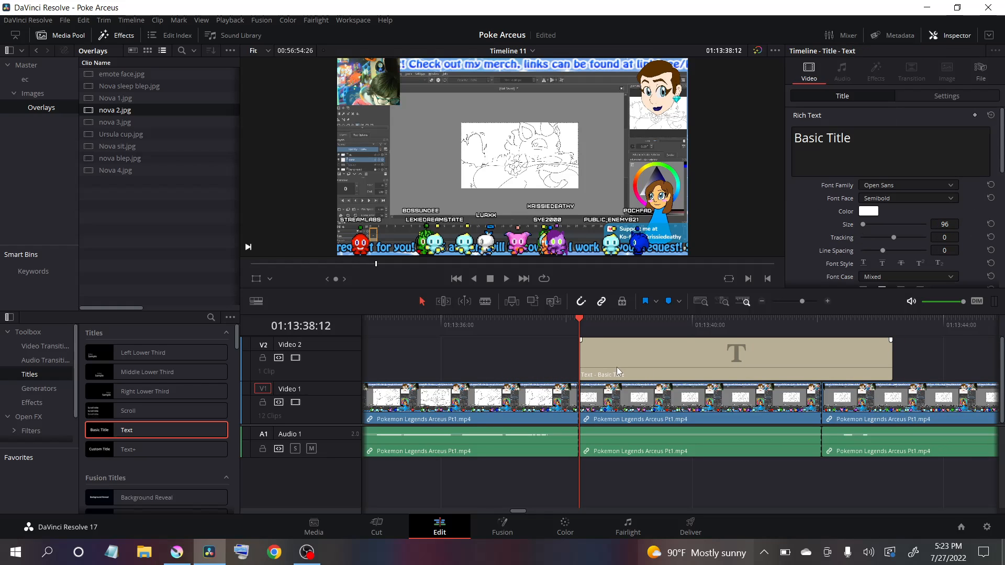
left_click(614, 320)
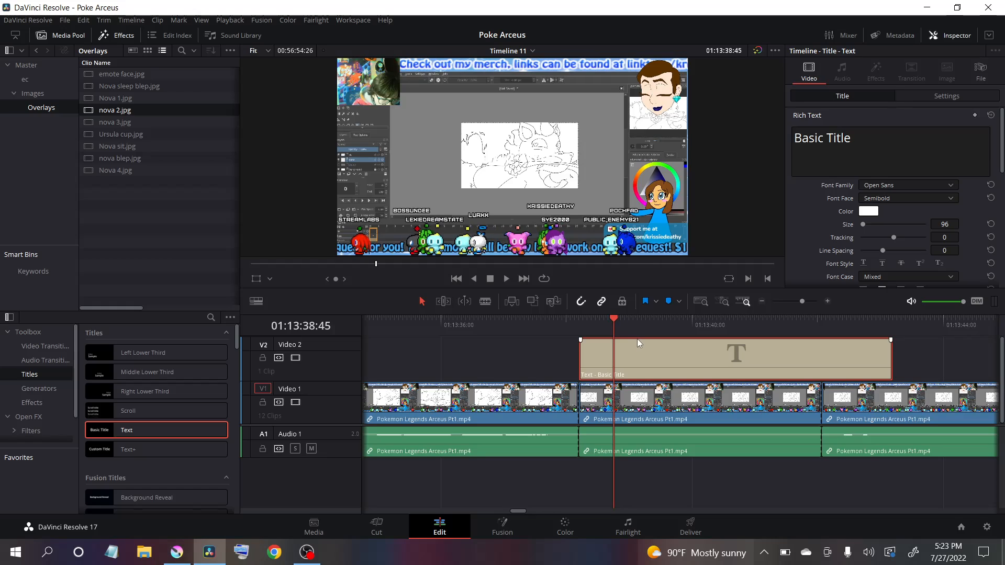
Replace the title's text with "HELLO!" and set its color to blue #1100ff.
triple_click(861, 129)
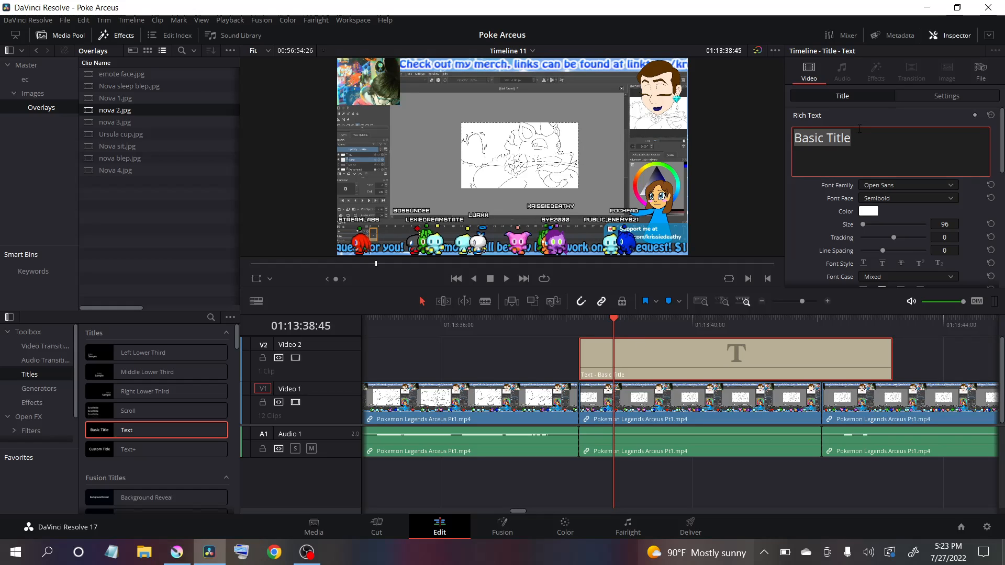
type("HELLO!")
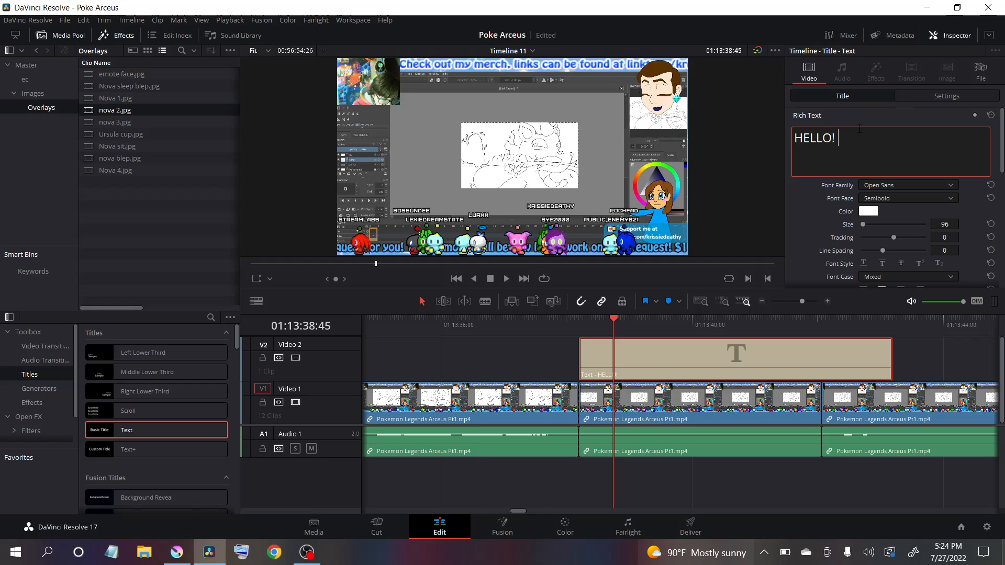
left_click(869, 211)
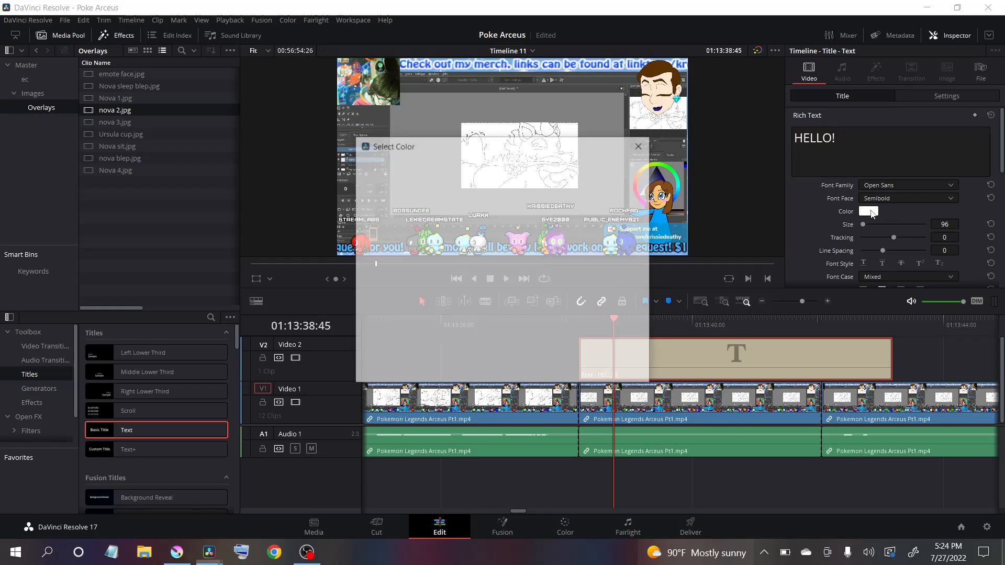
left_click(586, 202)
left_click_drag(587, 202, 523, 159)
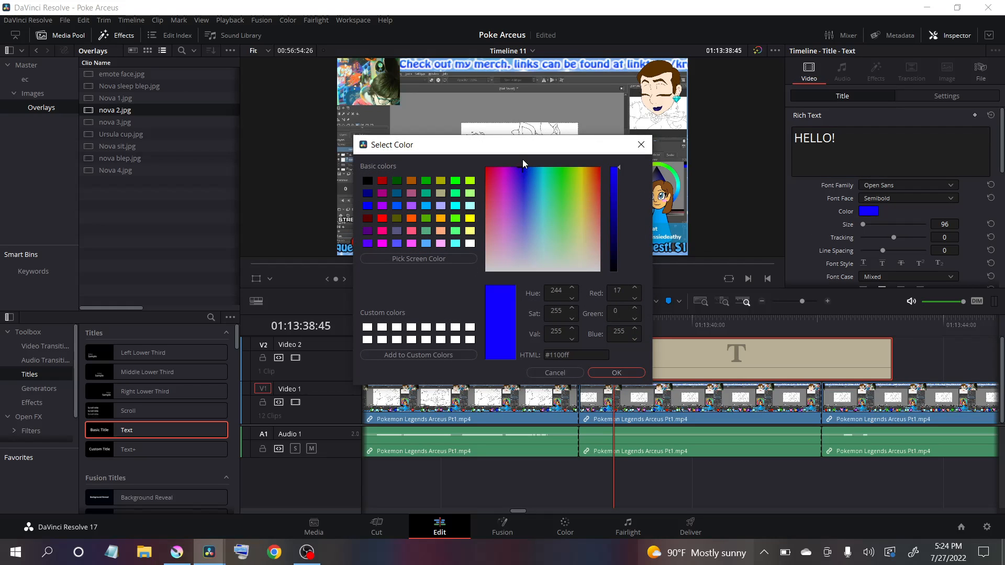
left_click(616, 373)
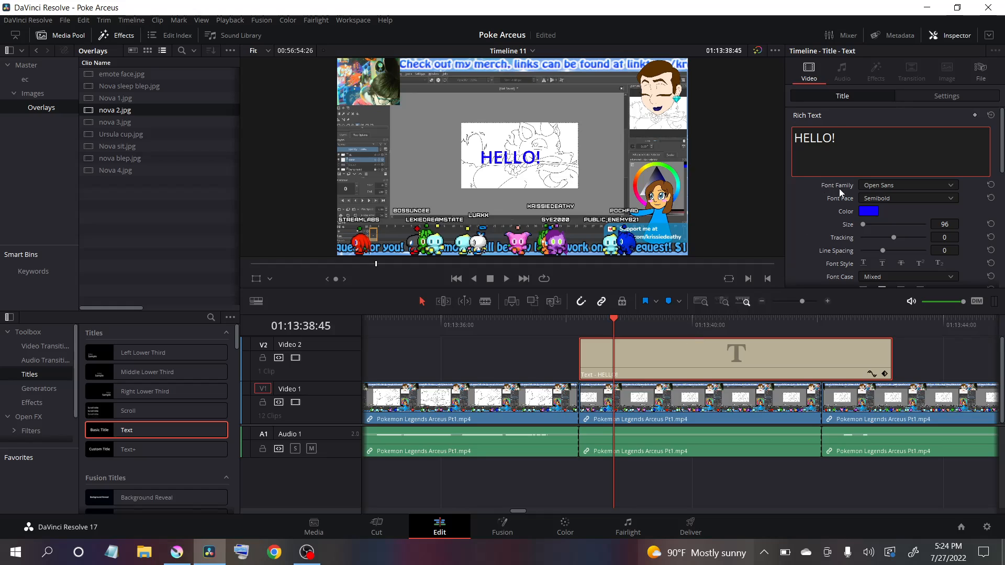
Set the title's font family to NiseSegaSonic.
left_click(894, 181)
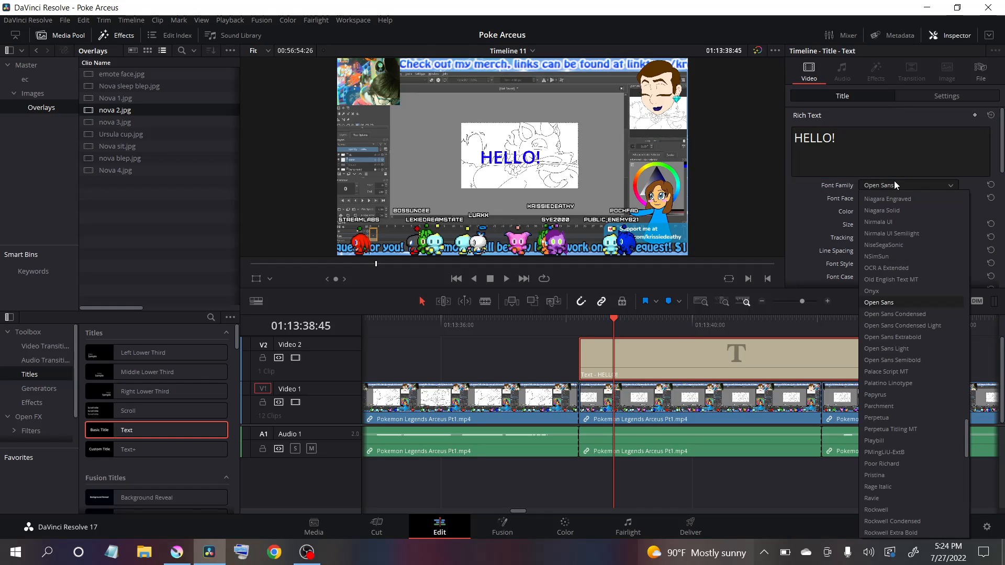
left_click(902, 244)
left_click(960, 168)
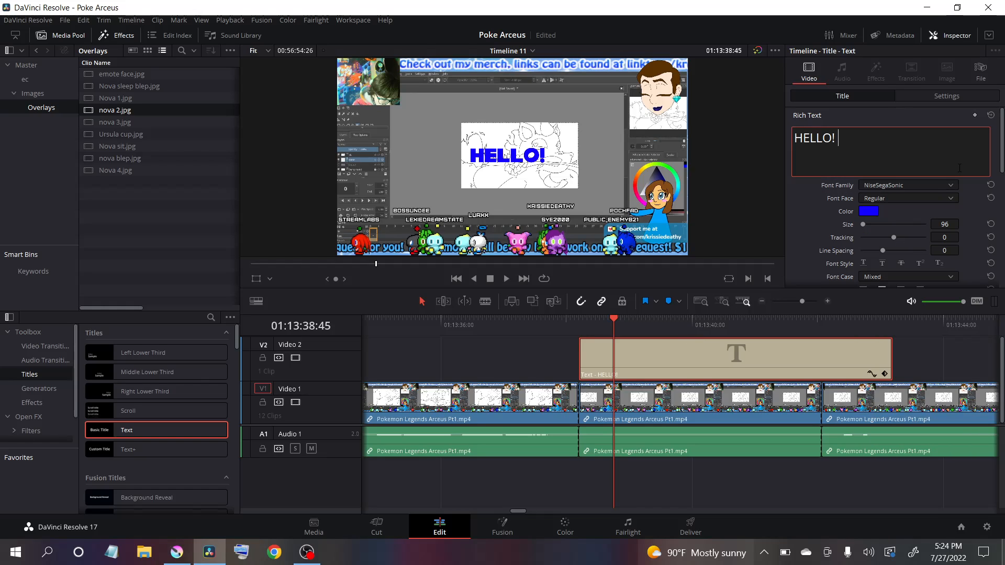
Set the title's size to 201 and its tracking to 2.
left_click_drag(864, 225, 865, 225)
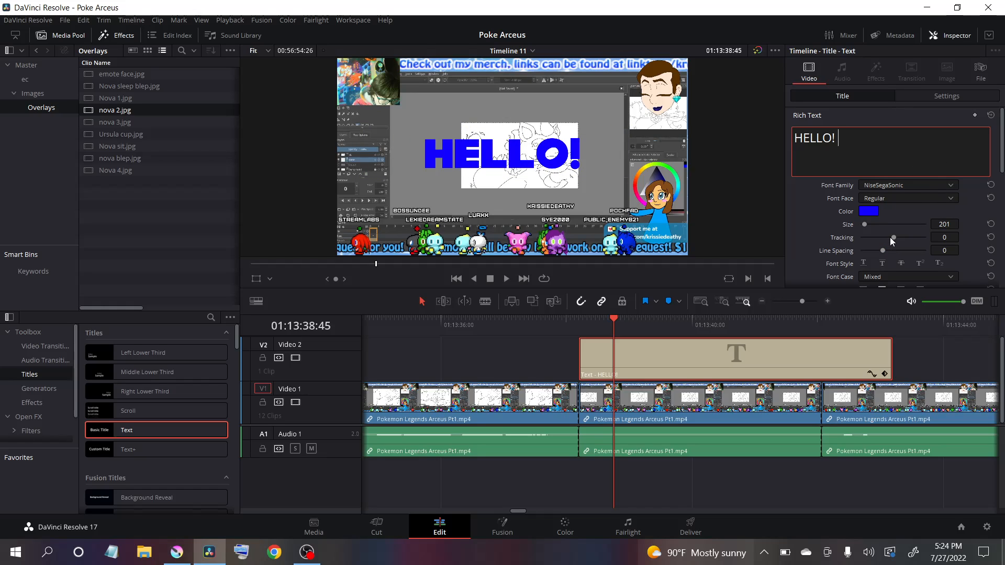
mouse_move(890, 238)
left_mouse_down()
mouse_move(871, 241)
mouse_move(894, 240)
left_mouse_up()
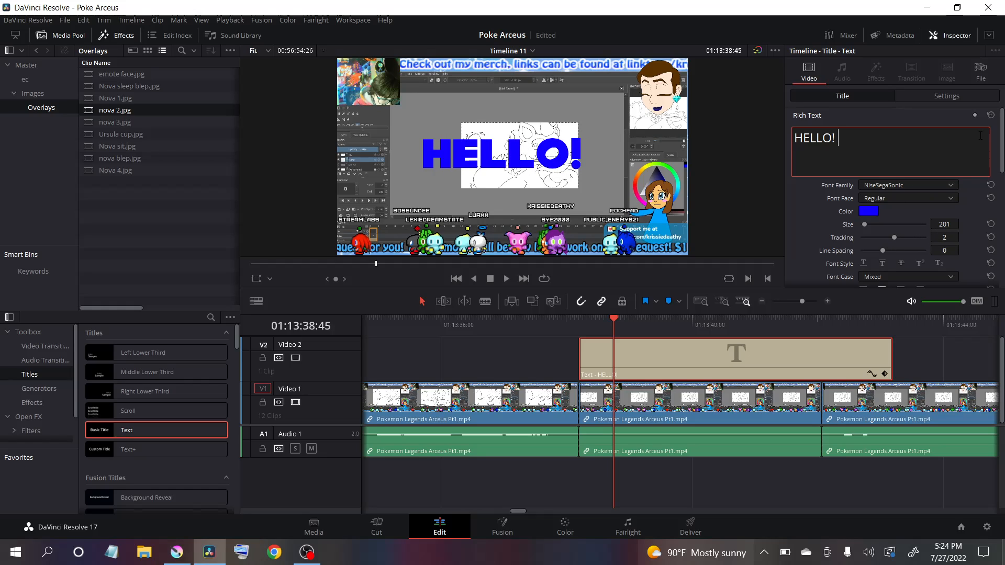
left_click(975, 115)
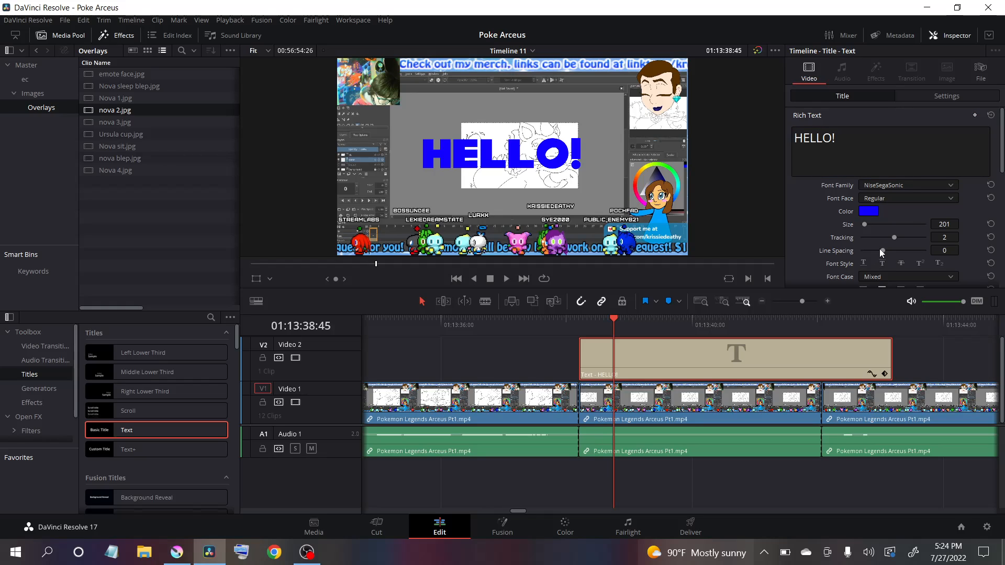
Add a second line reading "I'm" below "HELLO!" and set the title's line spacing to -26.
mouse_move(885, 249)
left_mouse_down()
mouse_move(897, 250)
mouse_move(884, 252)
left_mouse_up()
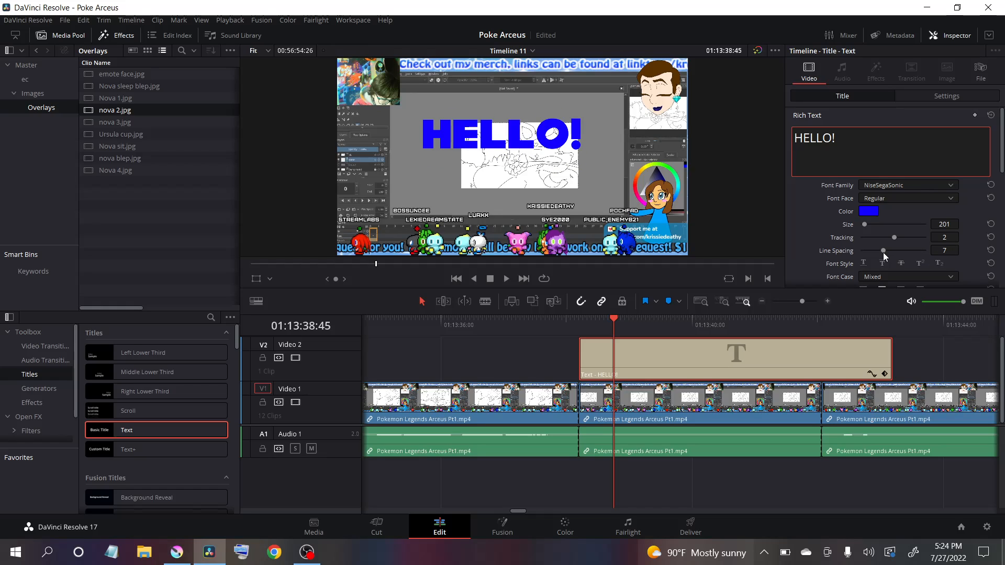
type("I'm")
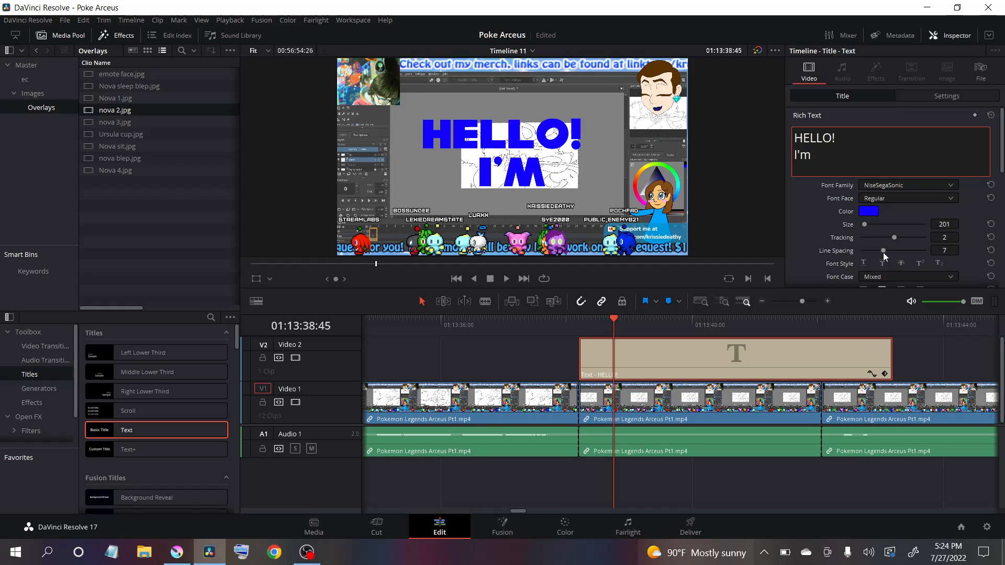
mouse_move(884, 252)
left_mouse_down()
mouse_move(871, 255)
mouse_move(885, 249)
left_mouse_up()
left_click_drag(884, 250, 881, 250)
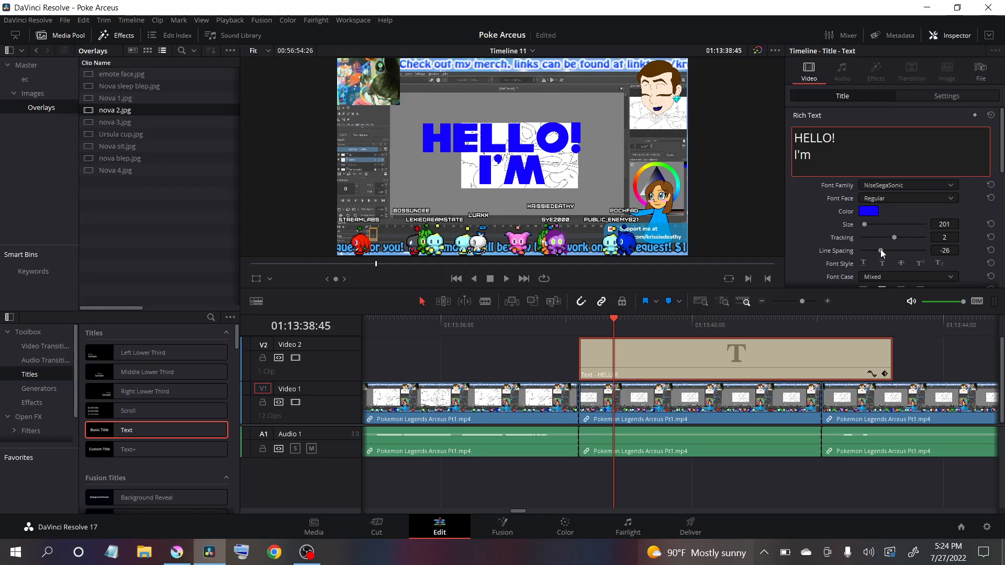
Try moving "I'm" up onto the "HELLO!" line and adding the speaker's first name after it.
key("BackSpace")
key("BackSpace")
key("BackSpace")
key("BackSpace")
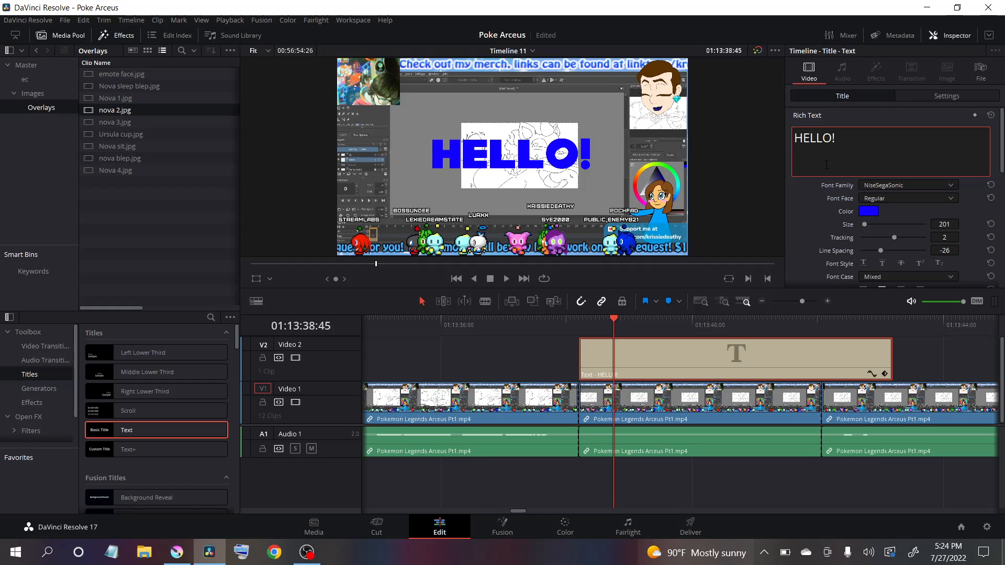
type("I'm ")
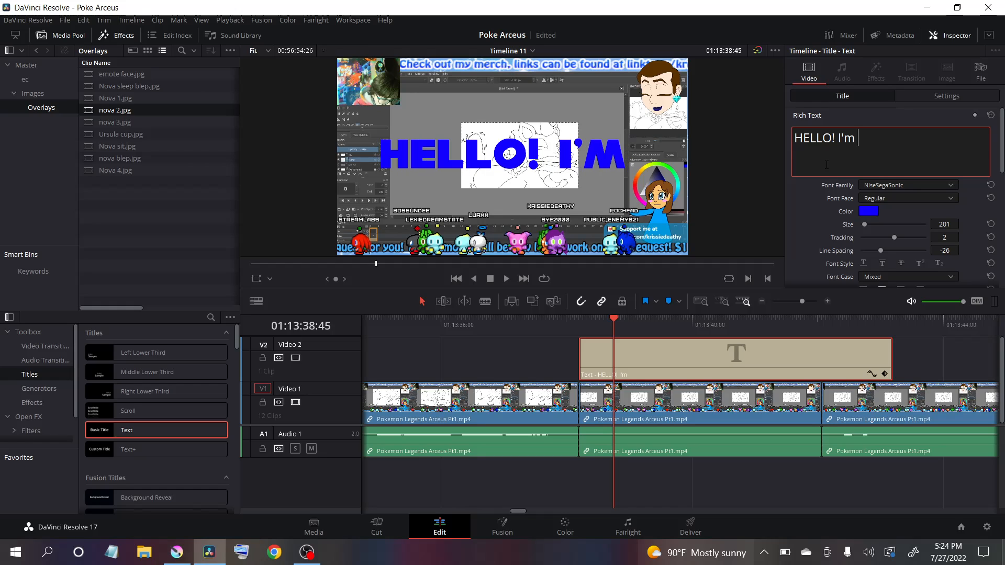
type("krissie")
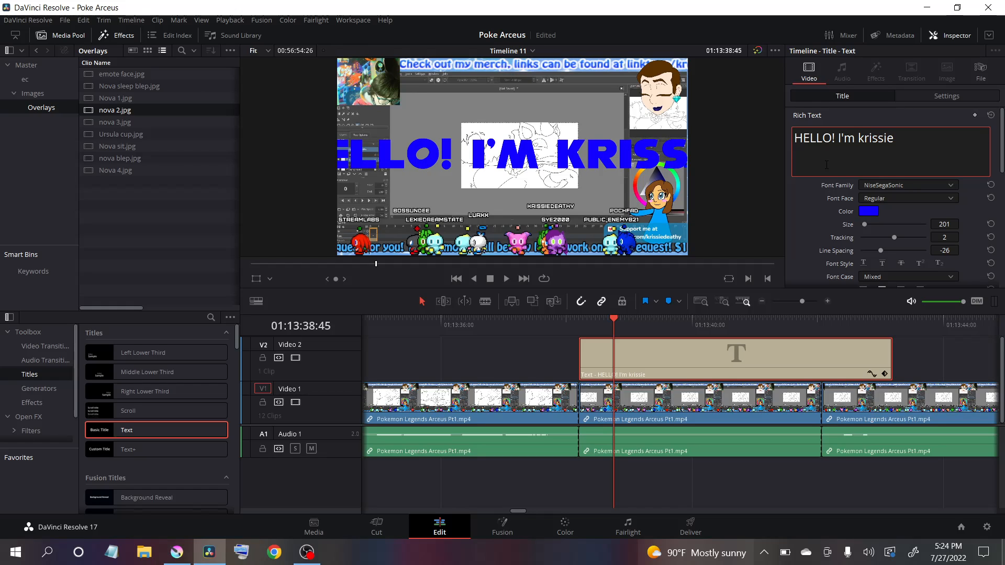
Trim the title text back to the single line "HELLO!".
key("BackSpace")
key("BackSpace")
key("BackSpace")
key("BackSpace")
key("BackSpace")
key("BackSpace")
key("BackSpace")
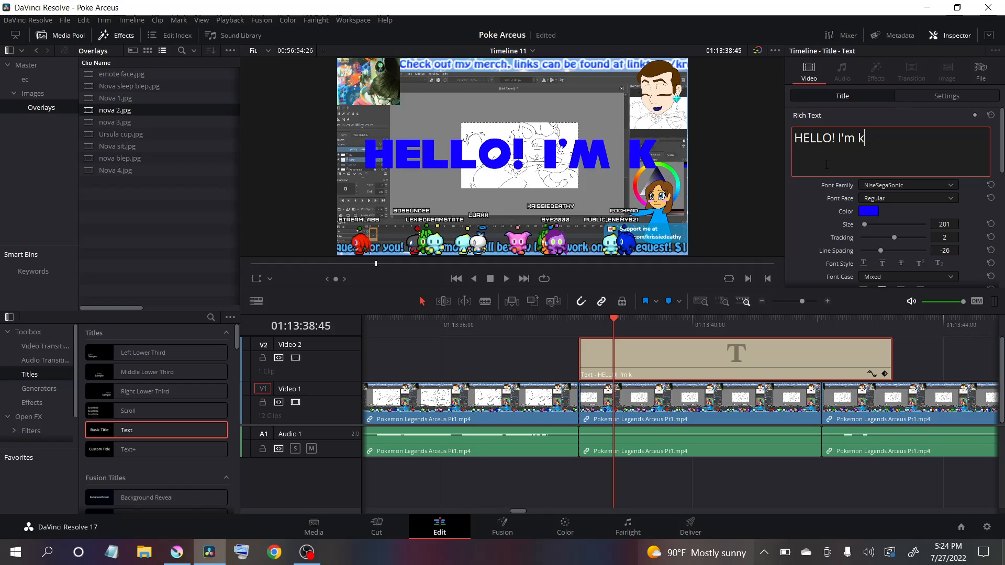
key("BackSpace")
key("BackSpace")
key("BackSpace")
key("BackSpace")
key("Return")
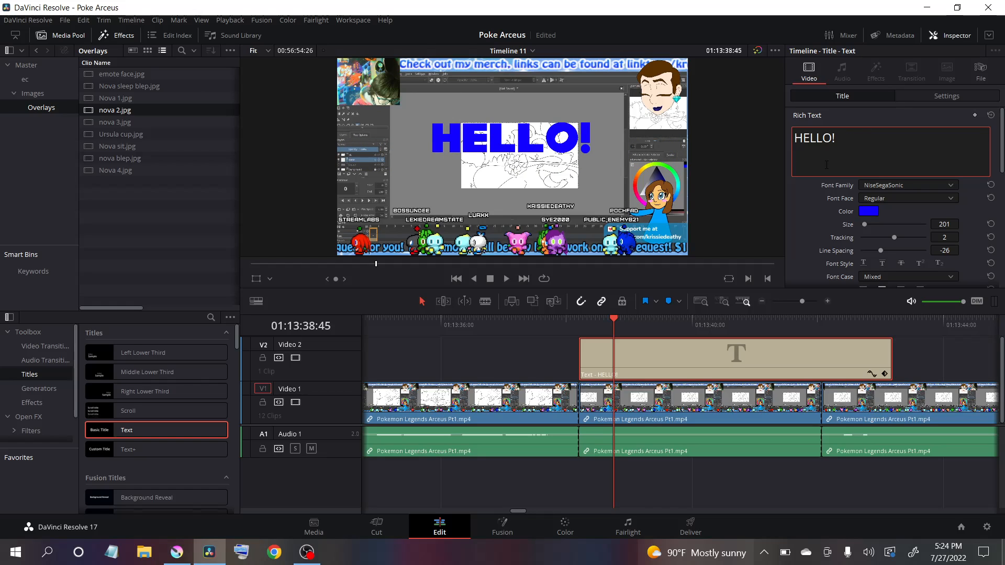
key("BackSpace")
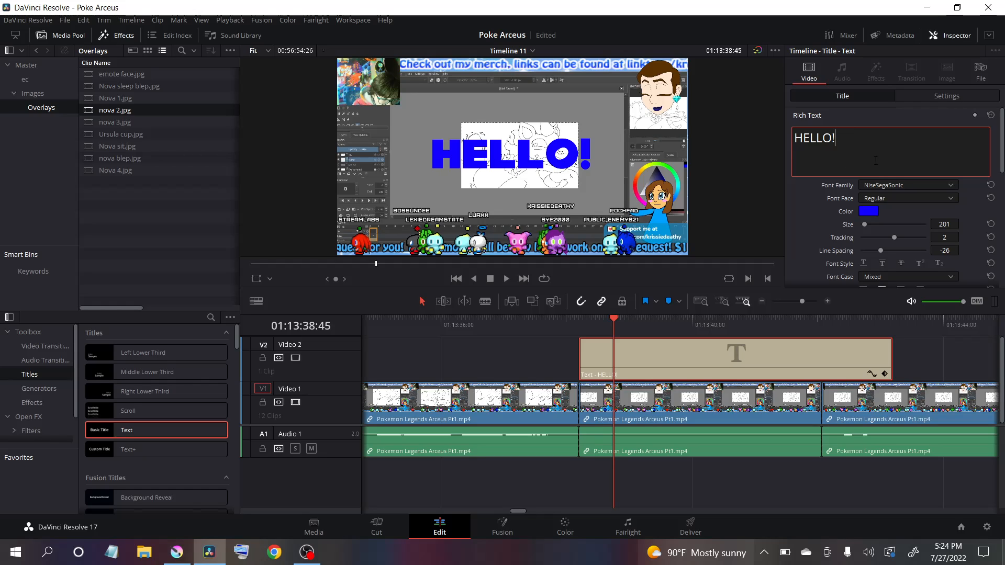
Try center, right and justified alignment on the one-line title, ending on left alignment.
scroll(890, 209, "down", 3)
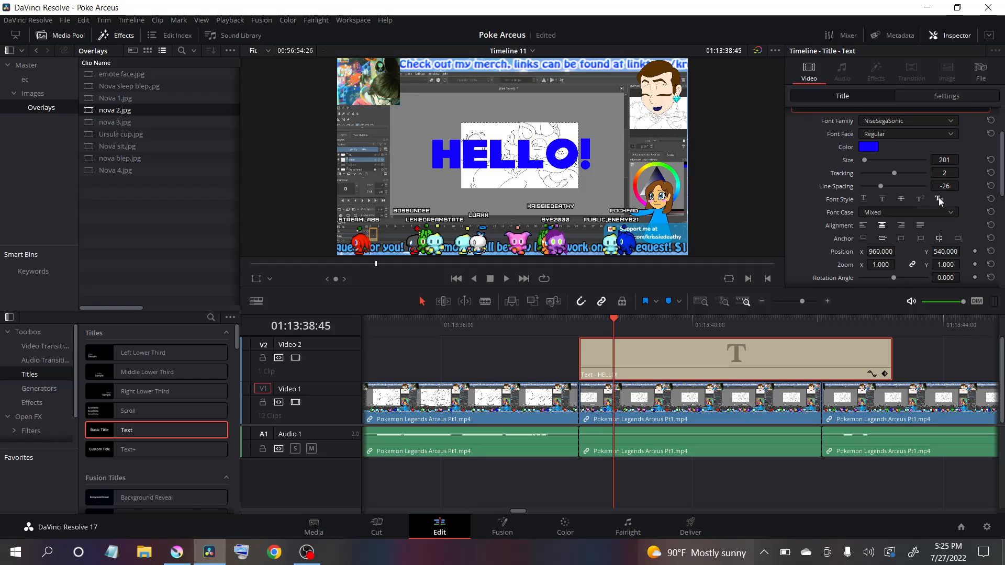
left_click(872, 213)
left_click(873, 213)
left_click(882, 226)
left_click(901, 227)
left_click(917, 226)
left_click(864, 227)
left_click_drag(1001, 178, 999, 150)
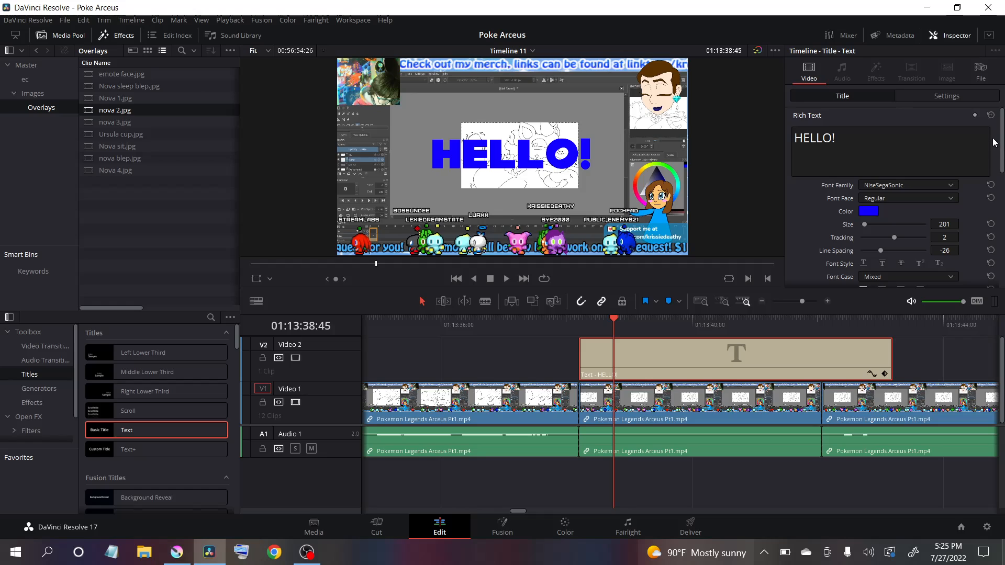
Add a second line reading "I'm Sonic" below "HELLO!" in the title.
left_click(899, 137)
type("I'm Sonic")
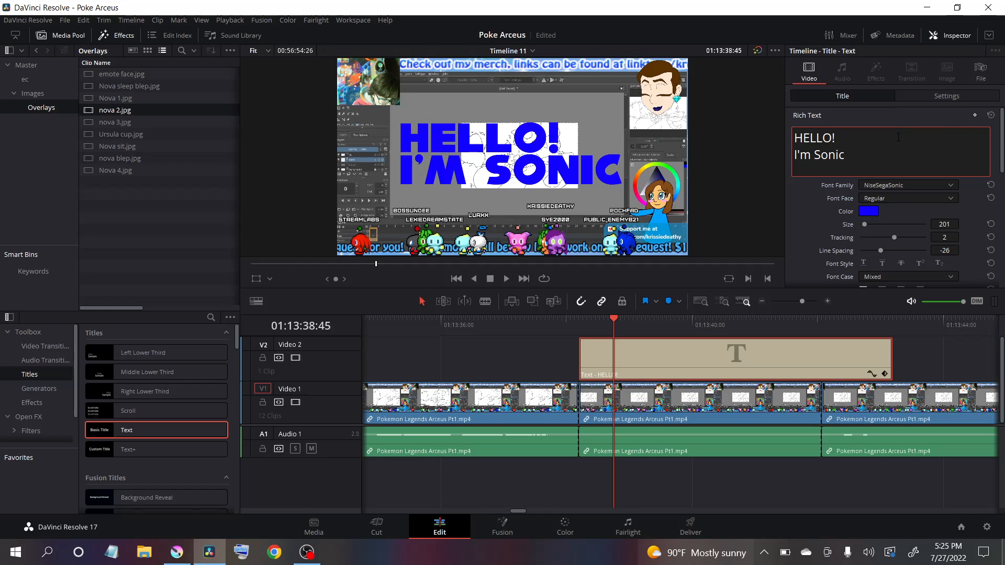
Compare center, right and justified alignment on the two-line title, return it to left alignment, and save the project.
scroll(944, 217, "down", 3)
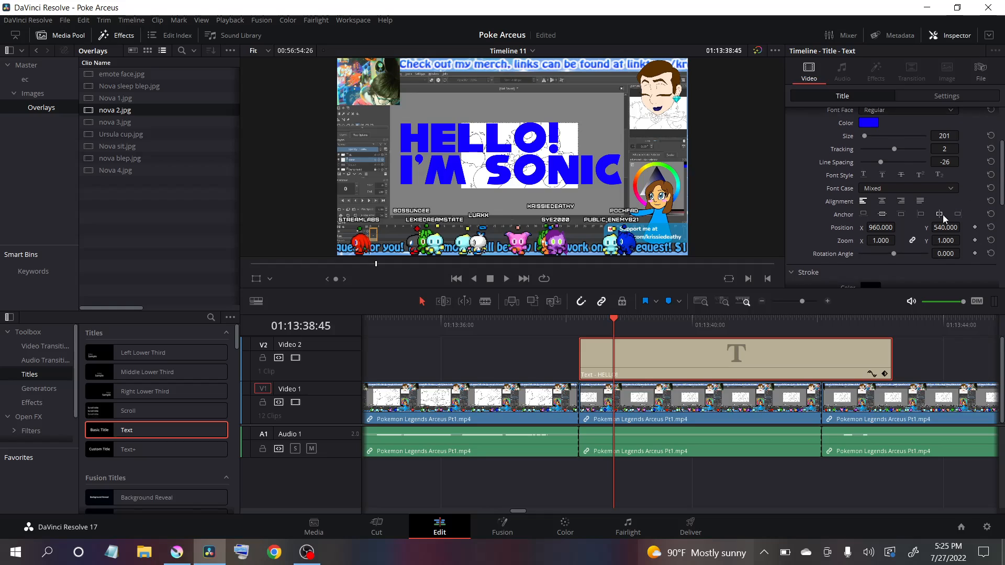
left_click(882, 201)
left_click(901, 202)
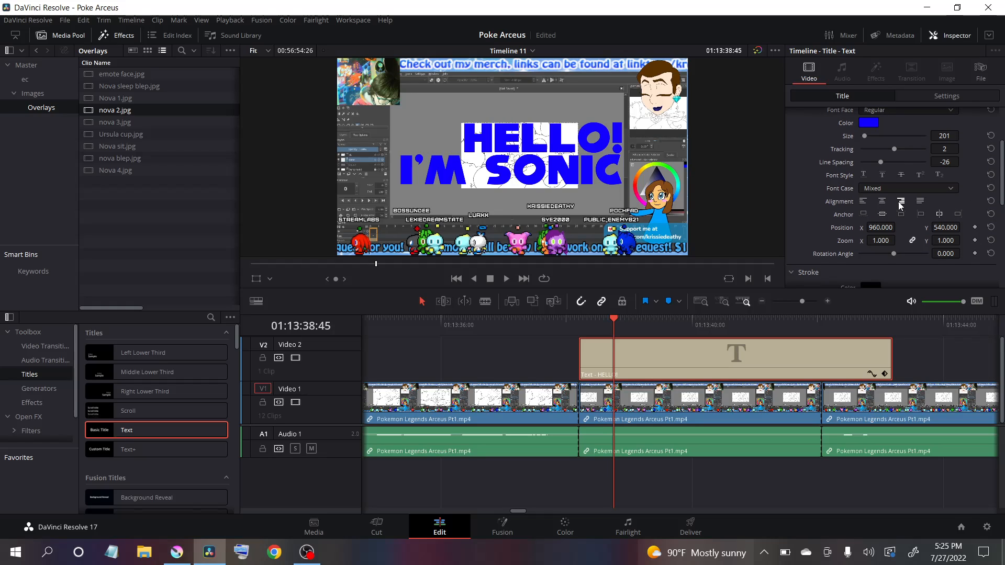
left_click(920, 202)
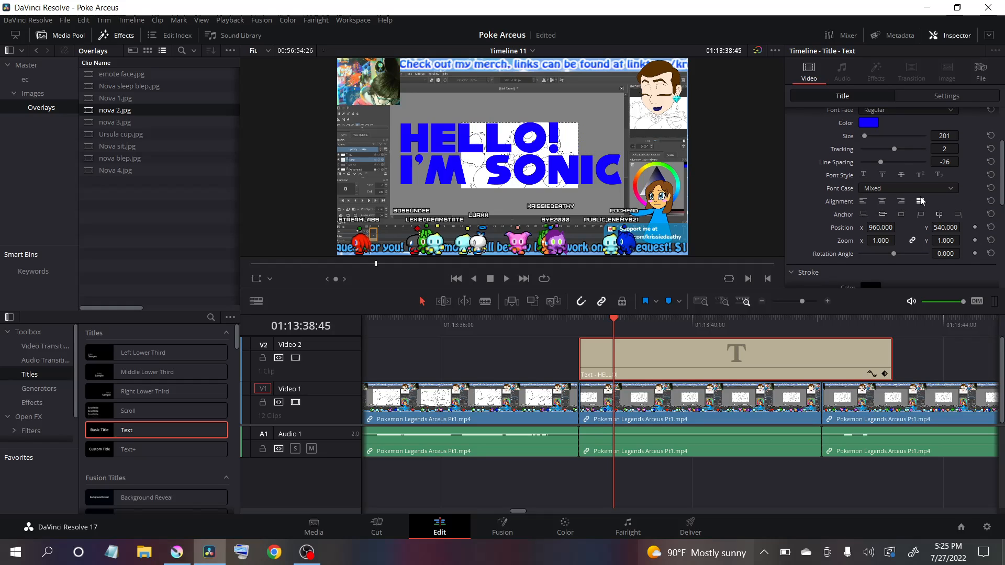
key("ctrl+s")
left_click(864, 202)
key("ctrl+s")
Try the title's vertical and horizontal anchors, settling on the right-edge anchor with the text sitting above its position point.
left_click(864, 215)
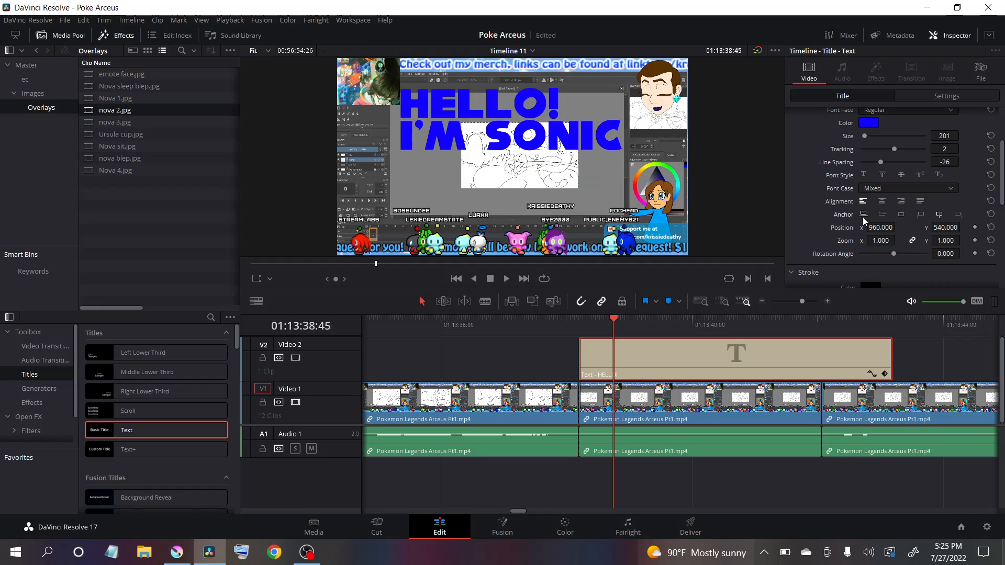
left_click(883, 216)
left_click(903, 217)
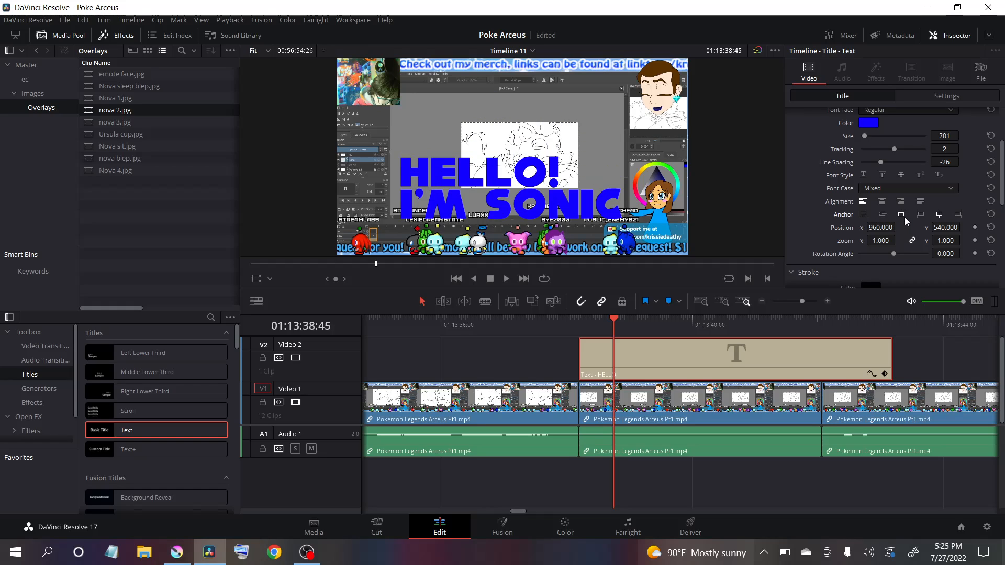
left_click(921, 215)
left_click(941, 215)
left_click(959, 215)
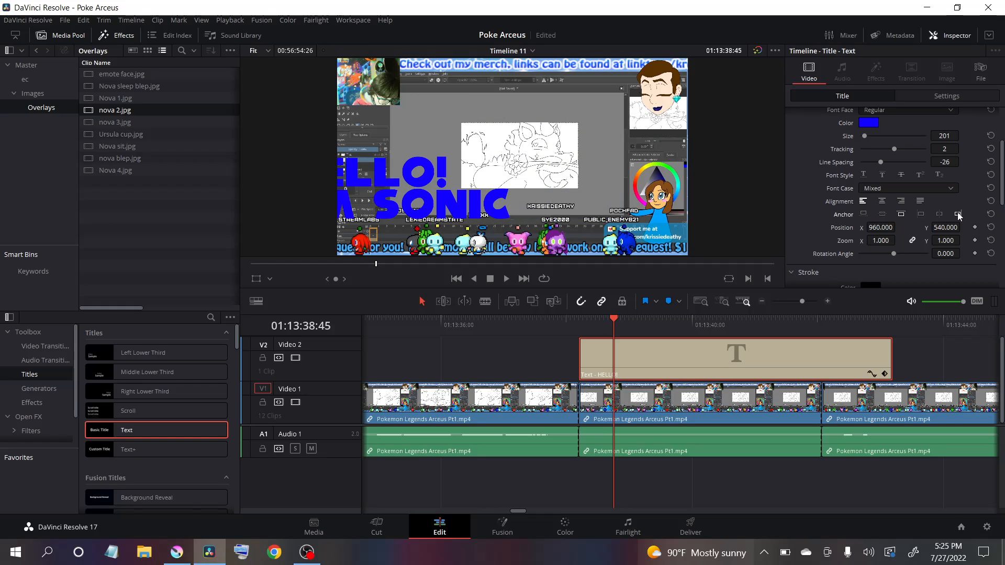
left_click(865, 216)
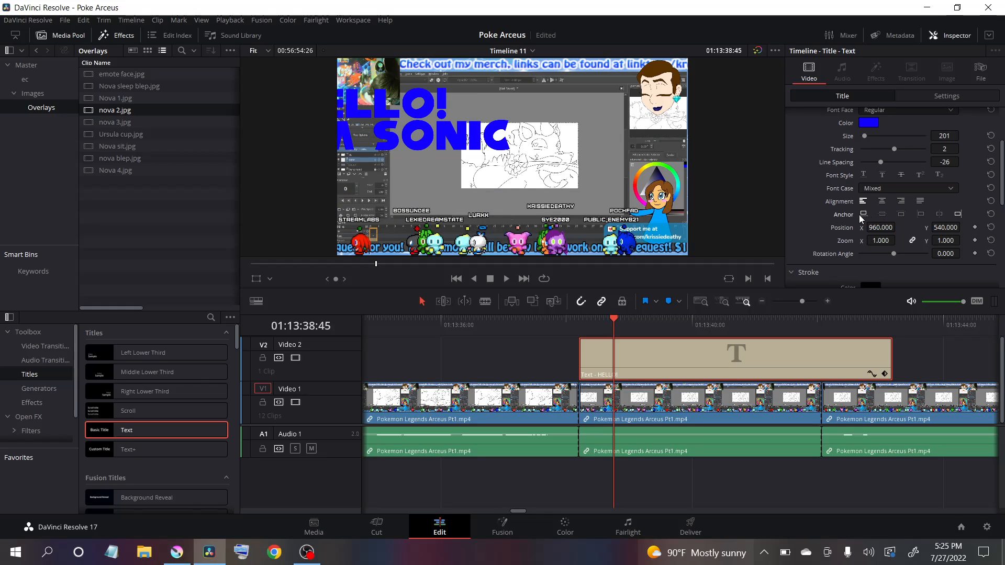
left_click(882, 215)
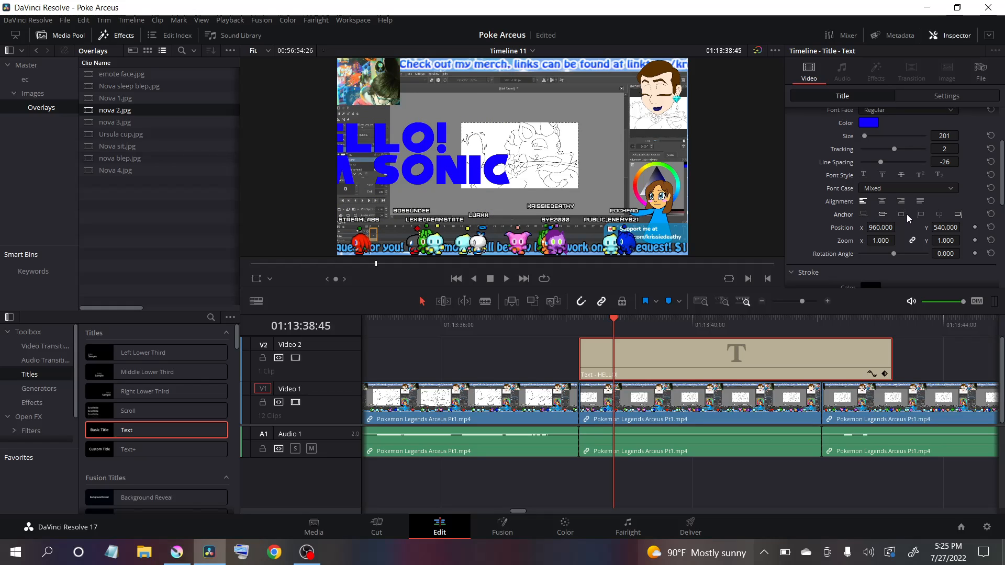
left_click(903, 214)
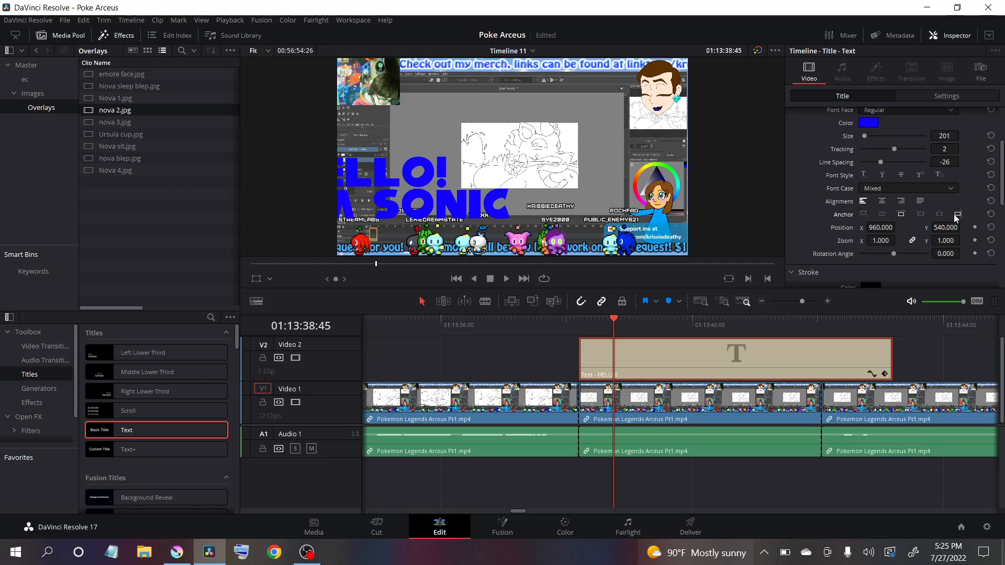
left_click(867, 216)
Set the title's position to X 1636, Y 361, zoom to 0.830, rotation angle to -13.740, and vertical anchor to the middle.
mouse_move(885, 227)
left_mouse_down()
mouse_move(898, 227)
mouse_move(873, 227)
mouse_move(899, 227)
mouse_move(874, 227)
left_mouse_up()
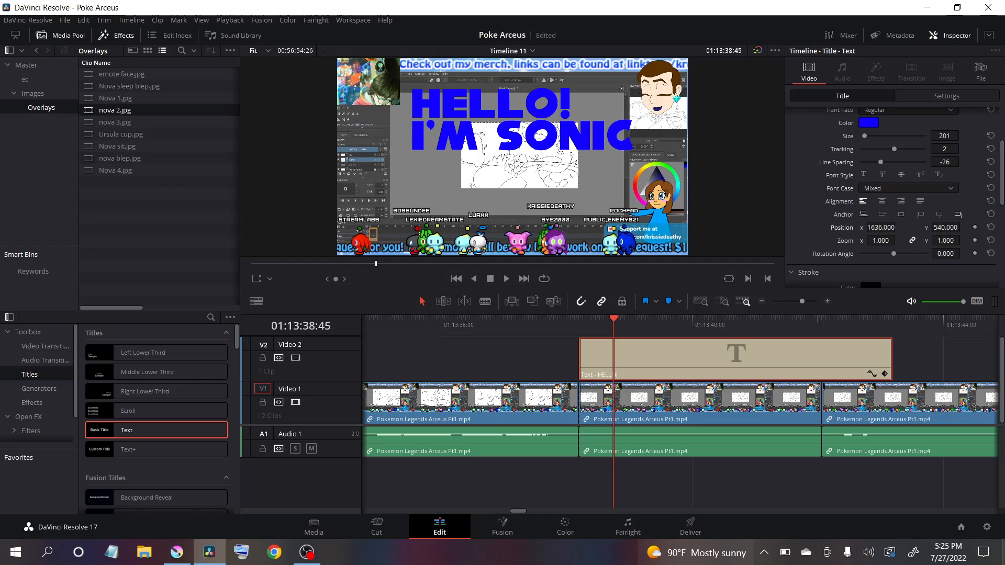
left_click_drag(945, 227, 892, 246)
left_click(881, 214)
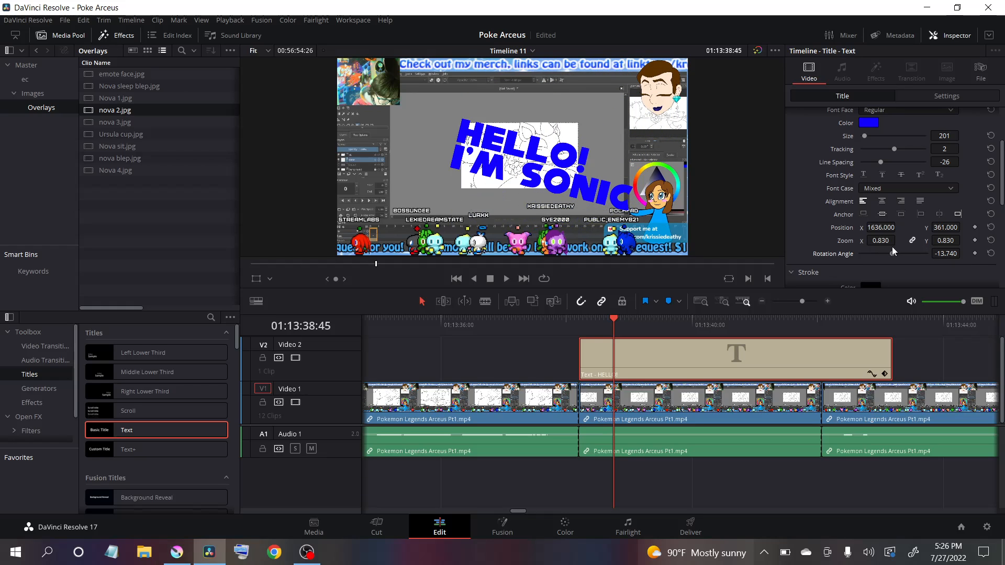
Give the title a yellow stroke (#ffee00) with a size of 12.
left_click_drag(1002, 191, 1003, 246)
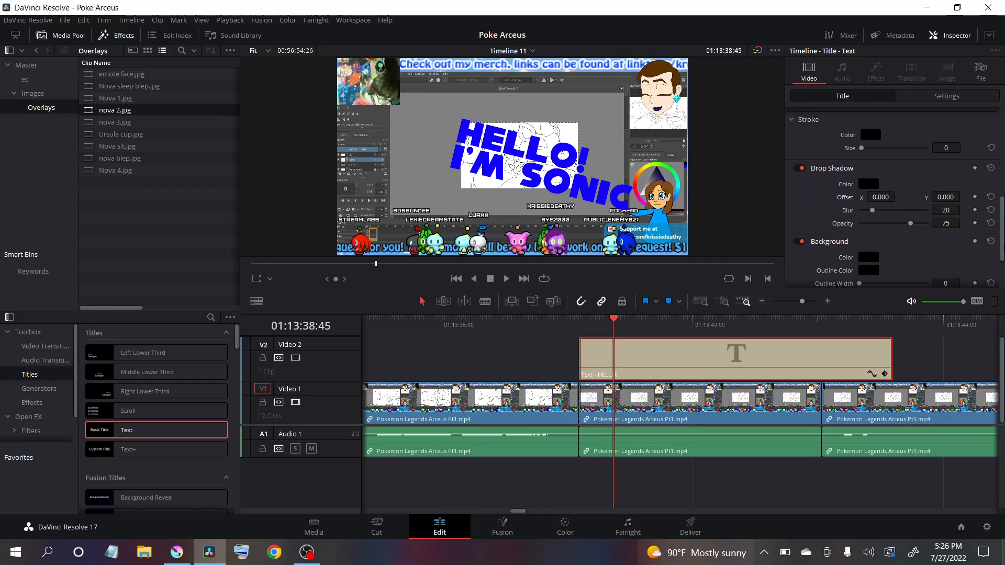
left_click_drag(862, 149, 895, 148)
left_click(873, 137)
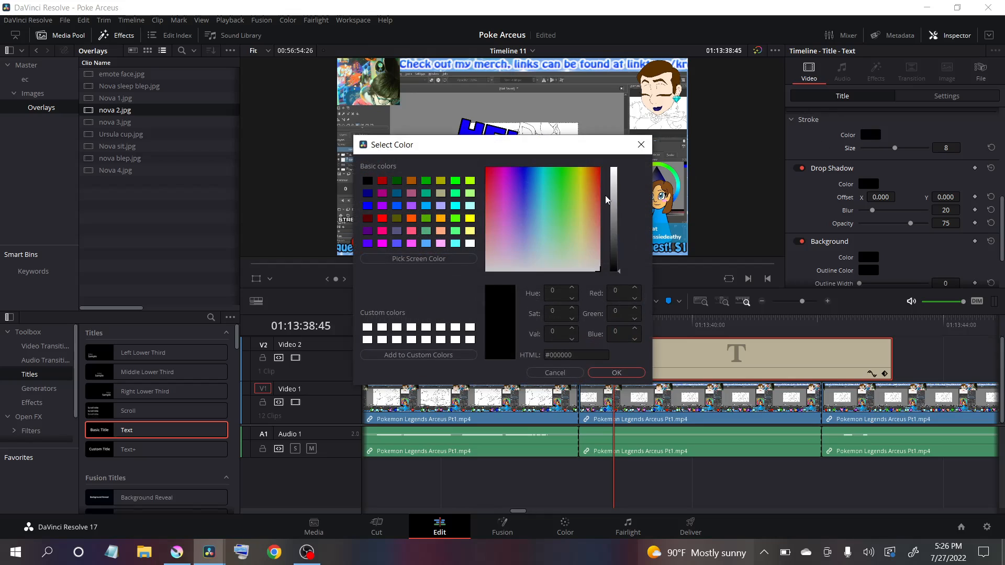
left_click_drag(596, 193, 578, 166)
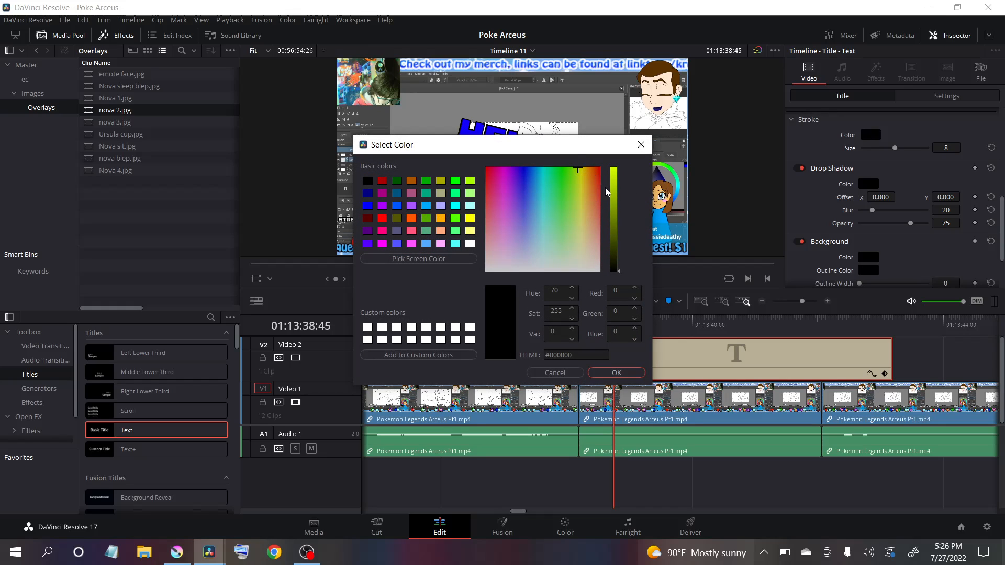
mouse_move(616, 197)
left_mouse_down()
mouse_move(616, 168)
mouse_move(583, 169)
left_mouse_up()
left_click(579, 166)
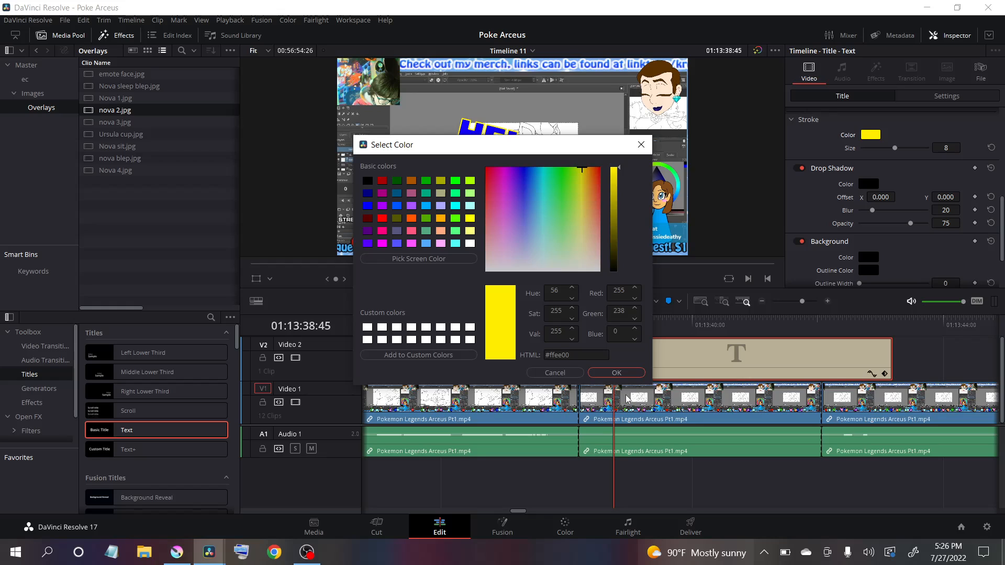
left_click(617, 371)
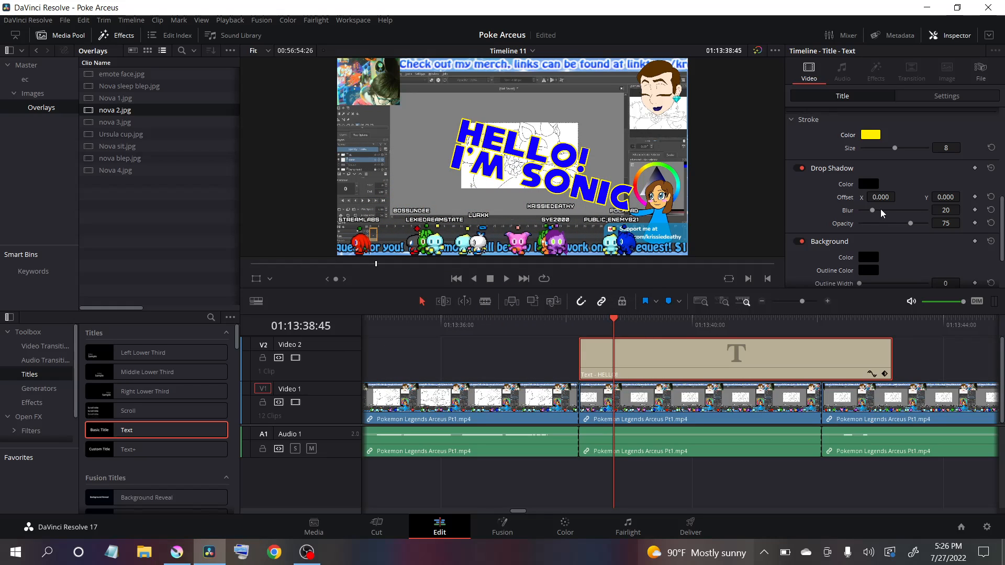
left_click_drag(894, 151, 909, 153)
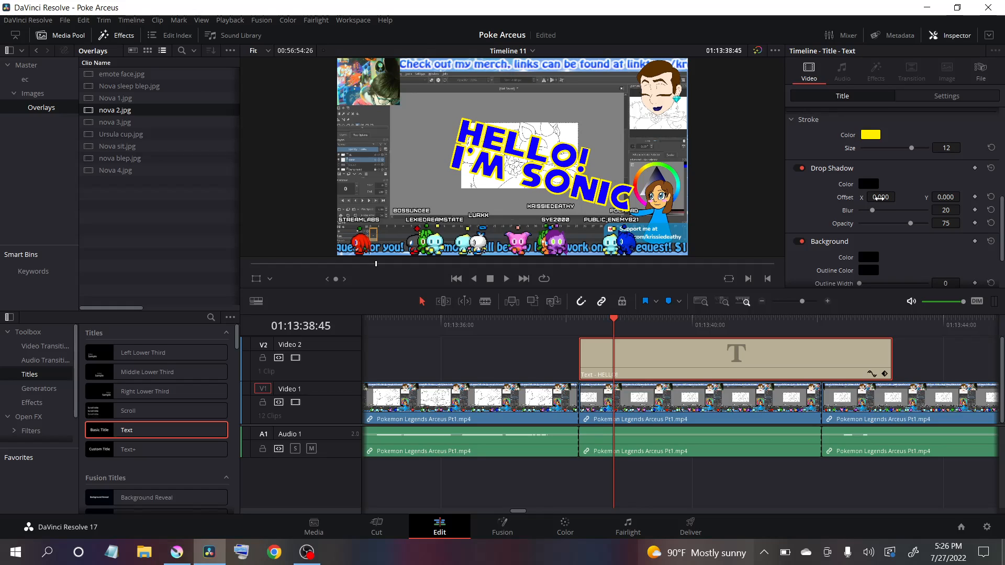
Set the title's drop shadow offset to X 27, Y -53, with blur 1 and opacity 30.
mouse_move(880, 198)
left_mouse_down()
mouse_move(894, 198)
mouse_move(868, 198)
left_mouse_up()
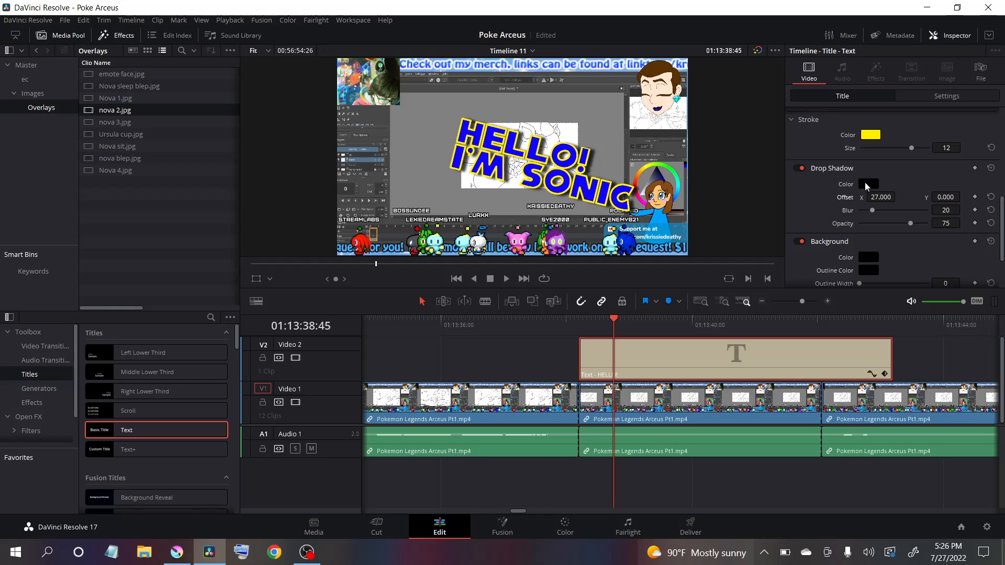
left_click(868, 185)
left_click(642, 145)
left_click_drag(946, 198, 809, 222)
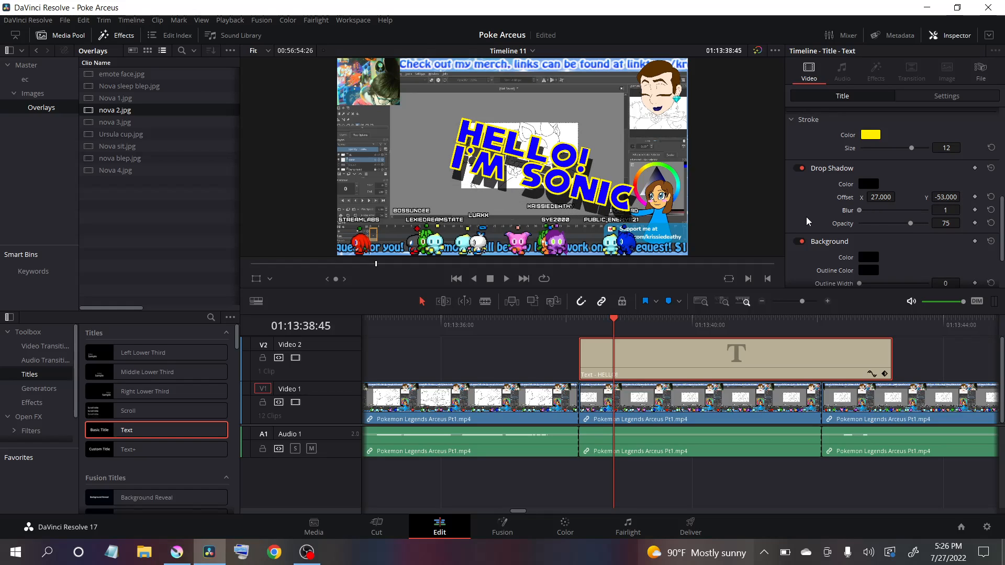
left_click_drag(912, 225, 882, 231)
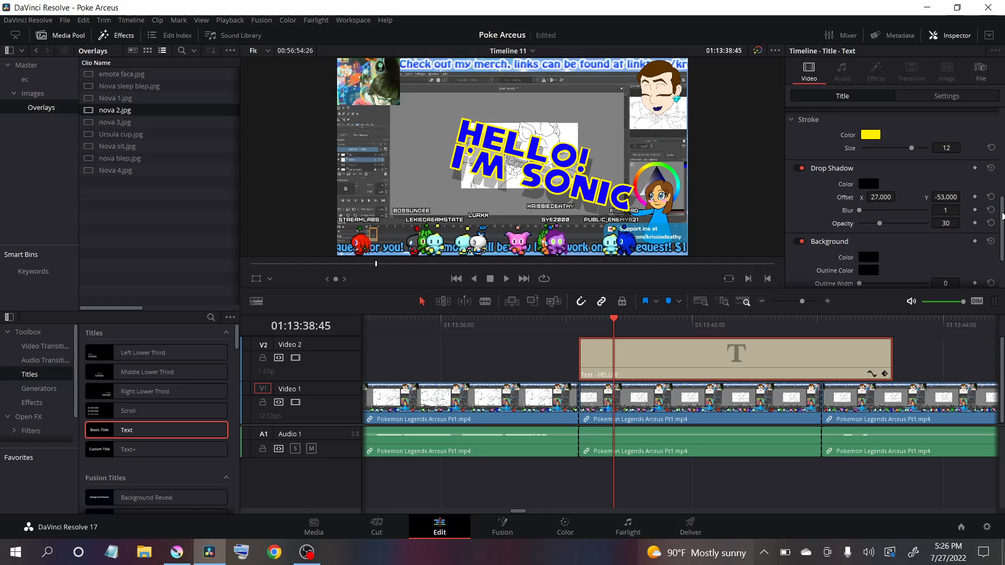
Set the title's background color to green #2cbc87.
scroll(1003, 216, "down", 3)
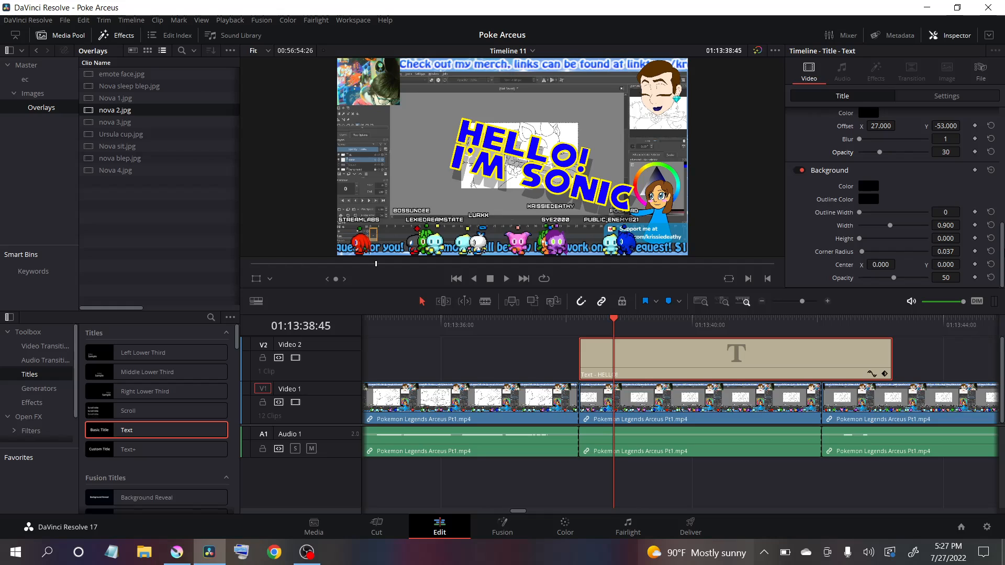
left_click(865, 192)
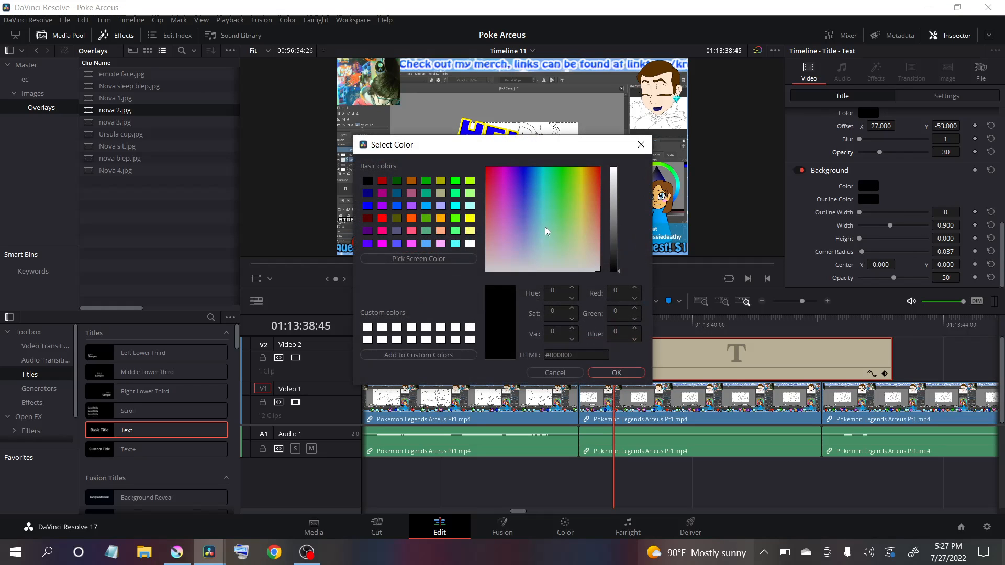
left_click_drag(545, 226, 549, 192)
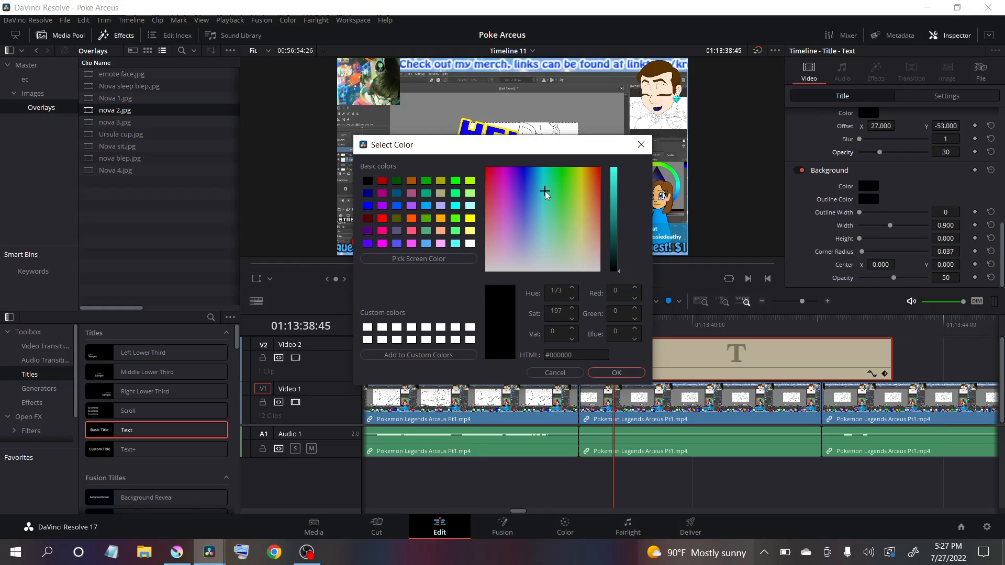
left_click(616, 210)
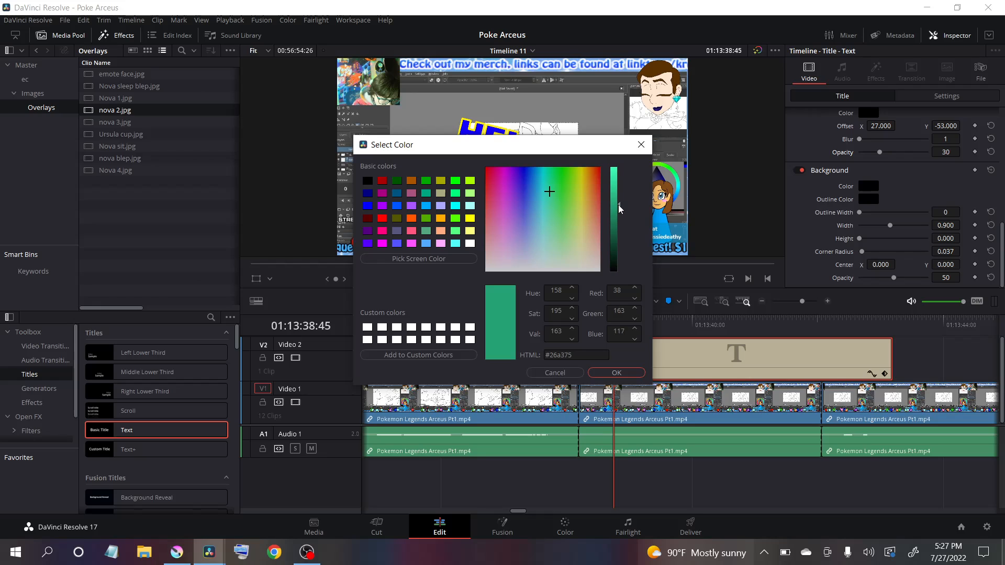
left_click(618, 167)
left_click_drag(619, 167, 620, 198)
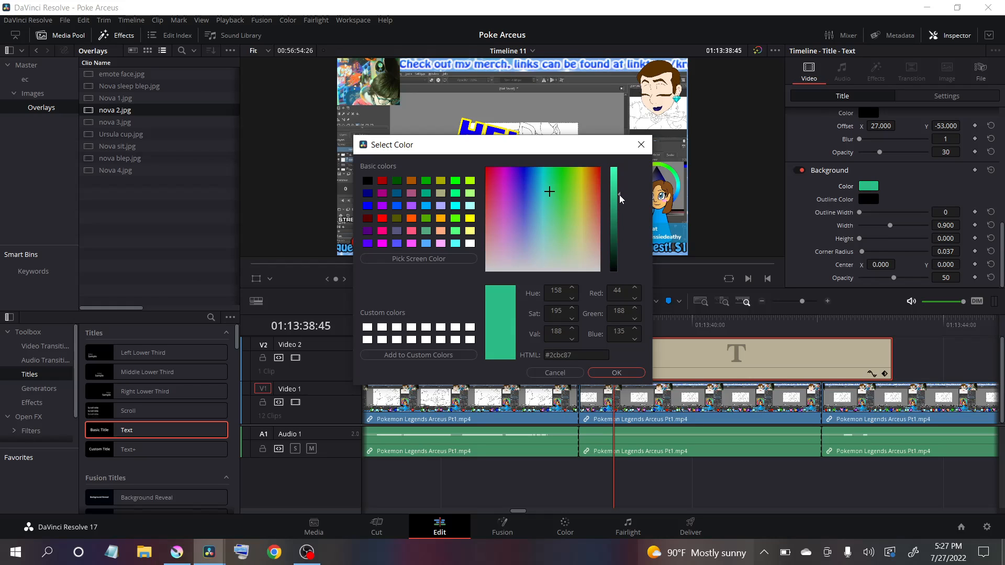
left_click(617, 373)
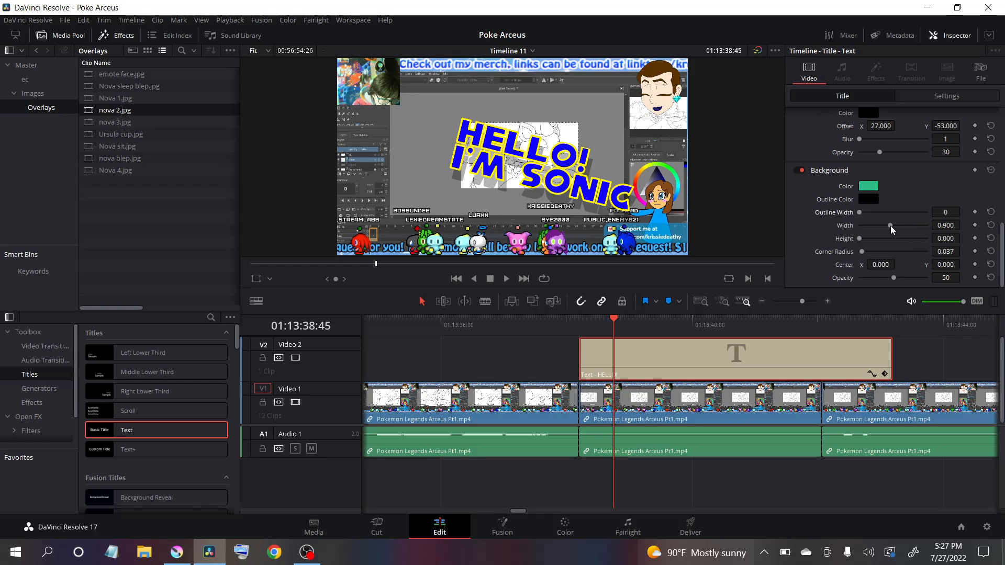
Set the title background's width to 1.069, height to 0.351, corner radius to 0, and center to X -237, Y 15.
left_click_drag(890, 225, 881, 268)
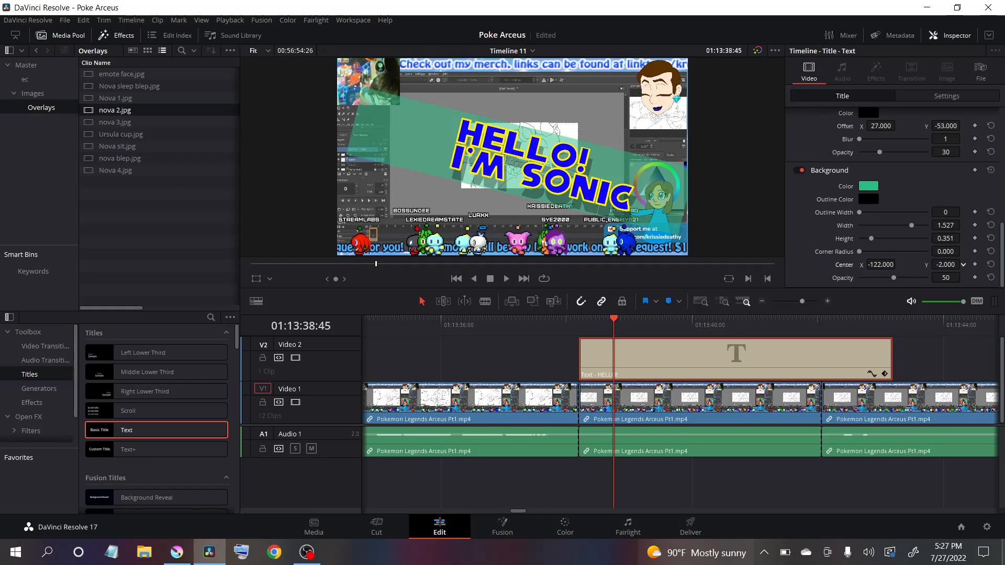
left_click_drag(963, 265, 950, 265)
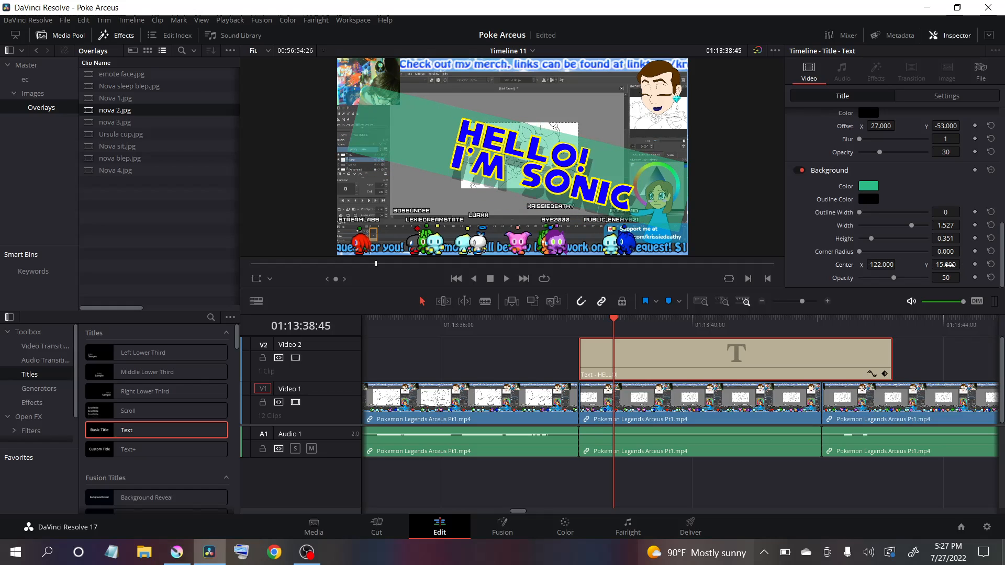
left_click_drag(878, 265, 883, 266)
left_click_drag(912, 227, 898, 231)
mouse_move(879, 267)
left_mouse_down()
mouse_move(899, 264)
mouse_move(883, 269)
left_mouse_up()
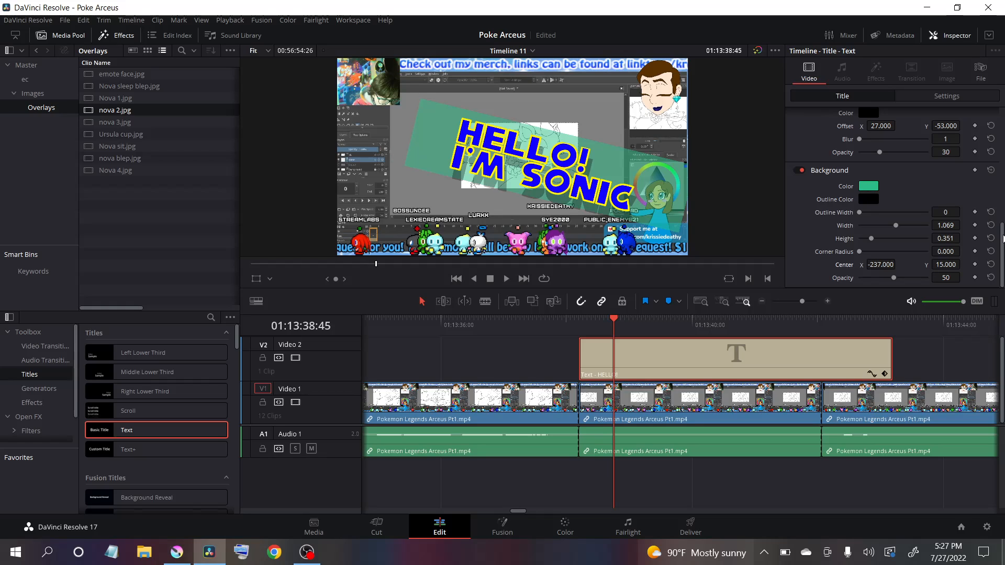
Save the project and set the title background's opacity to 100.
key("ctrl+s")
left_click_drag(894, 279, 983, 267)
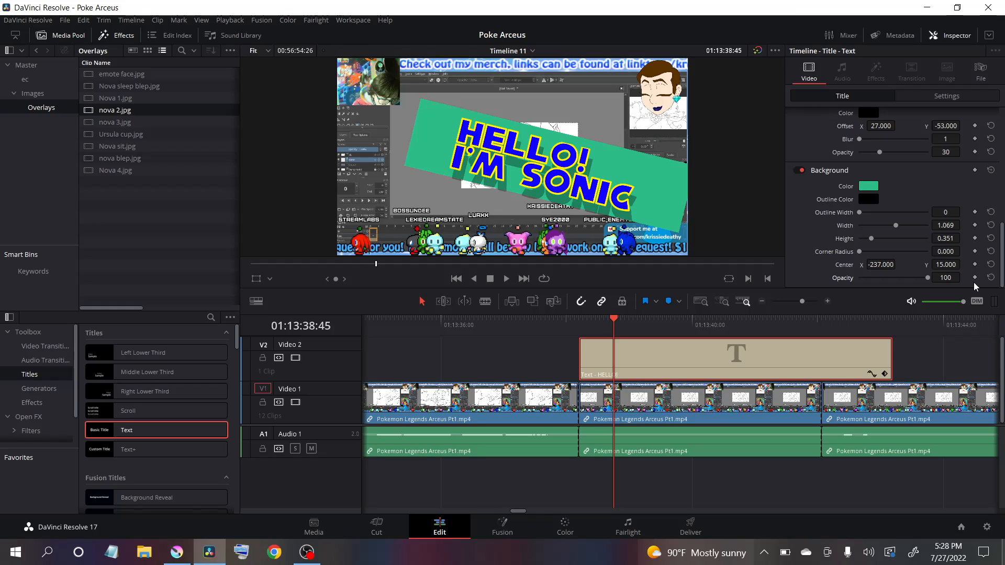
Change the title's font family to Open Sans and show its available font faces.
left_click_drag(1001, 264, 1002, 188)
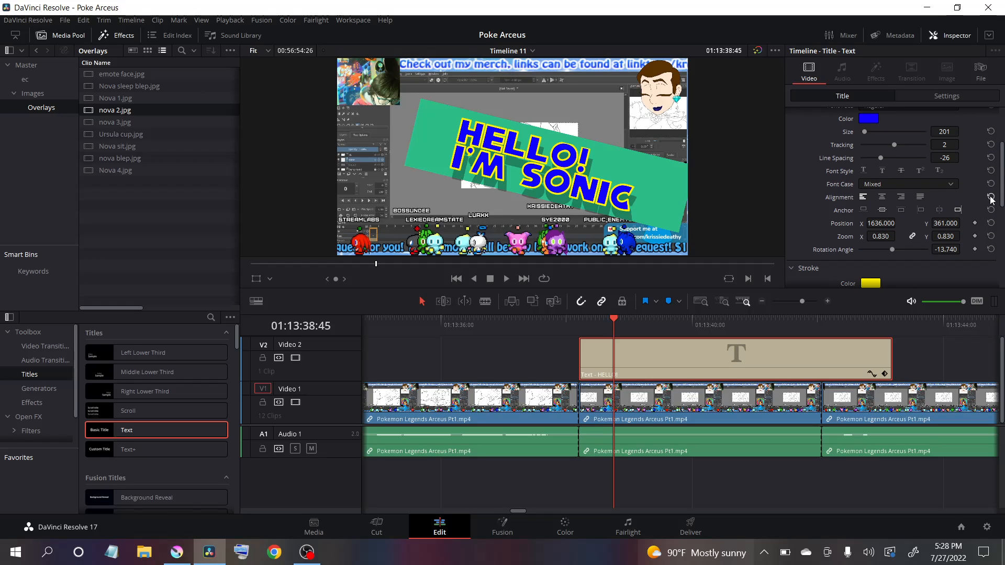
left_click_drag(1002, 181, 1001, 157)
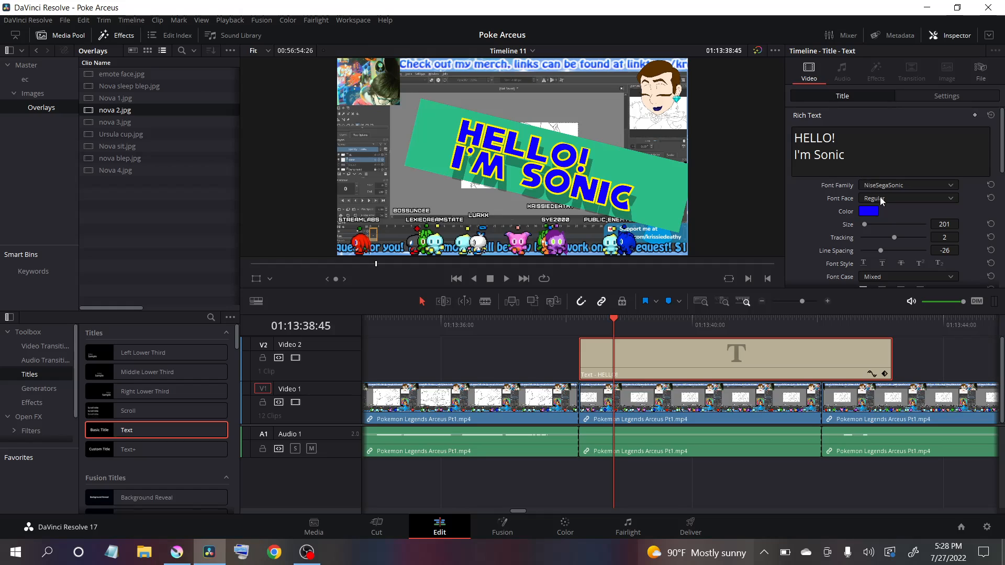
left_click(880, 183)
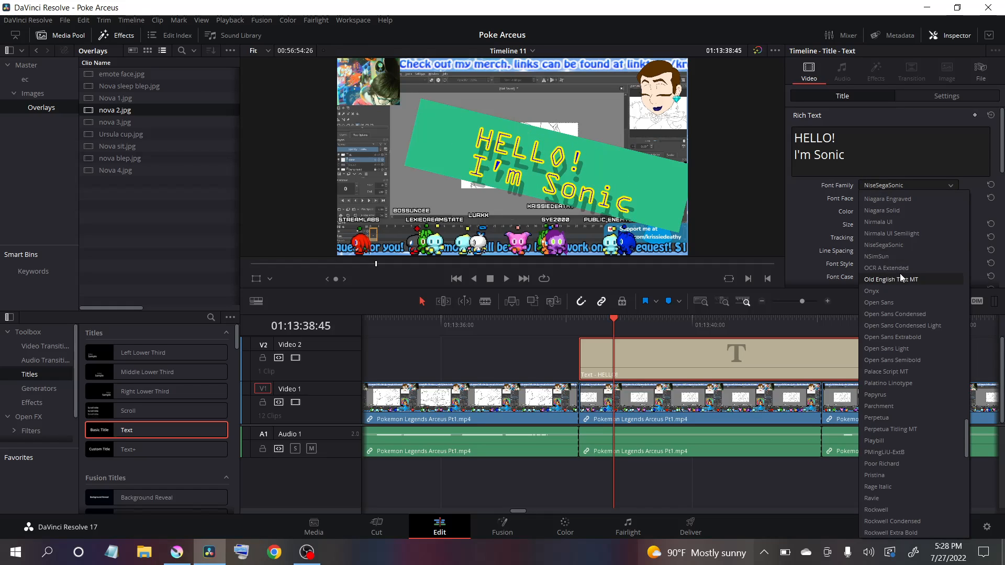
left_click(896, 303)
left_click(876, 200)
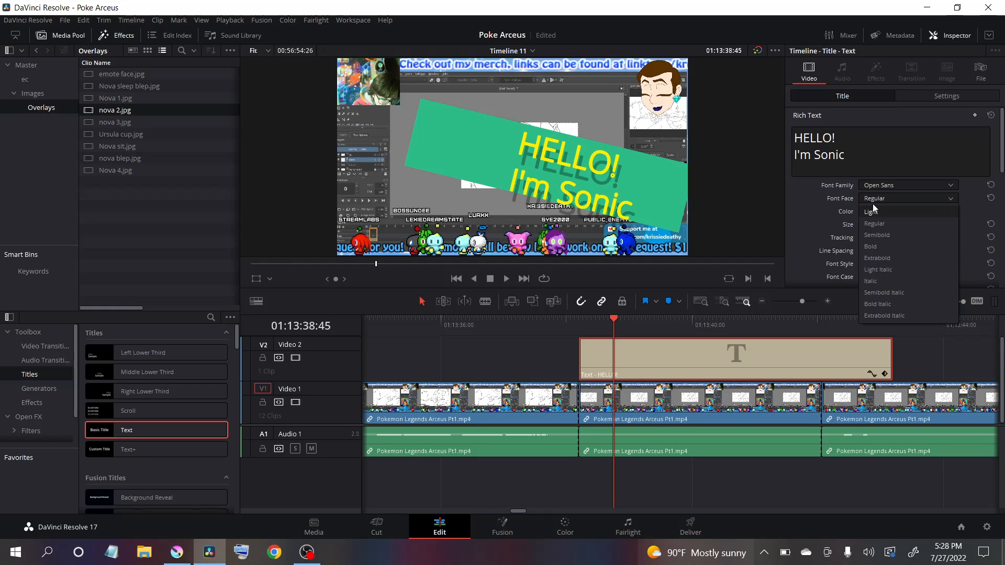
Delete the "HELLO! I'm Sonic" title clip from the Video 2 track.
left_click(538, 348)
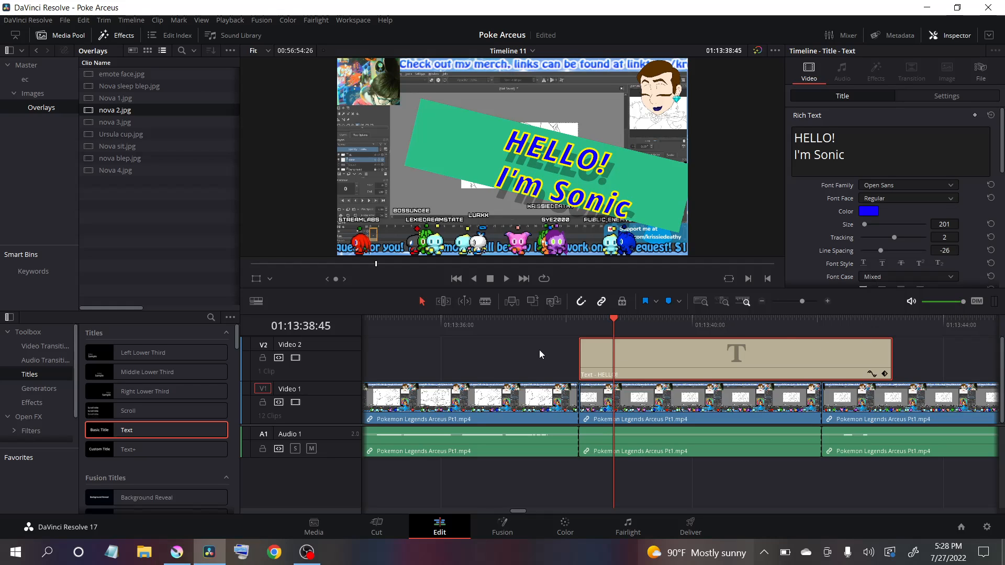
key("Delete")
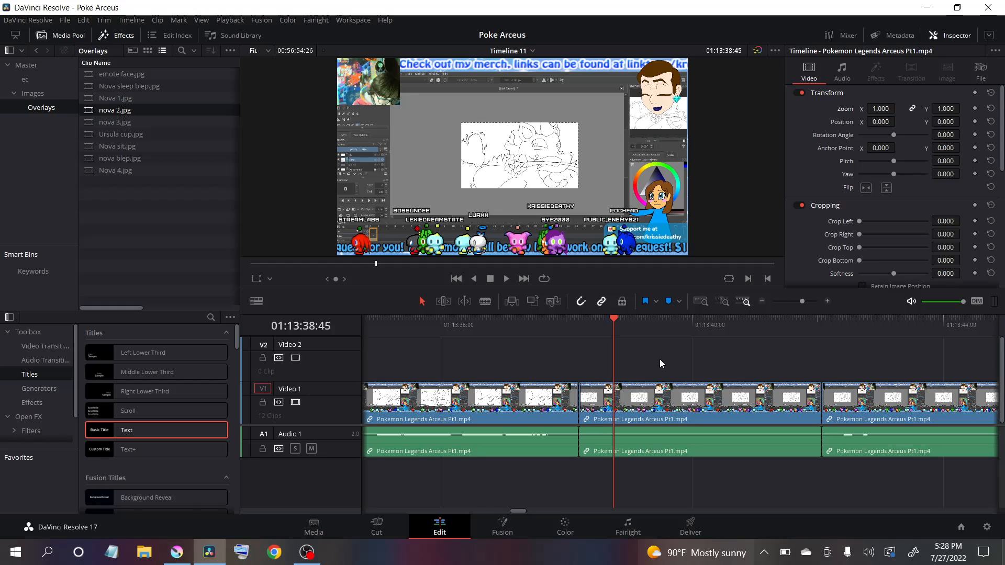
Open the Master bin and examine the timeline creation options along with the file, trim and workspace commands.
left_click(64, 21)
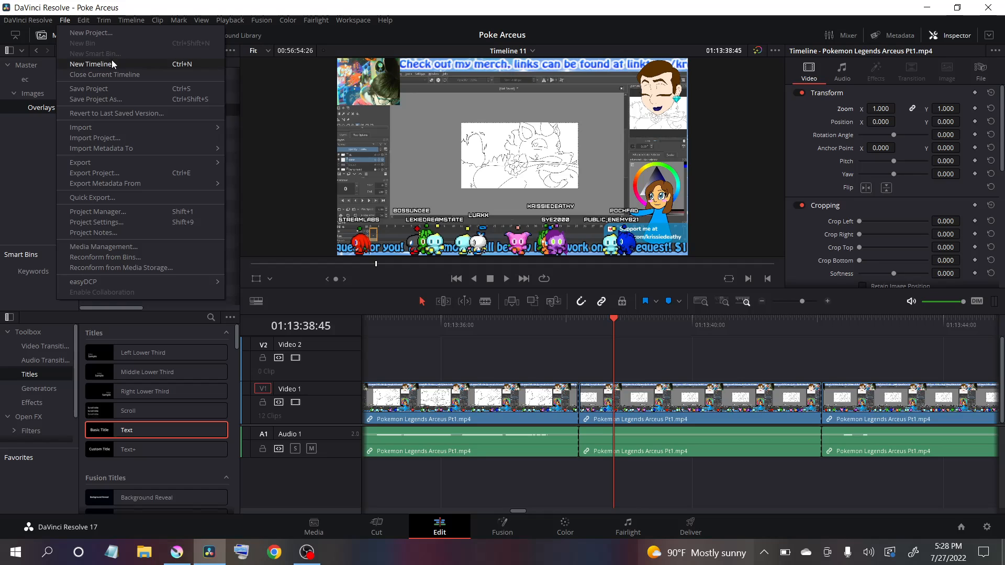
left_click(9, 224)
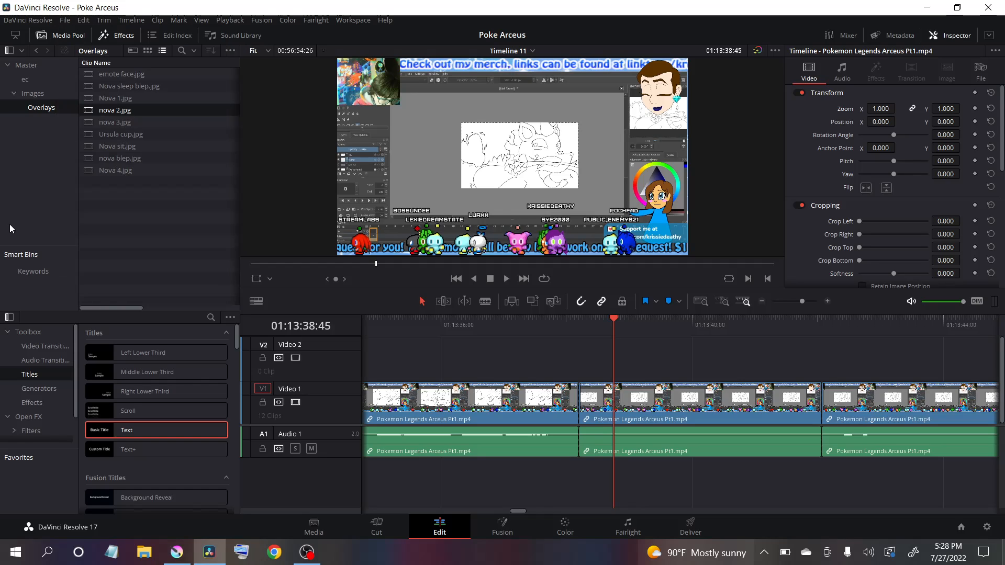
left_click(21, 69)
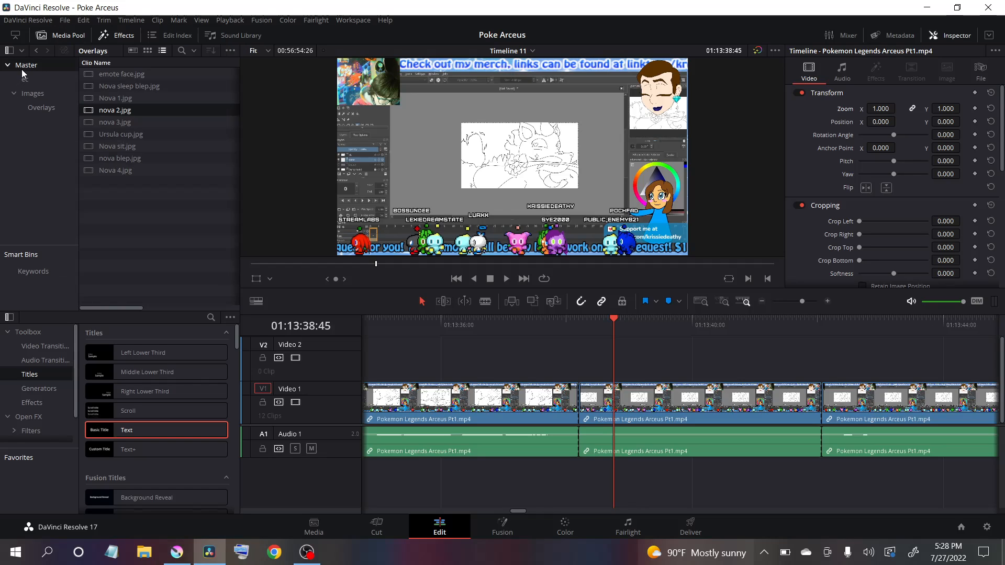
right_click(124, 251)
mouse_move(172, 265)
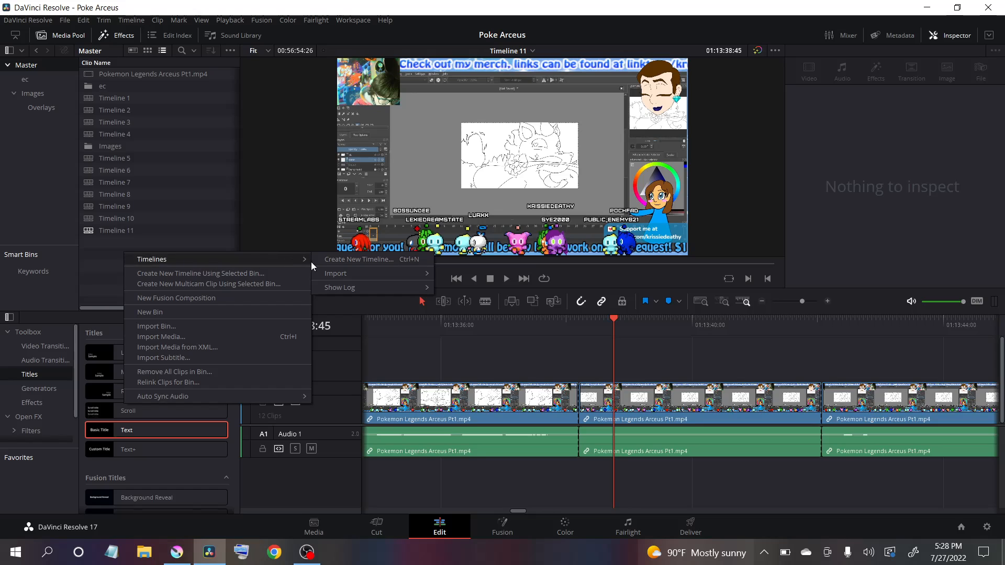
mouse_move(395, 273)
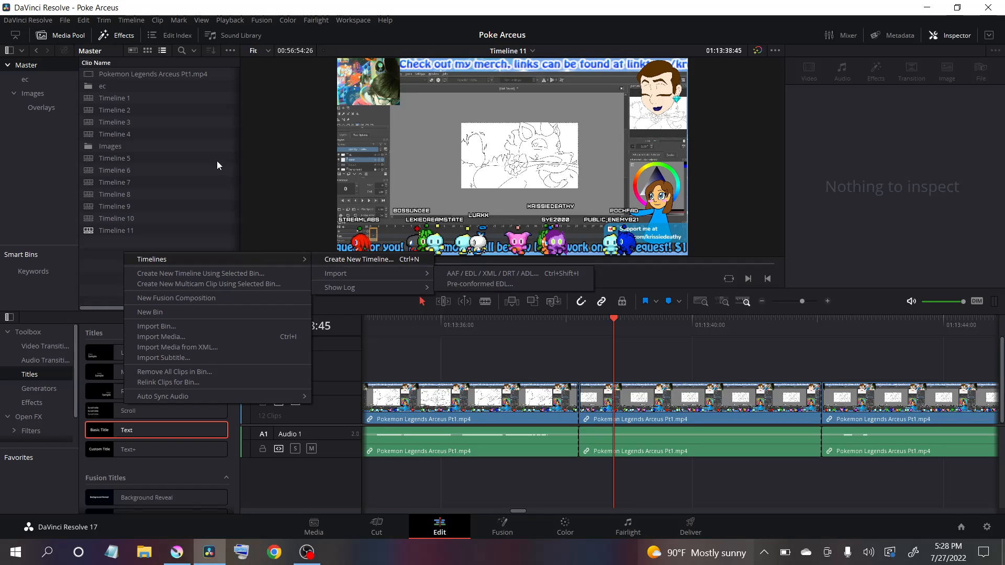
left_click(65, 20)
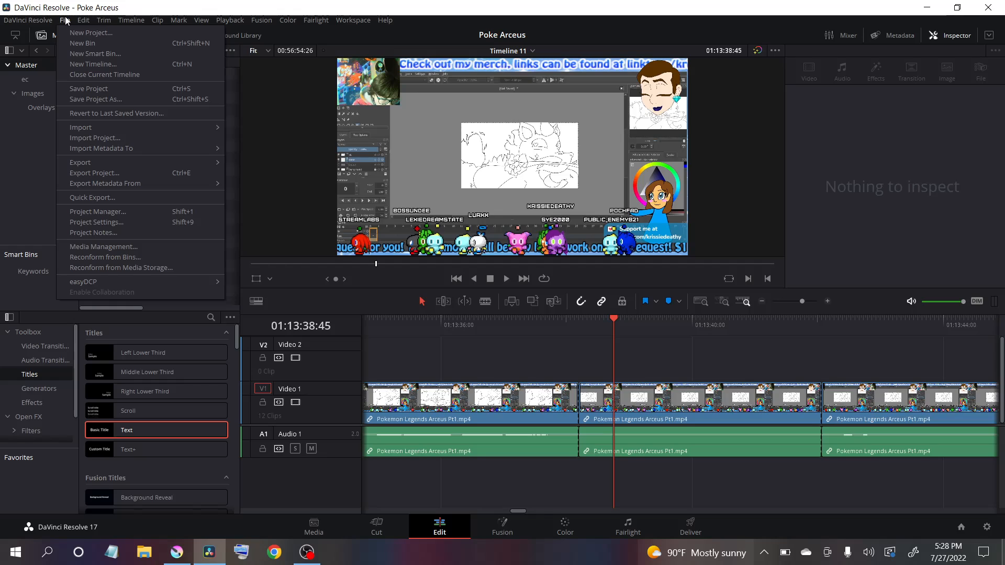
mouse_move(113, 23)
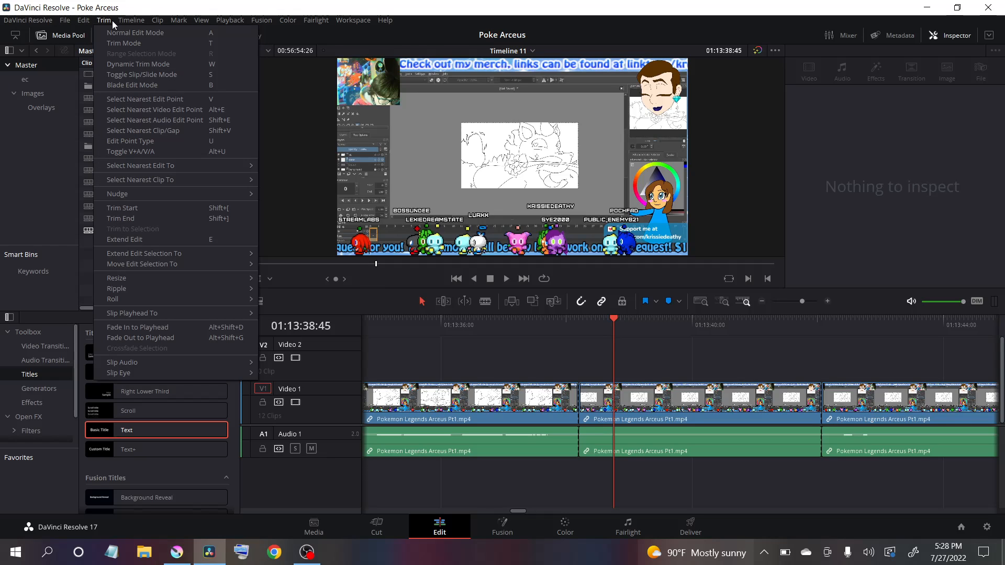
mouse_move(202, 20)
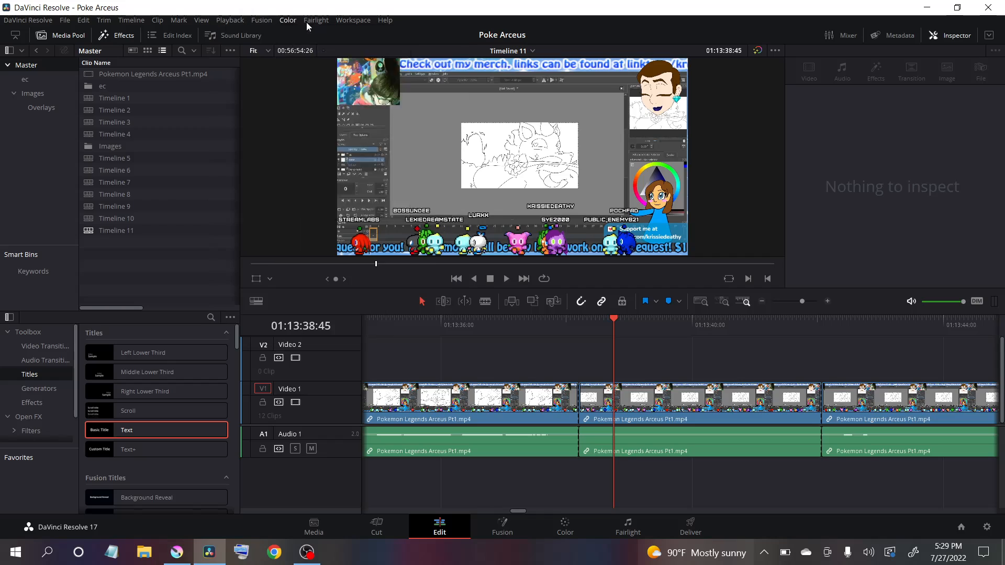
left_click(354, 19)
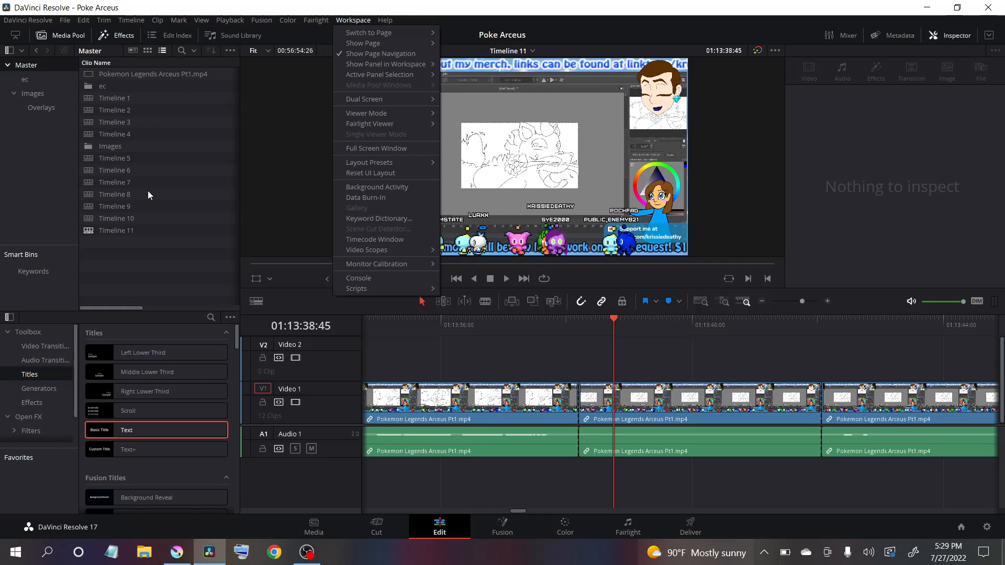
left_click(142, 260)
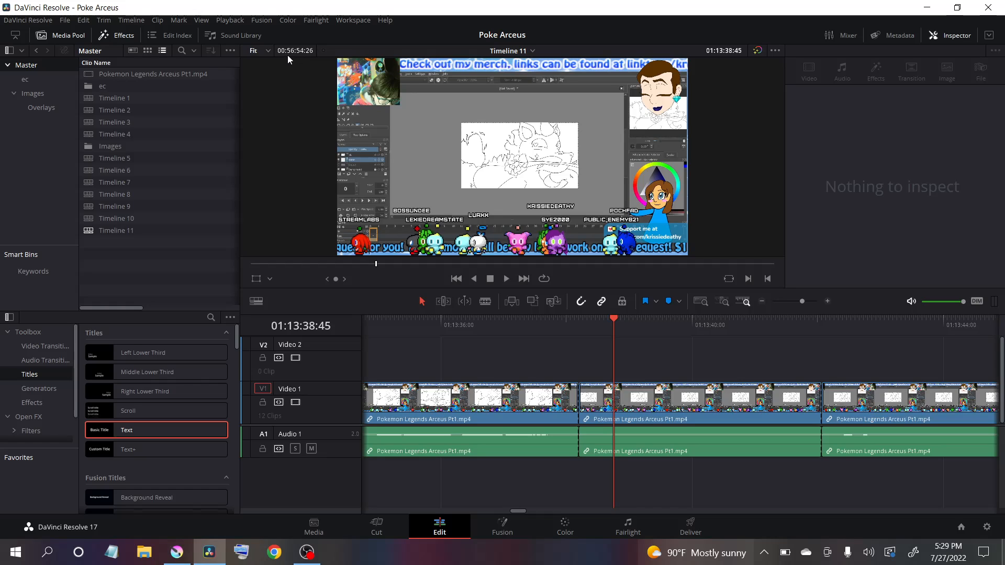
Ripple delete the Video 1 clip under the playhead together with its linked audio.
left_click(659, 403)
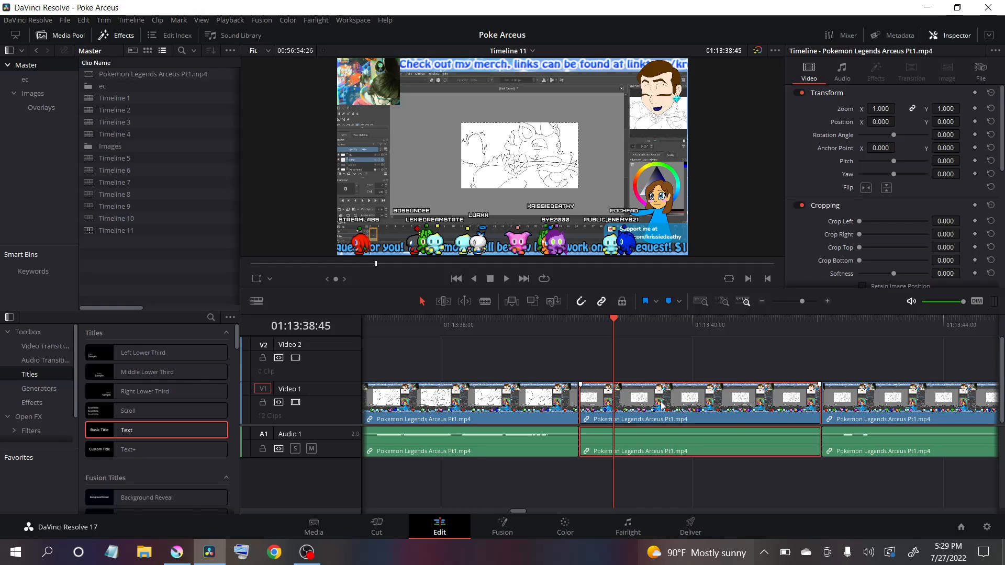
key("Delete")
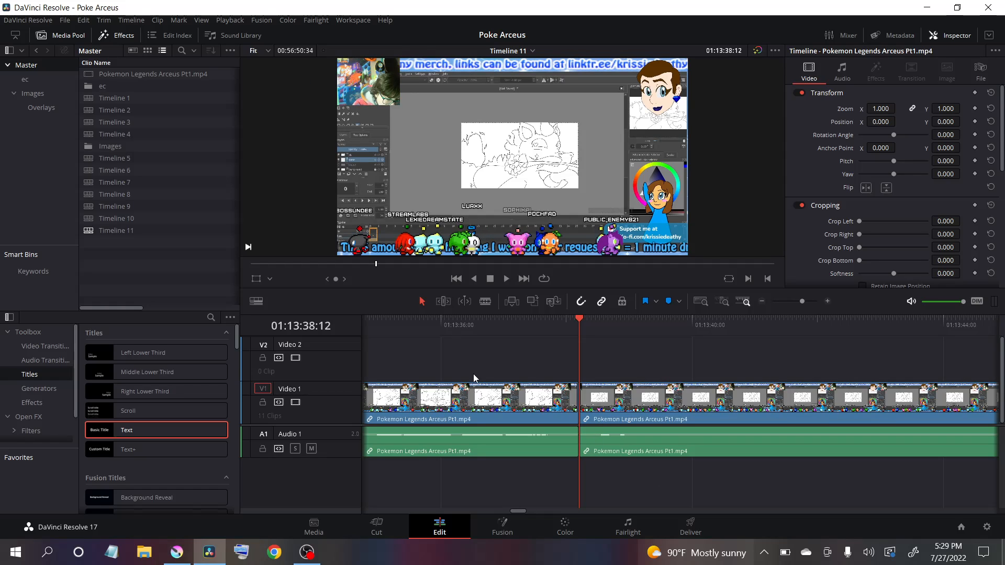
Switch to the Deliver page and apply the YouTube 1080p render preset.
left_click(675, 530)
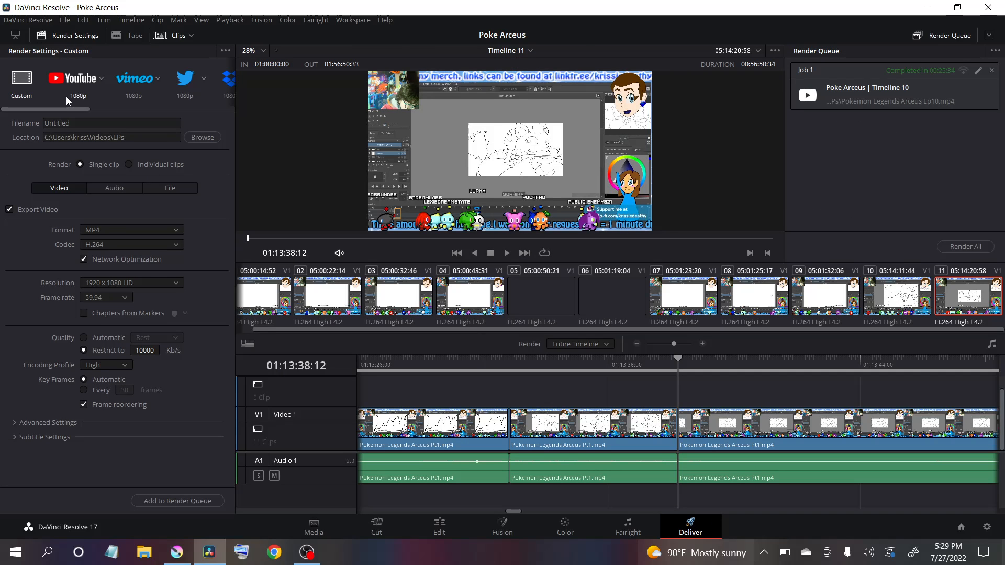
left_click_drag(67, 108, 18, 107)
left_click(62, 90)
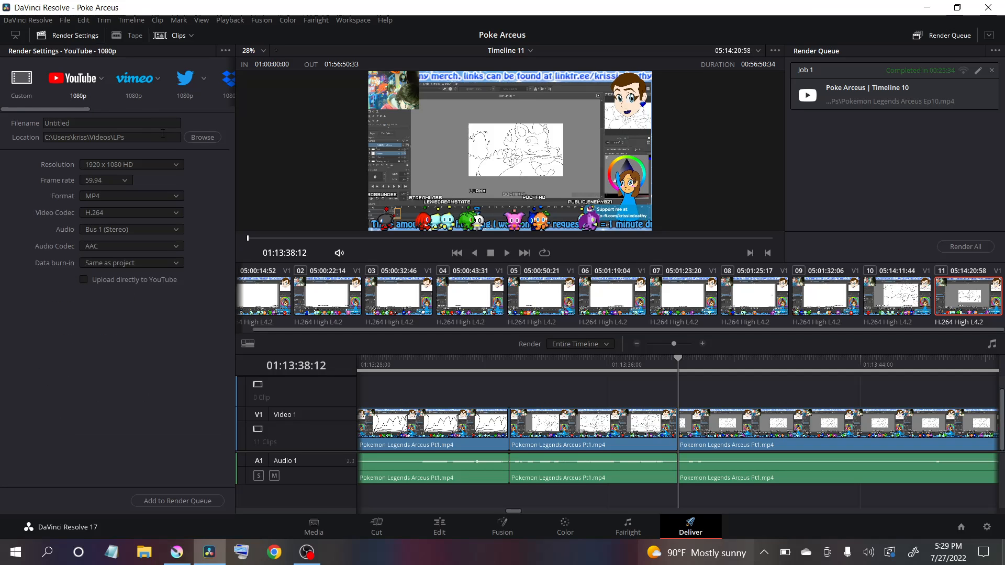
Set the render destination to the LPs video folder with the file name "blah".
left_click(202, 137)
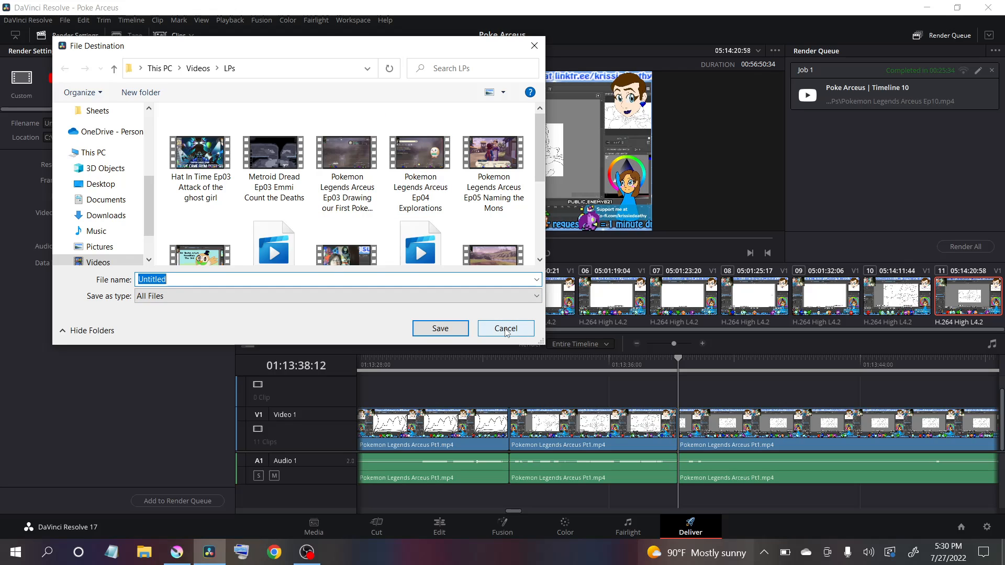
type("blah")
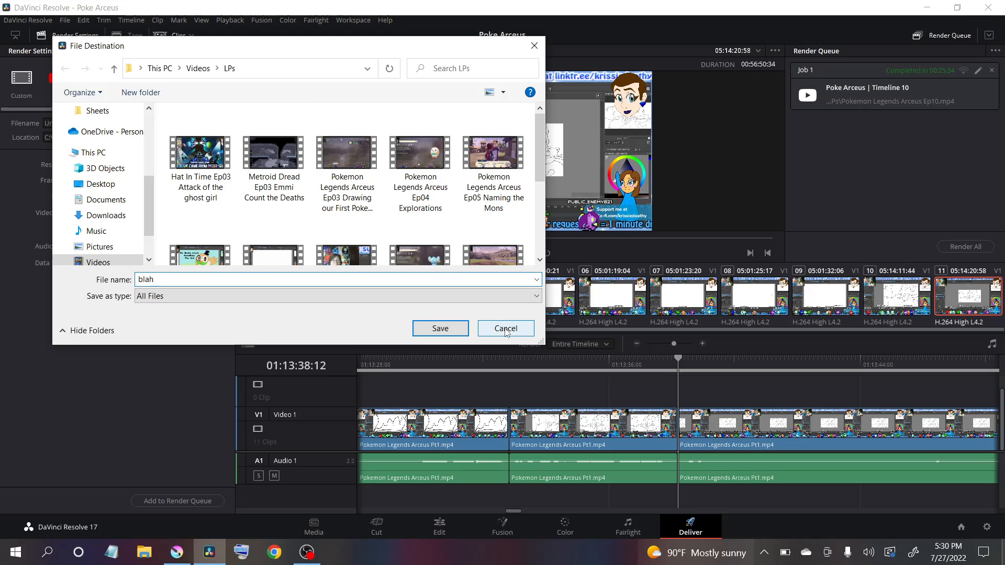
left_click(427, 328)
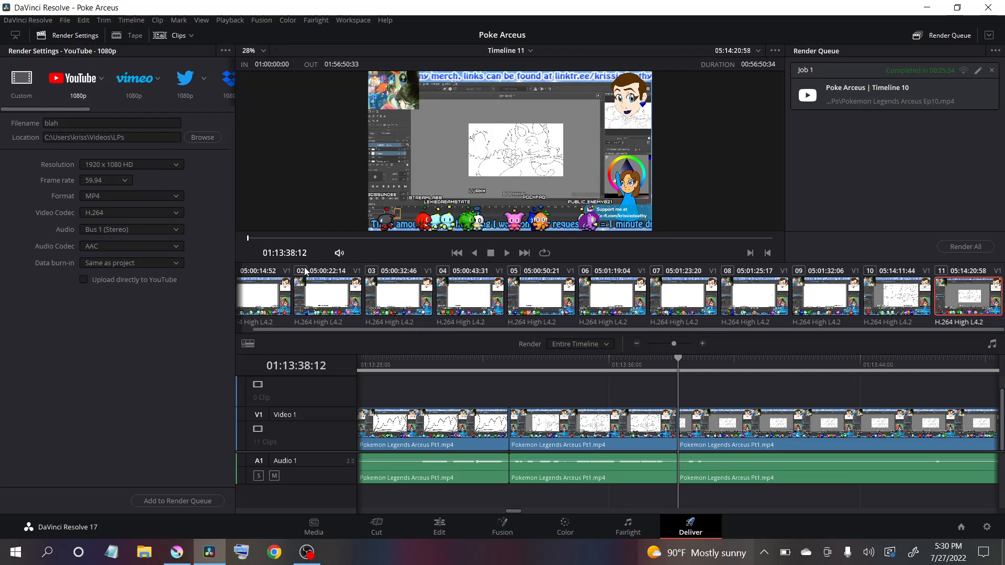
Examine the render options for resolution, frame rate, format, video codec, audio and data burn-in.
left_click(125, 179)
left_click(124, 179)
left_click(125, 166)
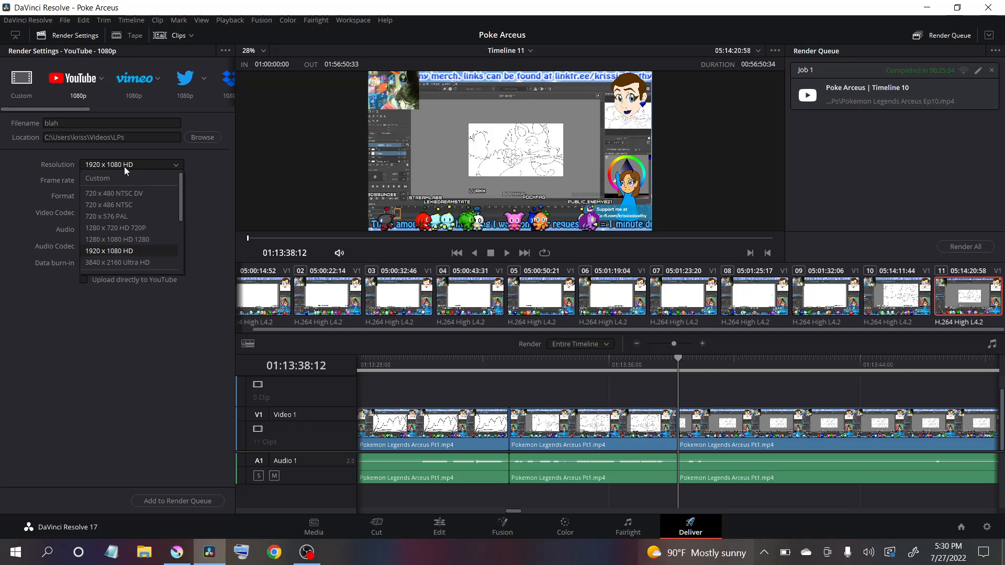
left_click(124, 167)
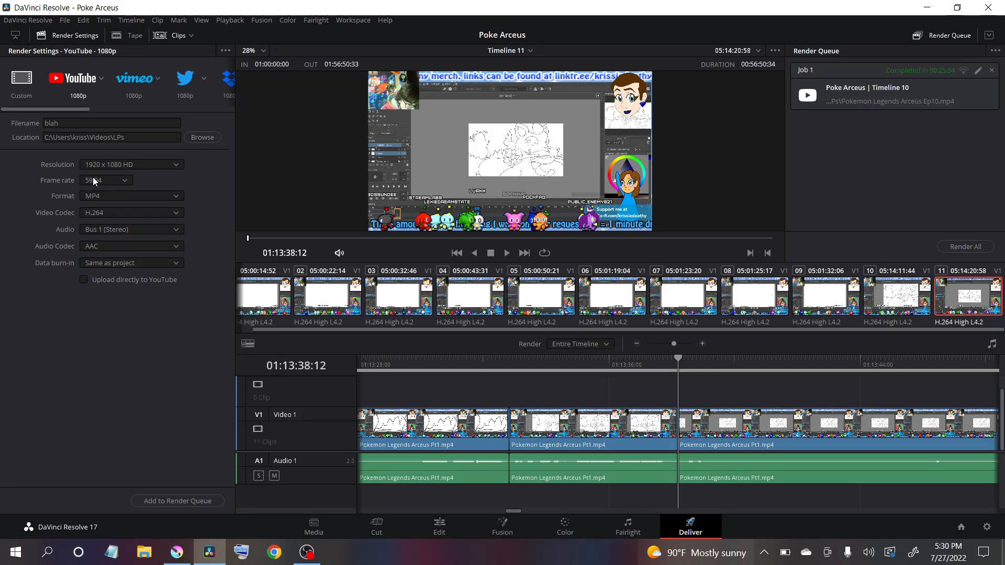
left_click(115, 195)
left_click(114, 195)
left_click(115, 195)
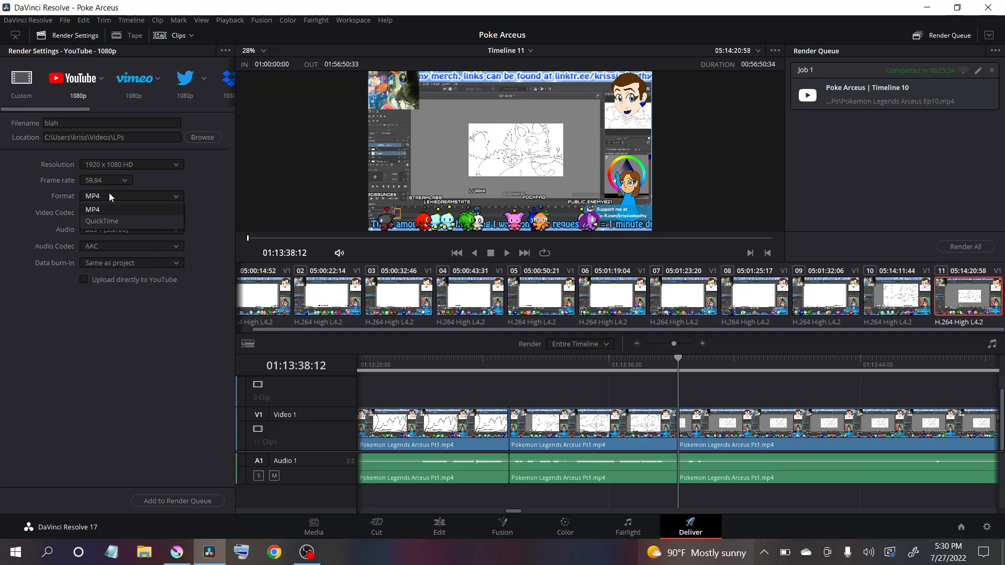
left_click(109, 193)
left_click(109, 193)
left_click(111, 213)
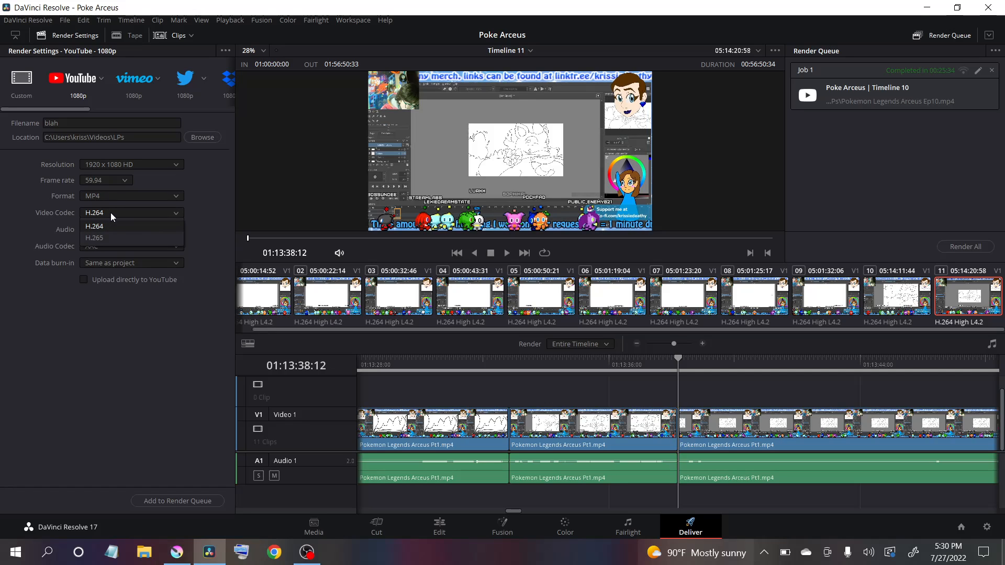
left_click(46, 217)
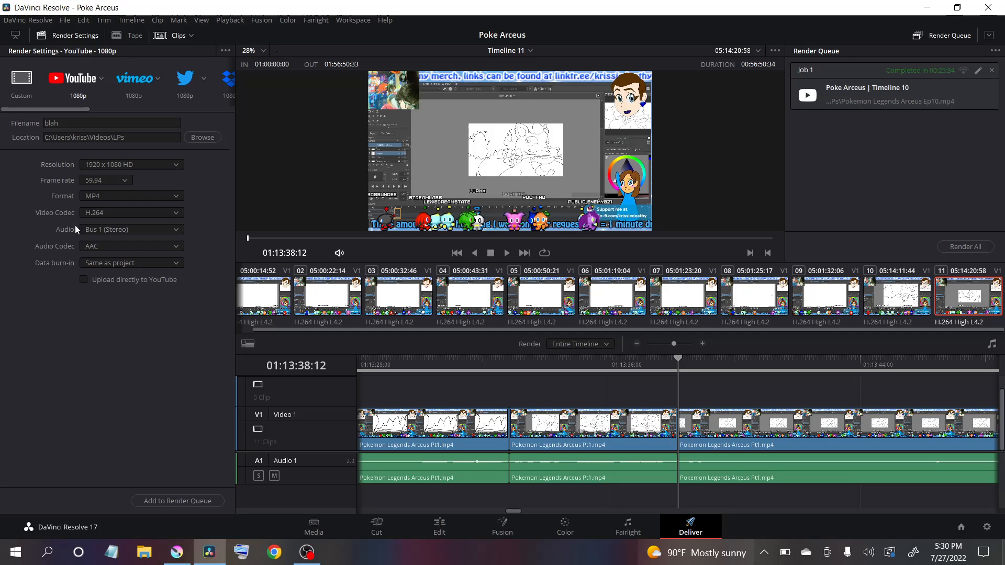
left_click(107, 228)
left_click(106, 228)
left_click(125, 261)
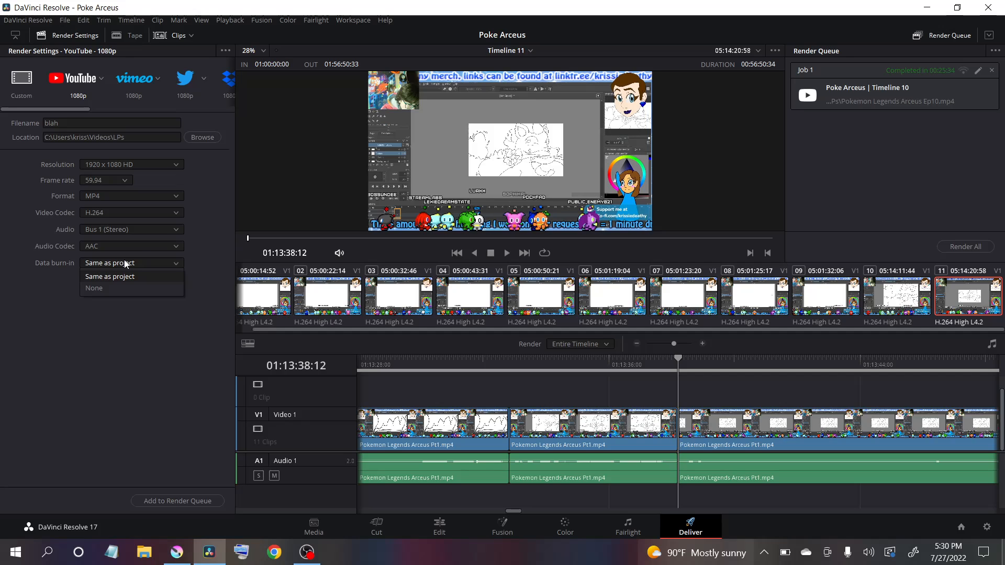
left_click(125, 262)
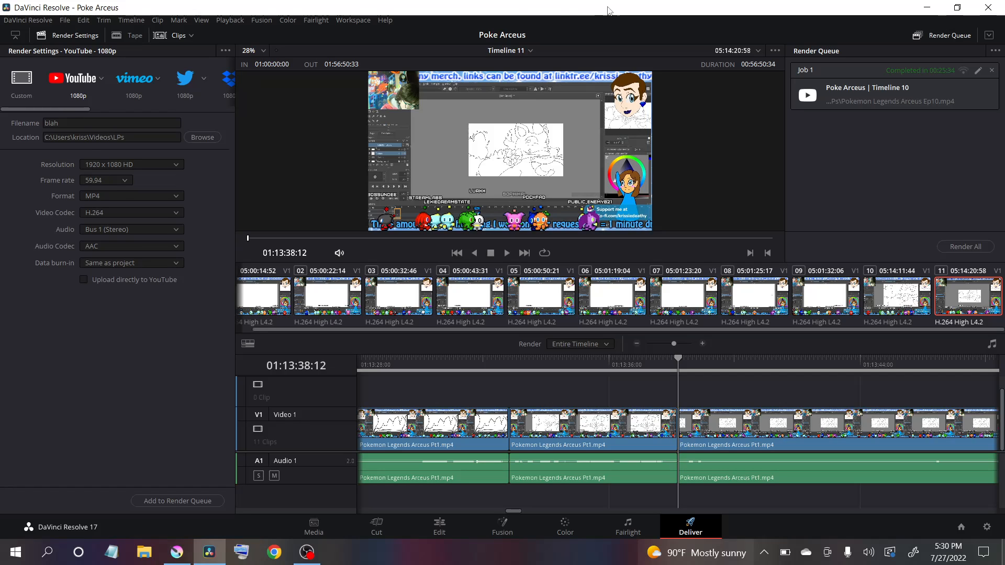
Hide the viewer's timecode toolbar and marker overlays, and check the options for updates during renders.
left_click(777, 50)
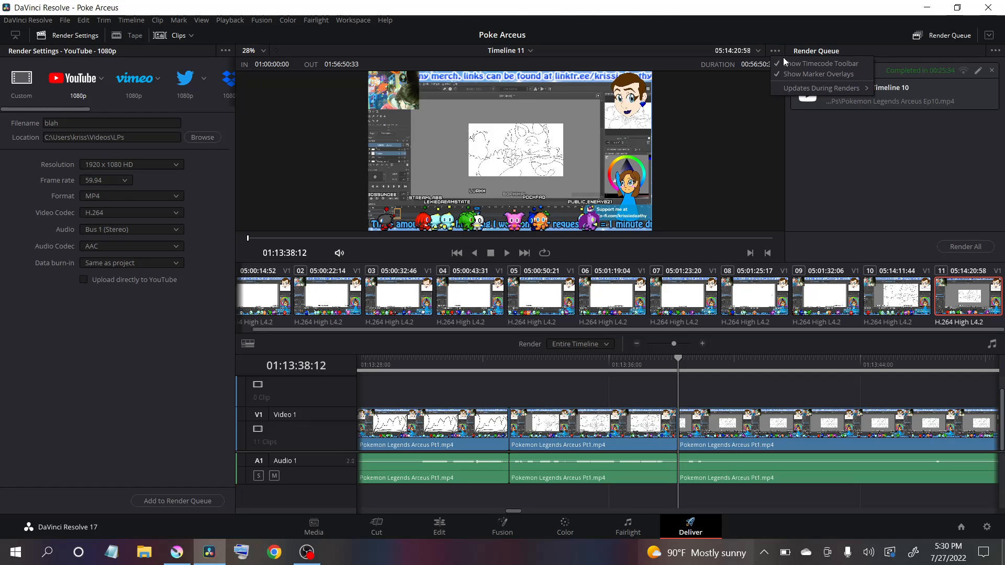
left_click(787, 61)
left_click(778, 51)
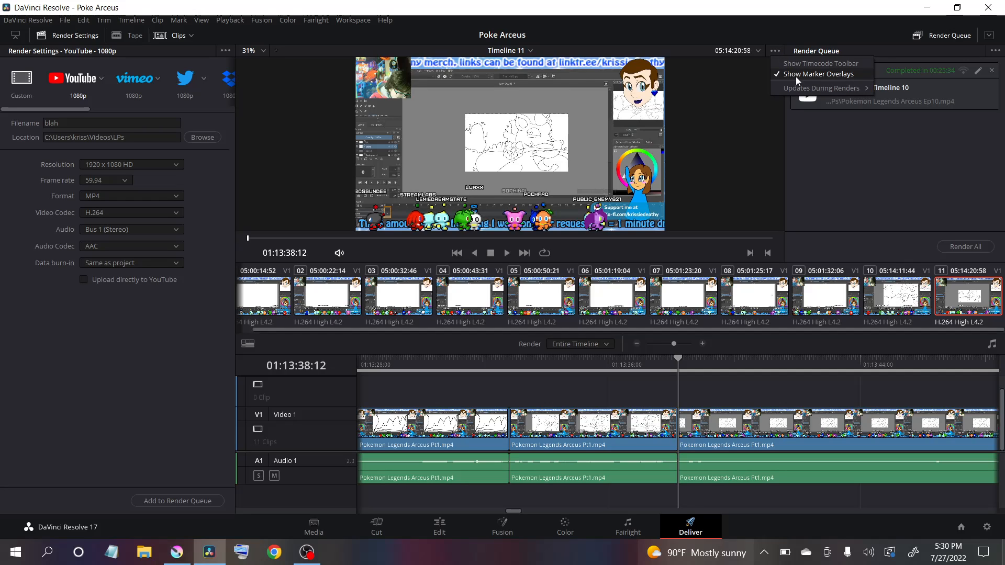
left_click(796, 77)
left_click(775, 53)
mouse_move(816, 89)
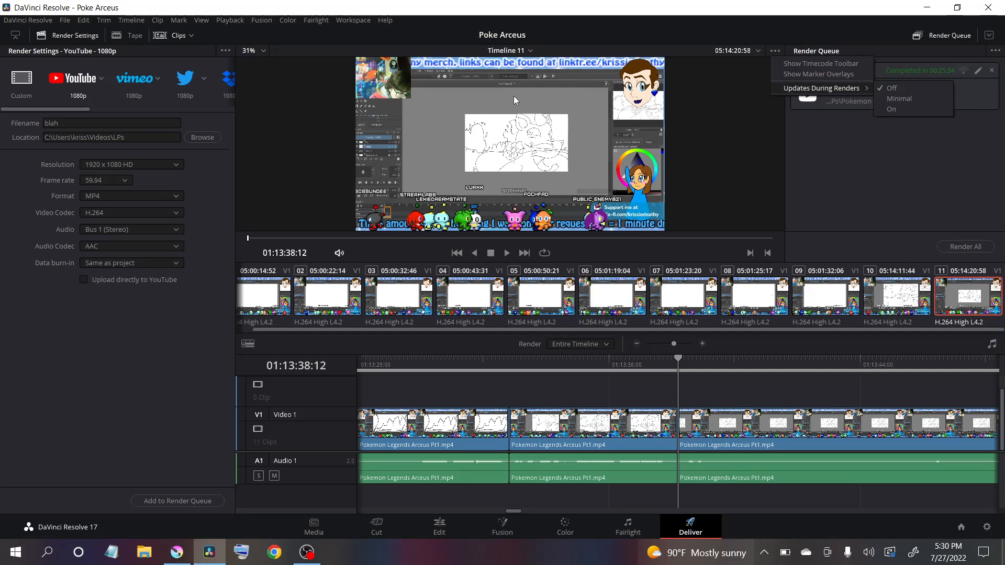
left_click(118, 297)
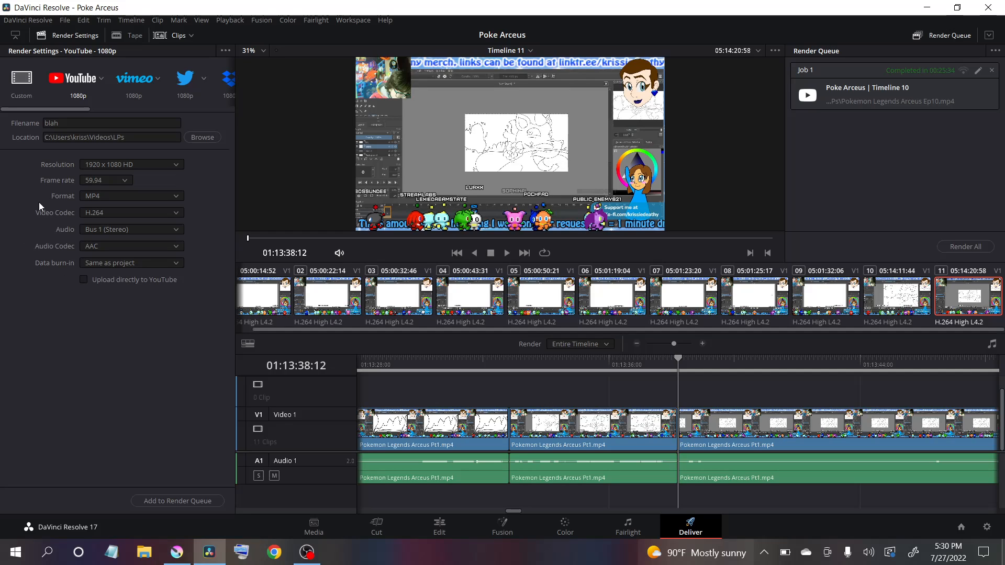
Switch the render settings to the Custom preset and add Timeline 11 to the render queue as a single clip.
left_click(24, 90)
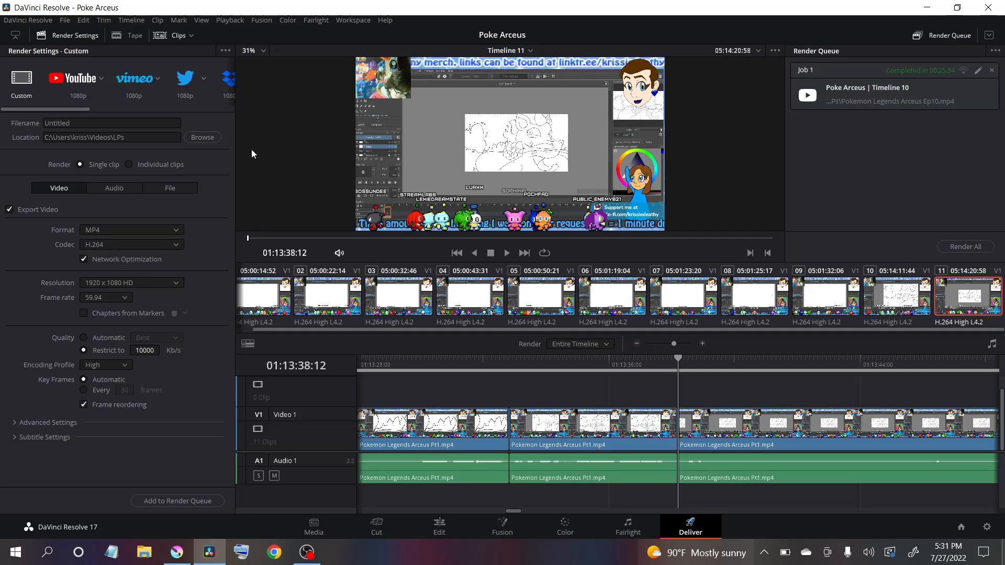
left_click(183, 498)
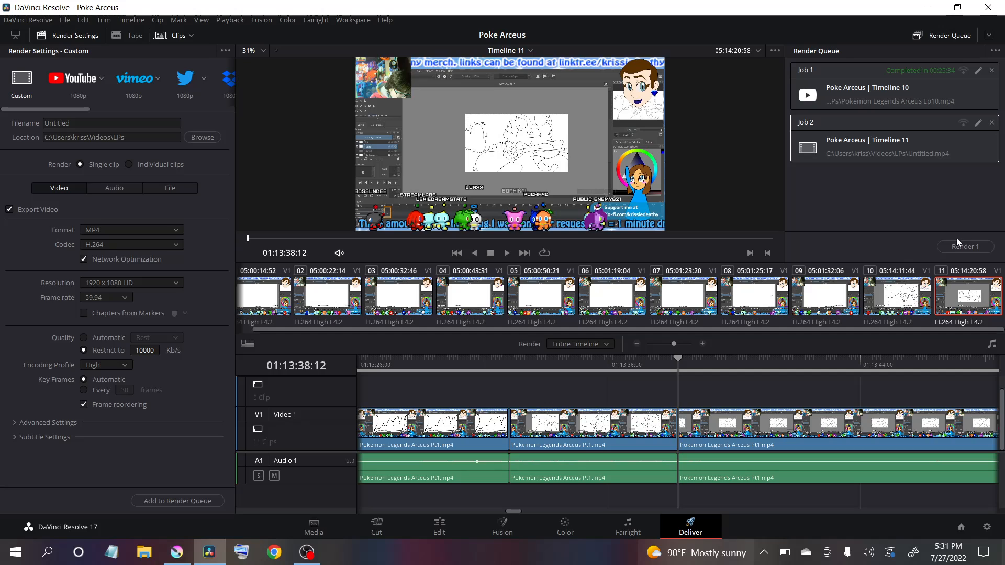
left_click(927, 220)
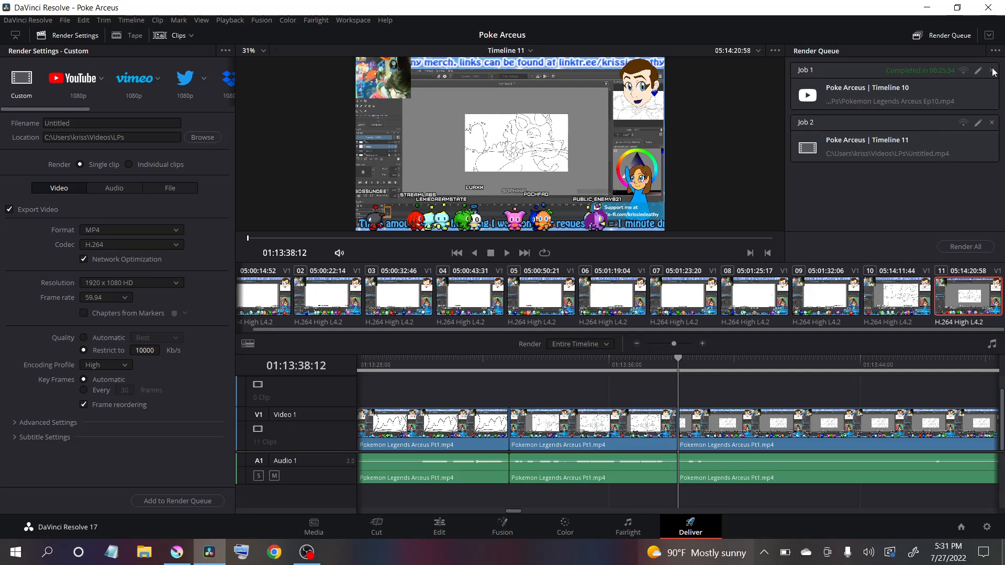
Clear the rendered jobs from the render queue and remove all remaining jobs.
left_click(994, 51)
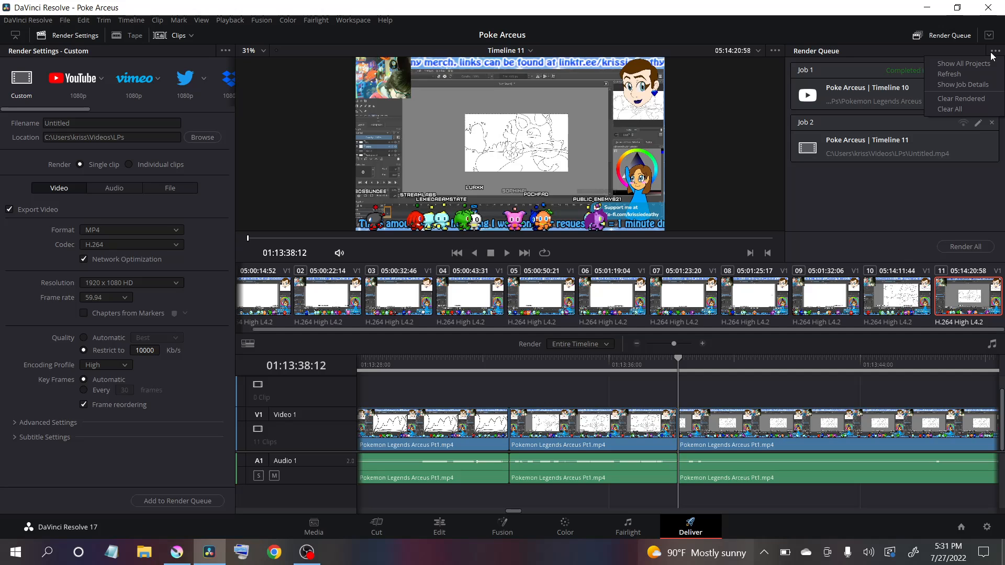
left_click(982, 99)
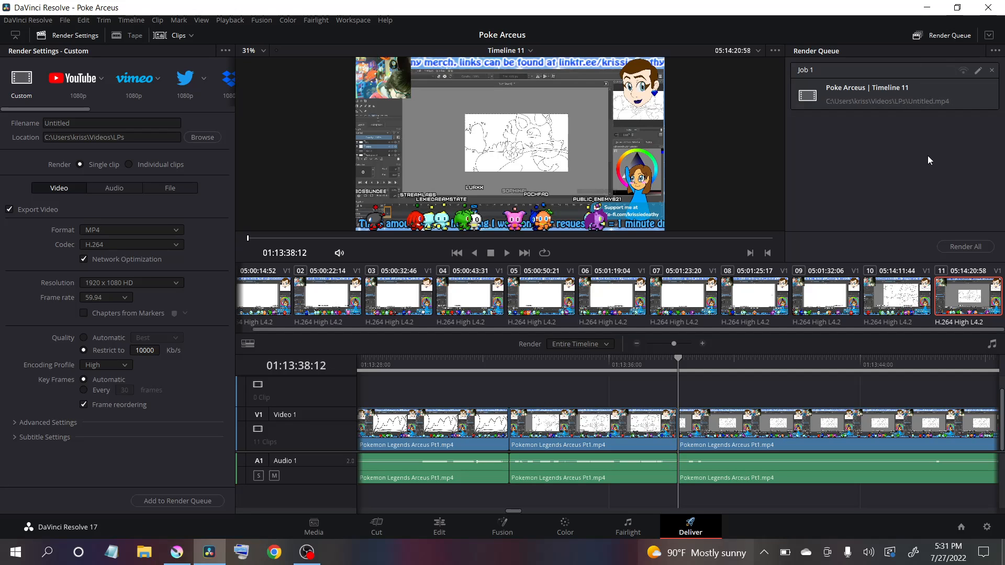
left_click(995, 51)
left_click(957, 110)
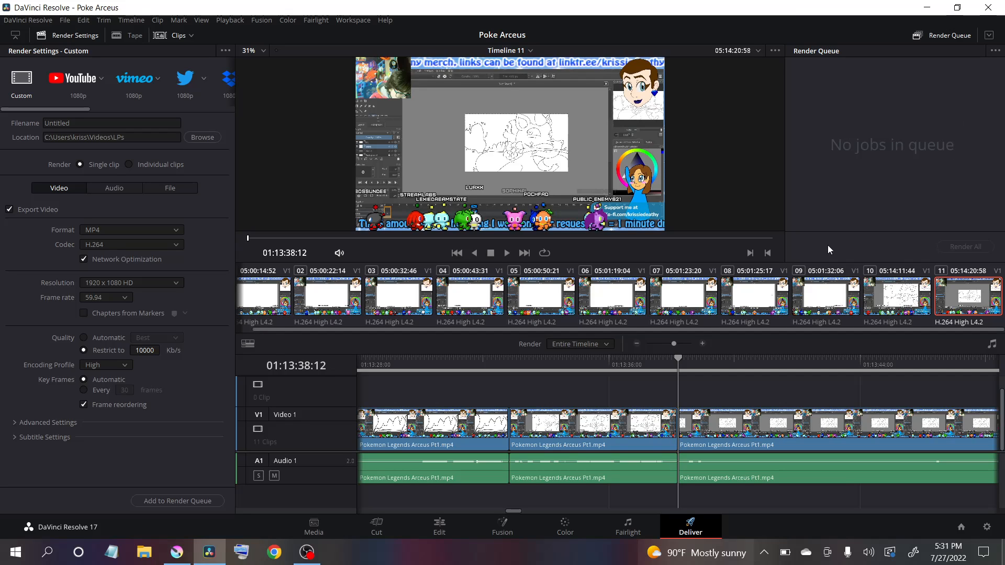
Leave the Deliver page for the Edit page, look over the Media page, and return to the Edit page.
left_click(445, 538)
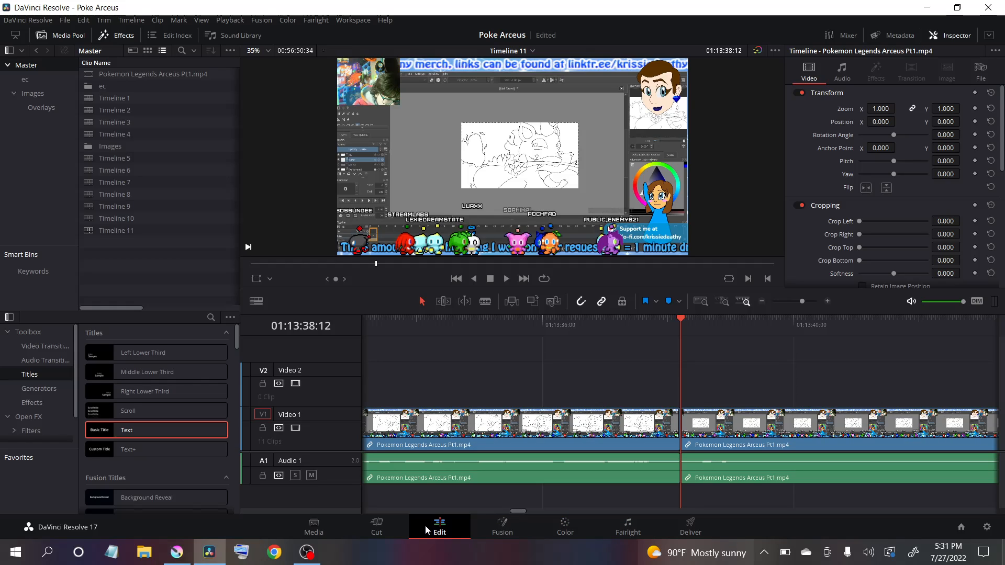
left_click(320, 530)
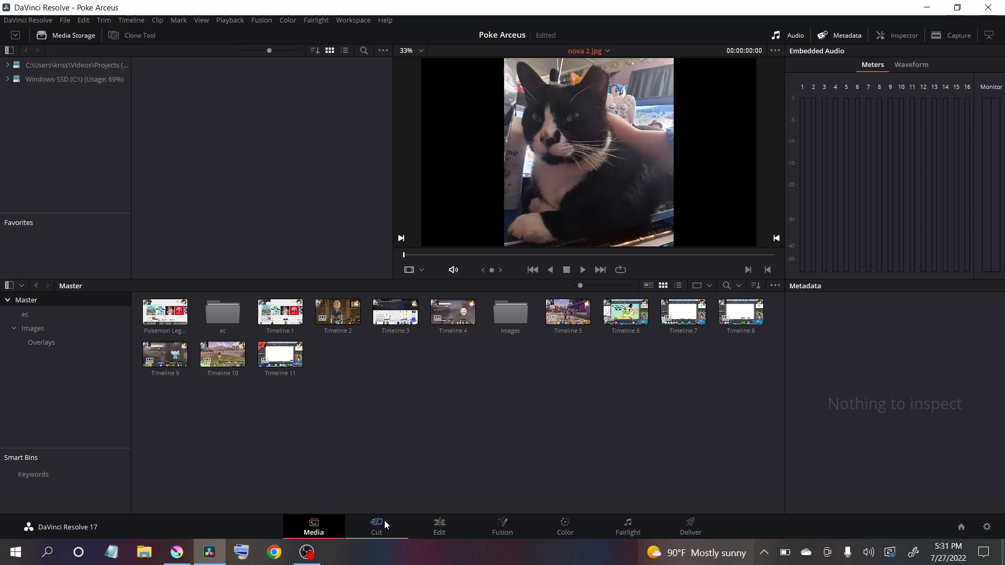
left_click(445, 532)
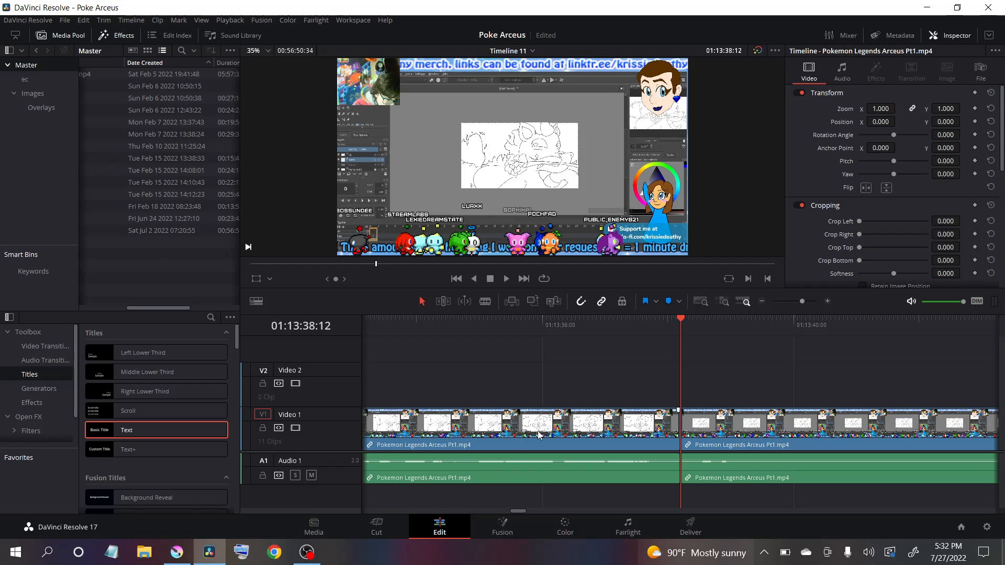
left_click(307, 553)
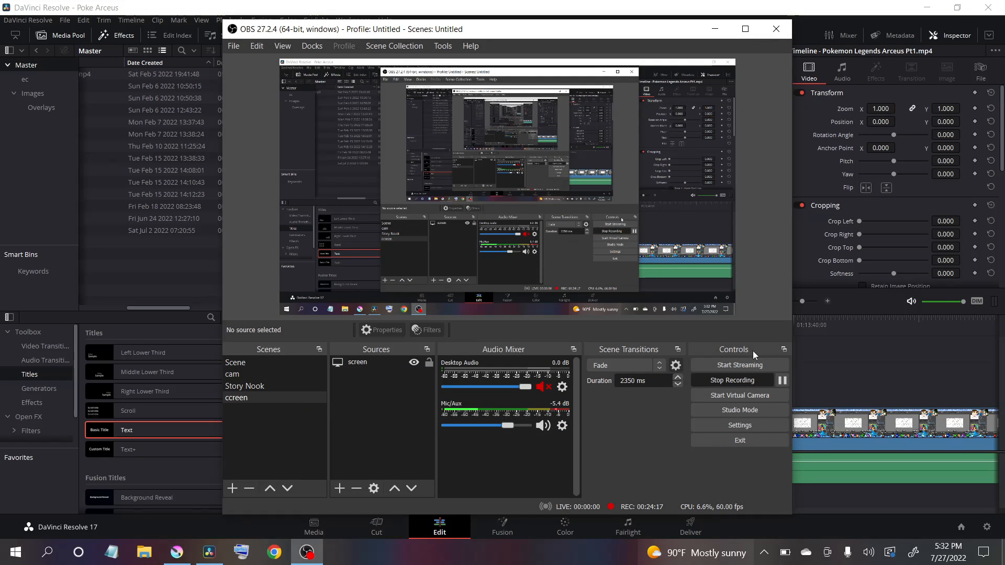
left_click(826, 372)
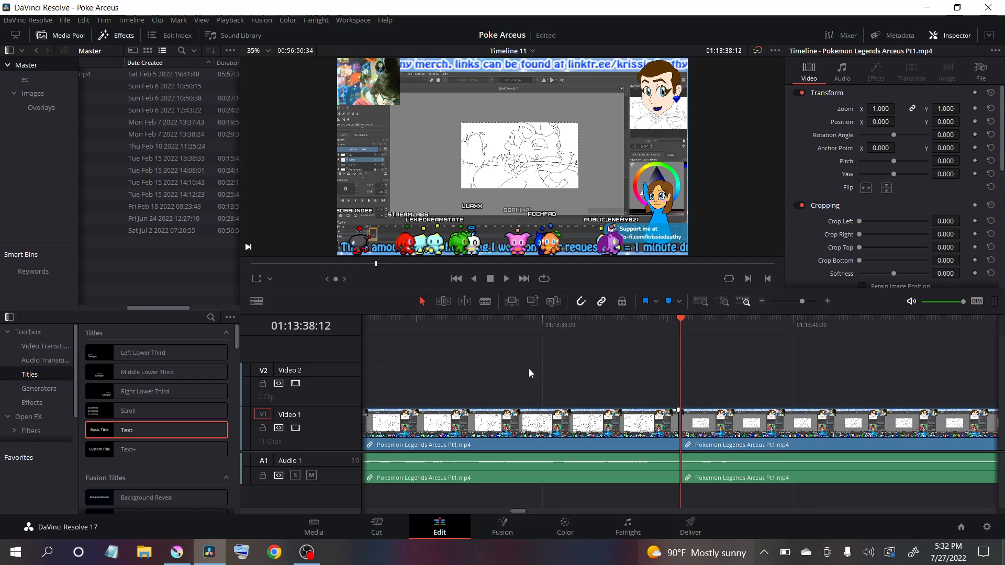